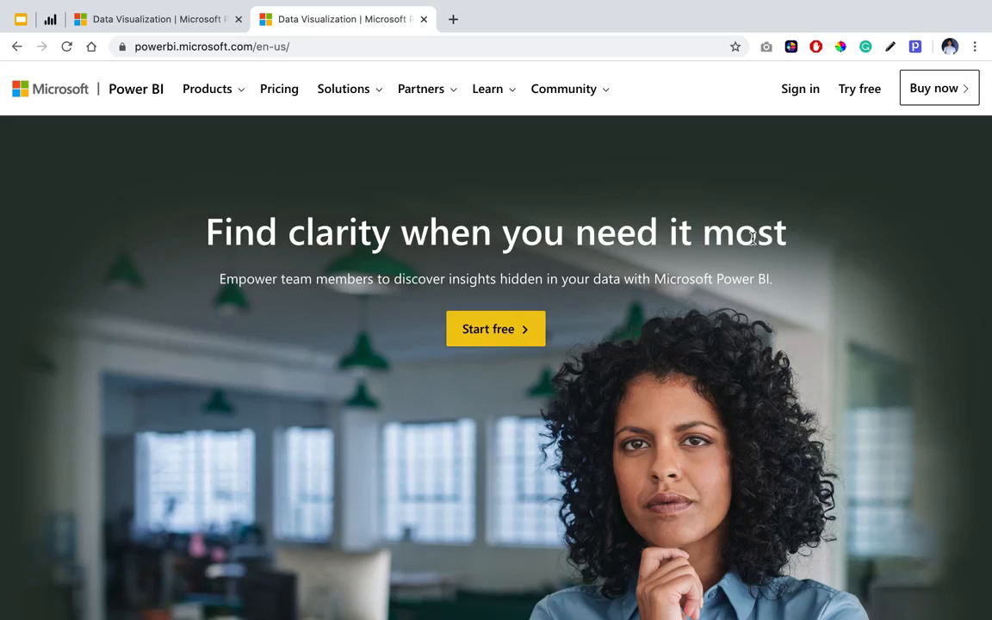
Open the account sign-in page from the Power BI website.
left_click(180, 47)
left_click(330, 49)
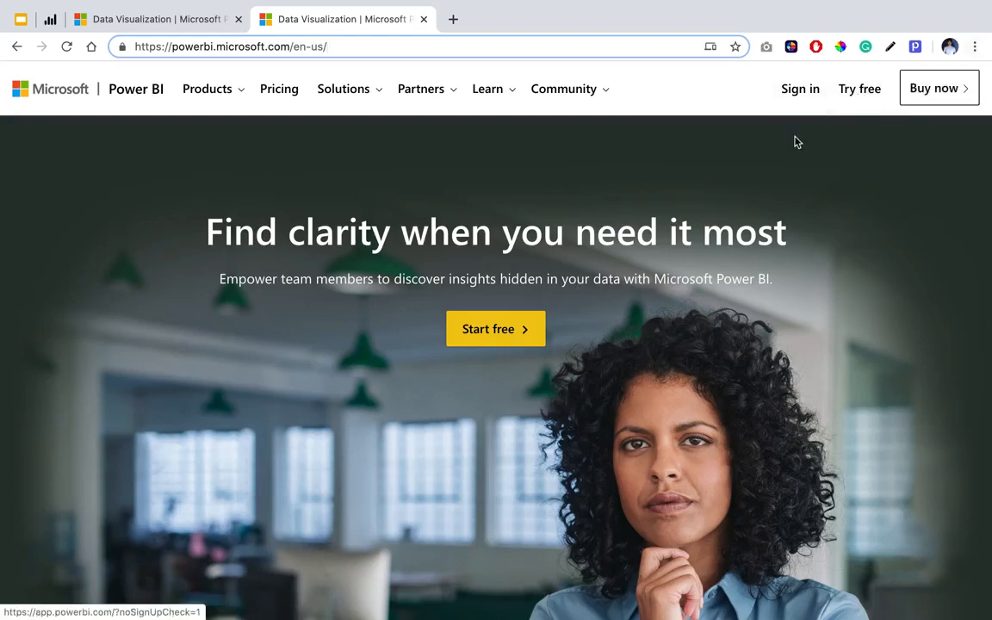
scroll(800, 137, "up", 1)
scroll(800, 141, "up", 3)
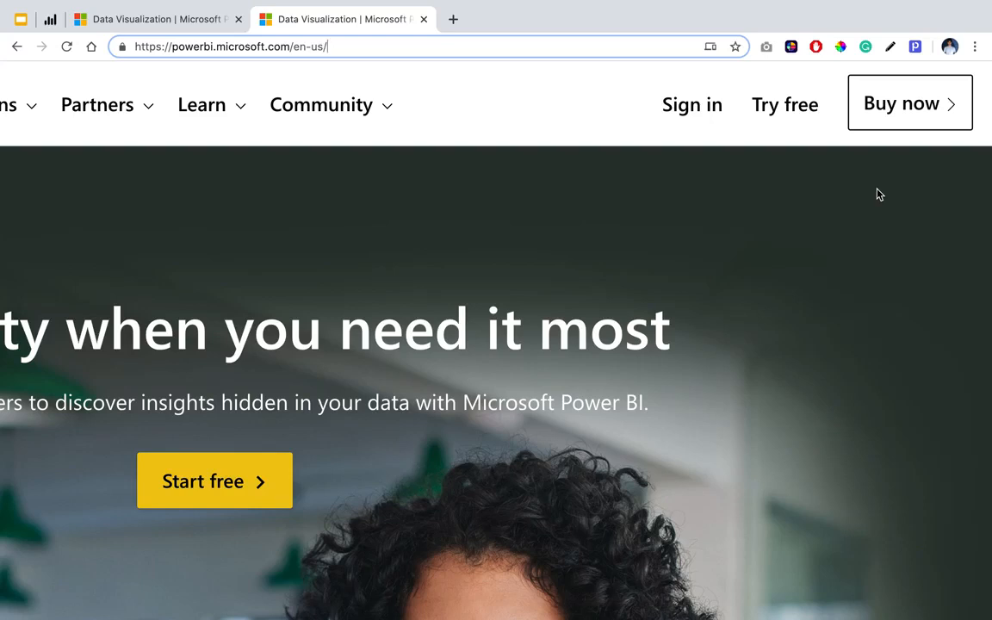
left_click(713, 122)
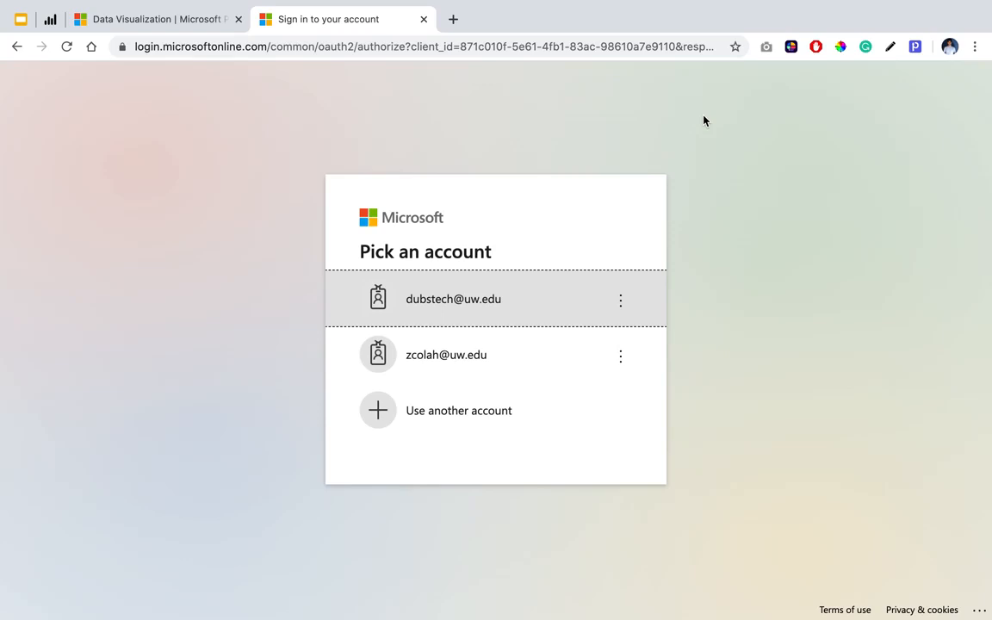
key("super+space")
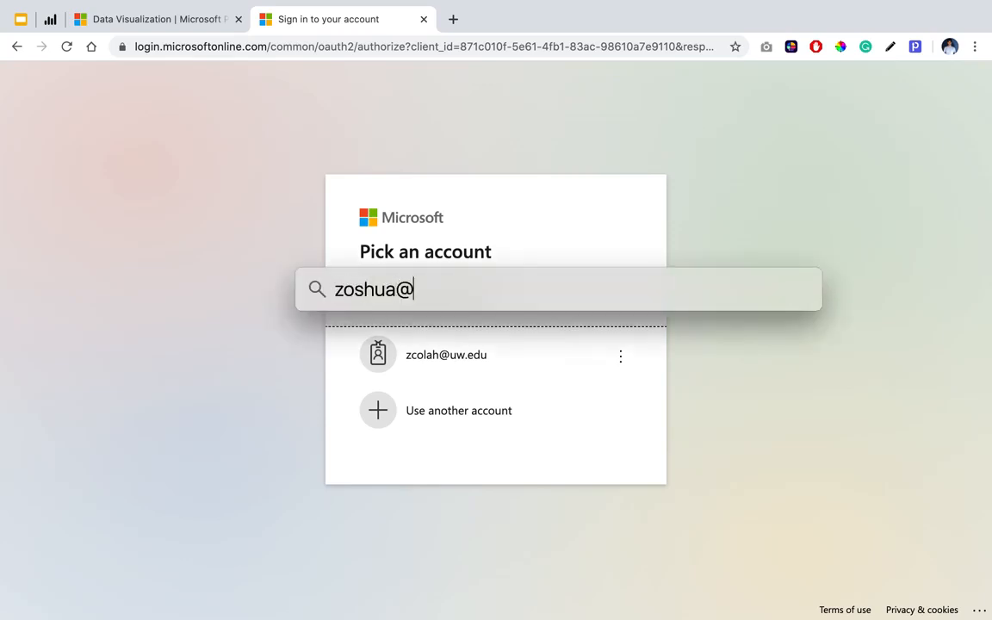
key("super+a")
key("BackSpace")
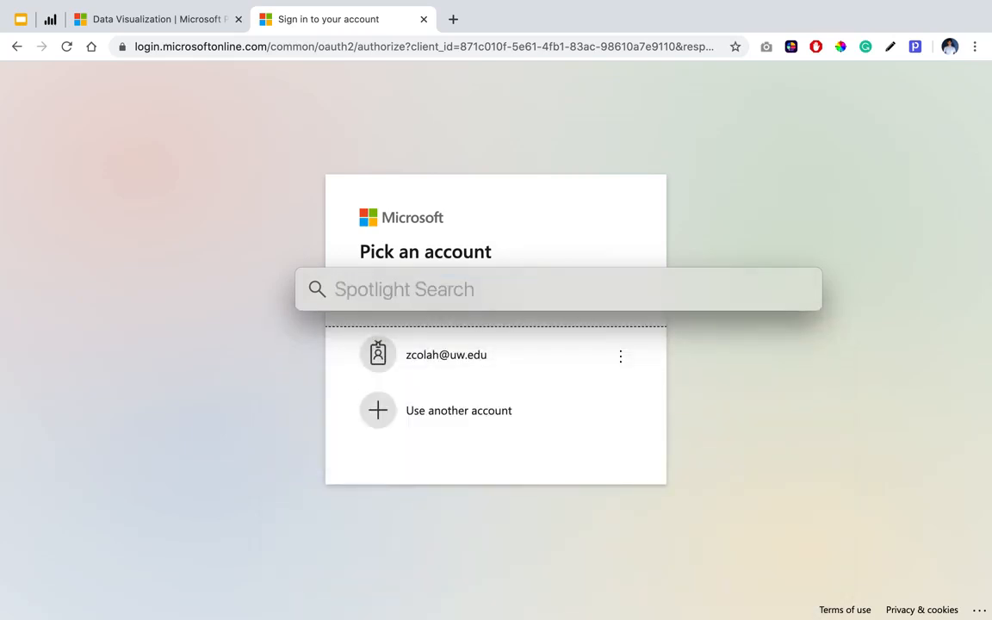
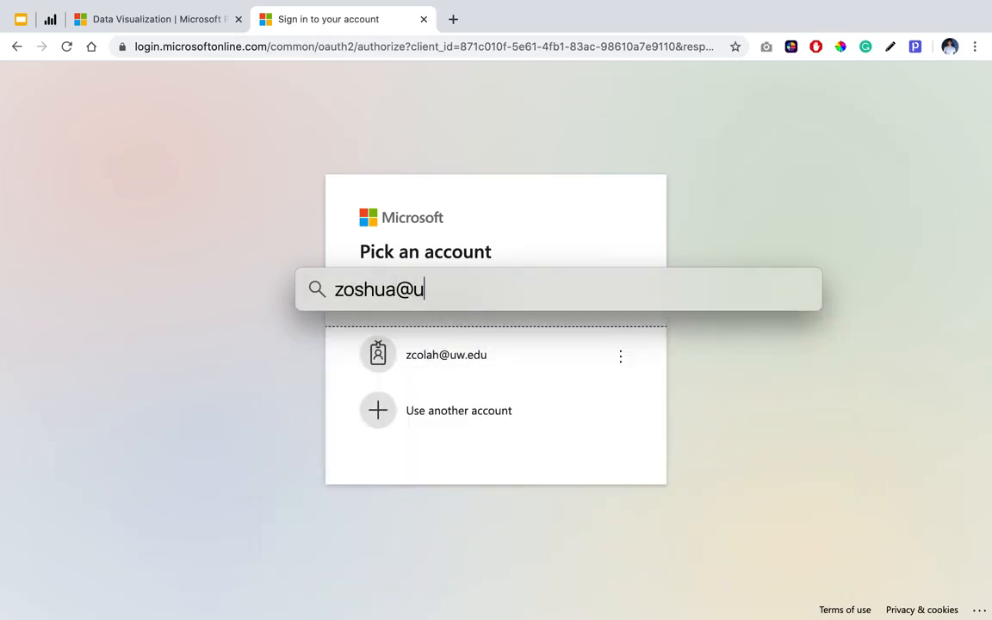
key("super+a")
key("BackSpace")
key("Escape")
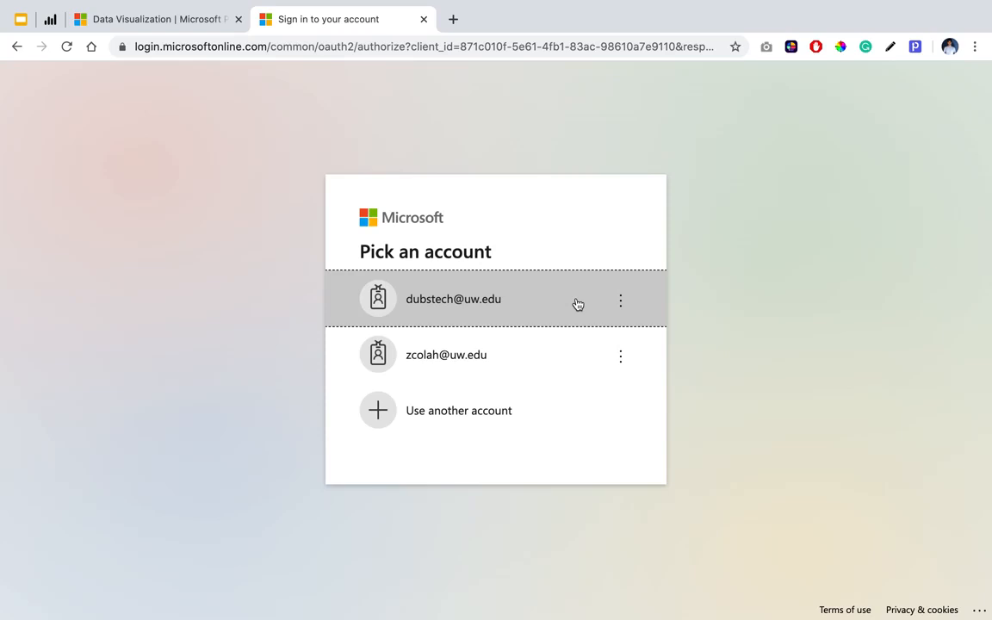
Sign in with the first listed university account and choose to stay signed in.
left_click(442, 298)
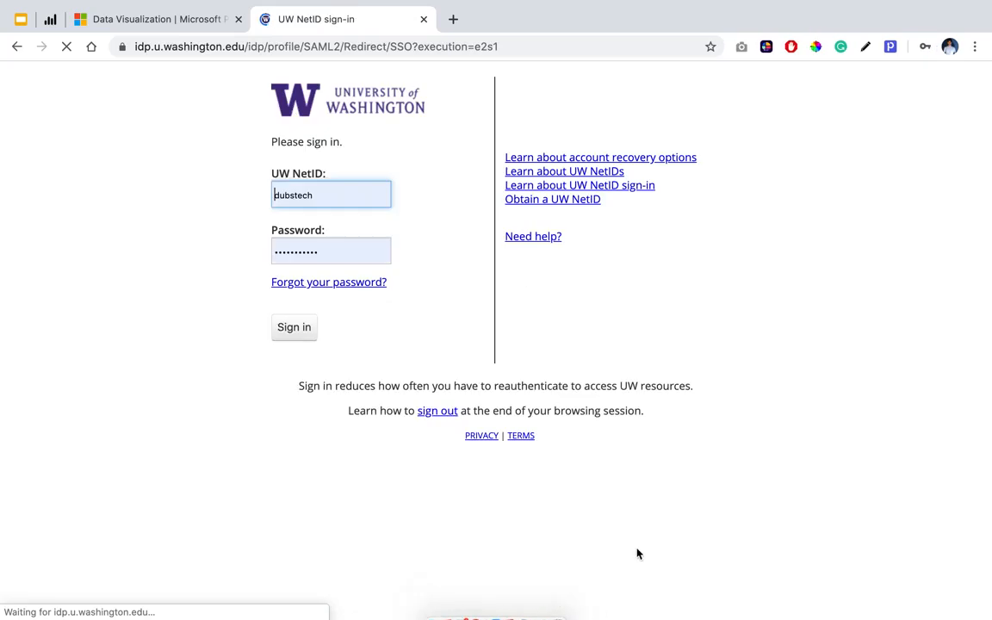
left_click(295, 327)
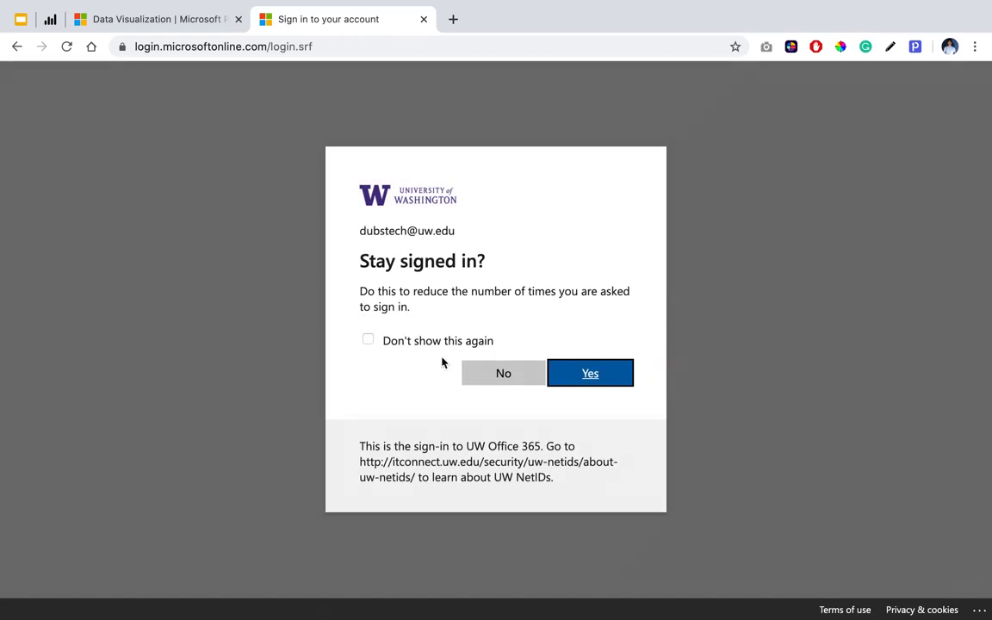
left_click(567, 379)
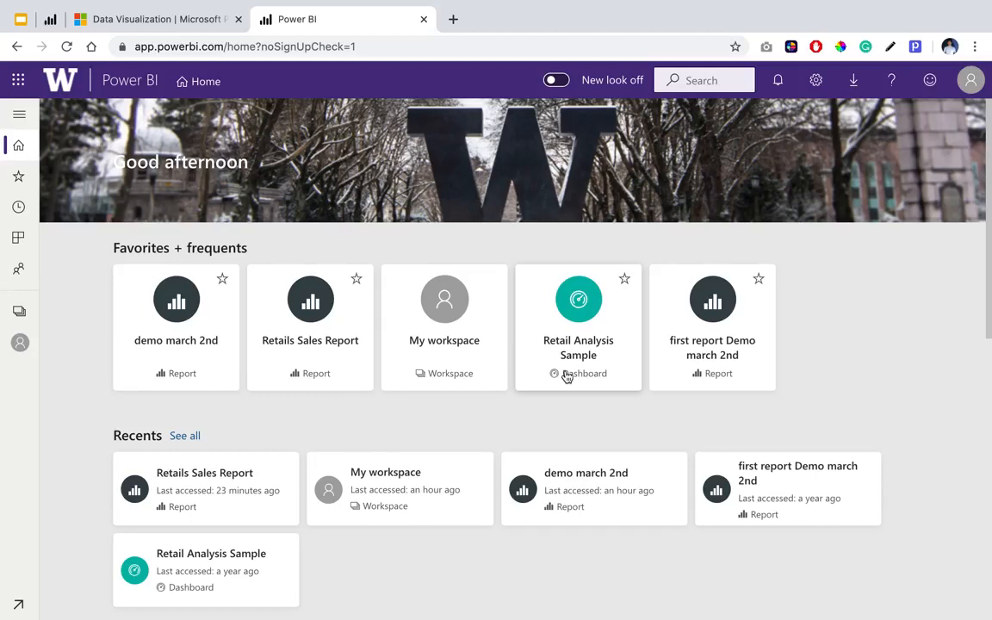
Expand the Power BI navigation and open the Get Data page.
left_click(20, 119)
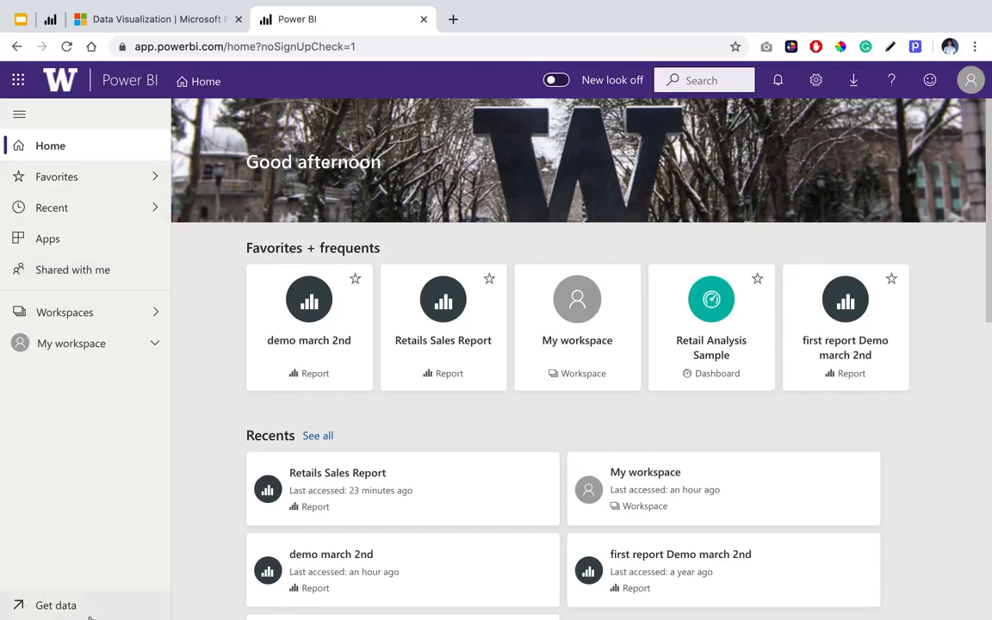
scroll(89, 618, "up", 4)
scroll(90, 618, "left", 1)
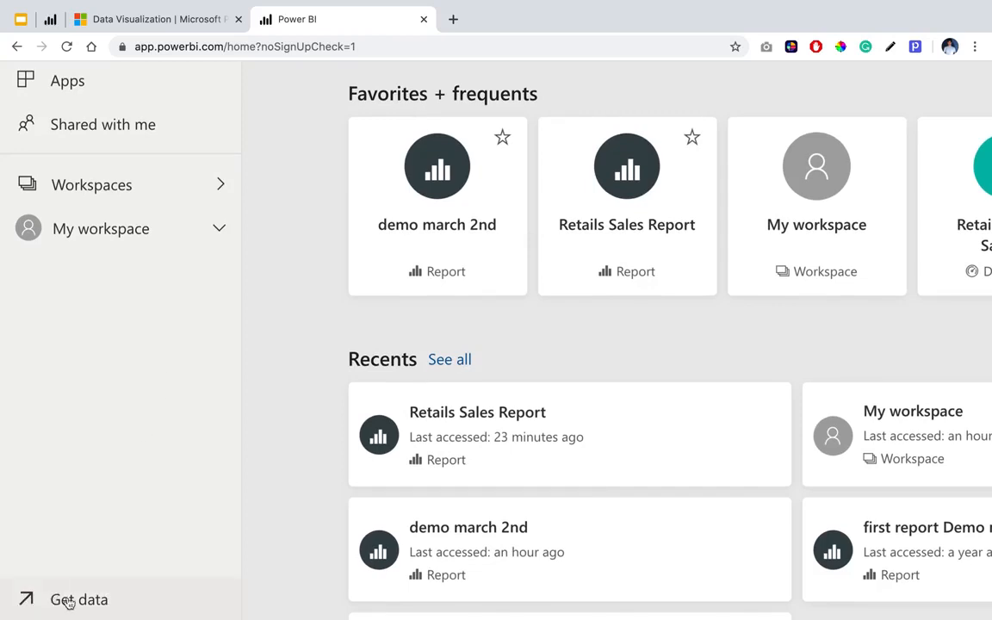
scroll(149, 613, "down", 4)
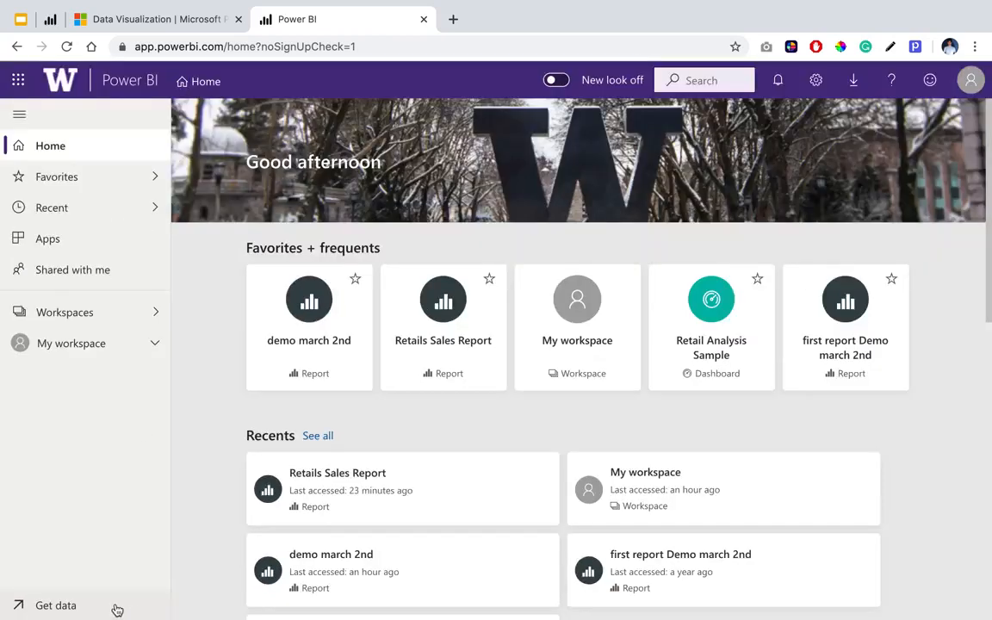
left_click(68, 608)
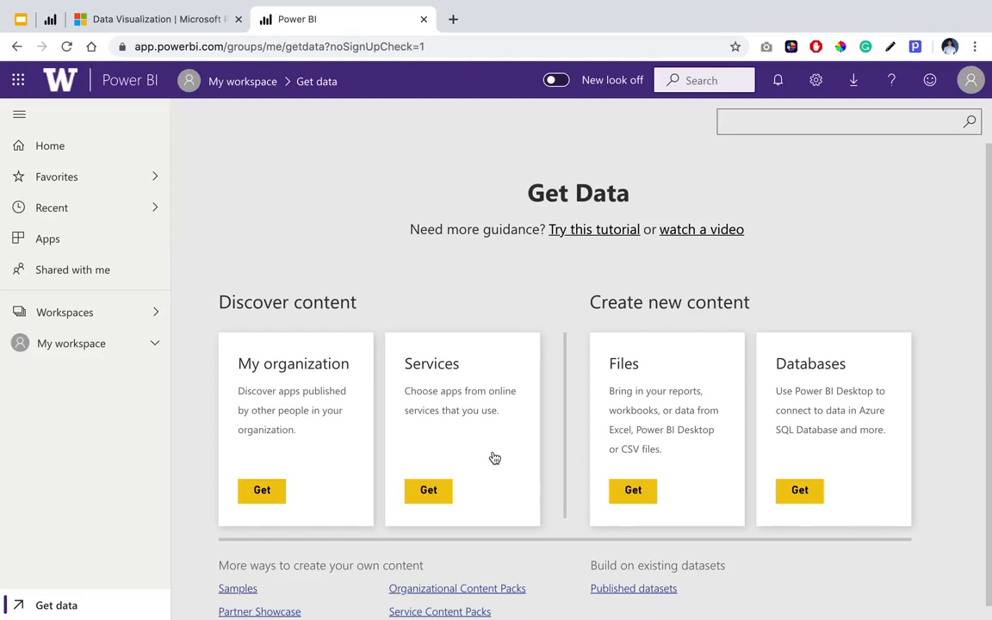
Open the Samples collection among the ways to create your own content.
left_click(435, 505)
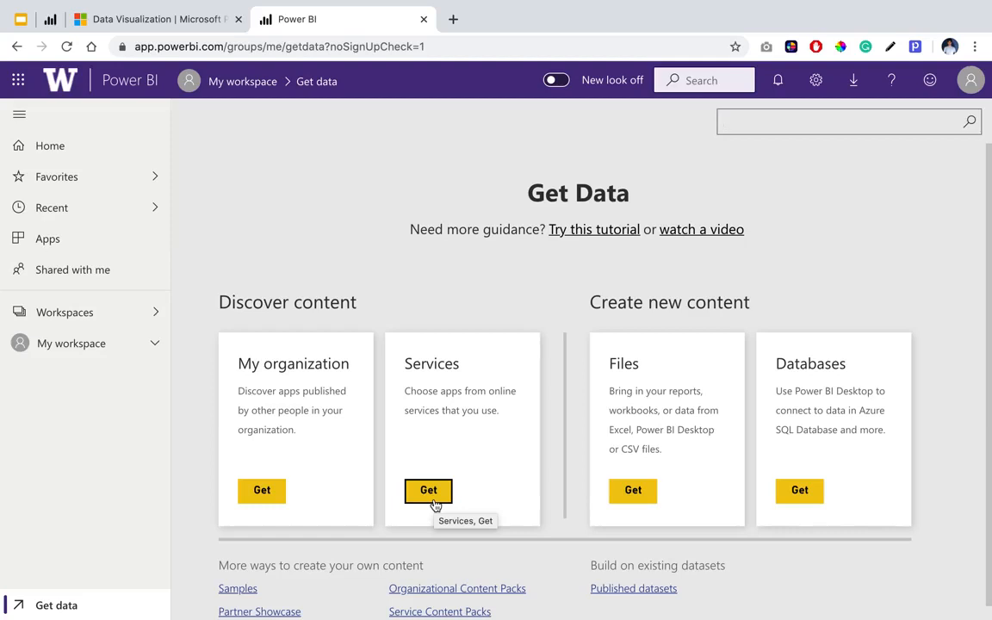
scroll(436, 506, "down", 1)
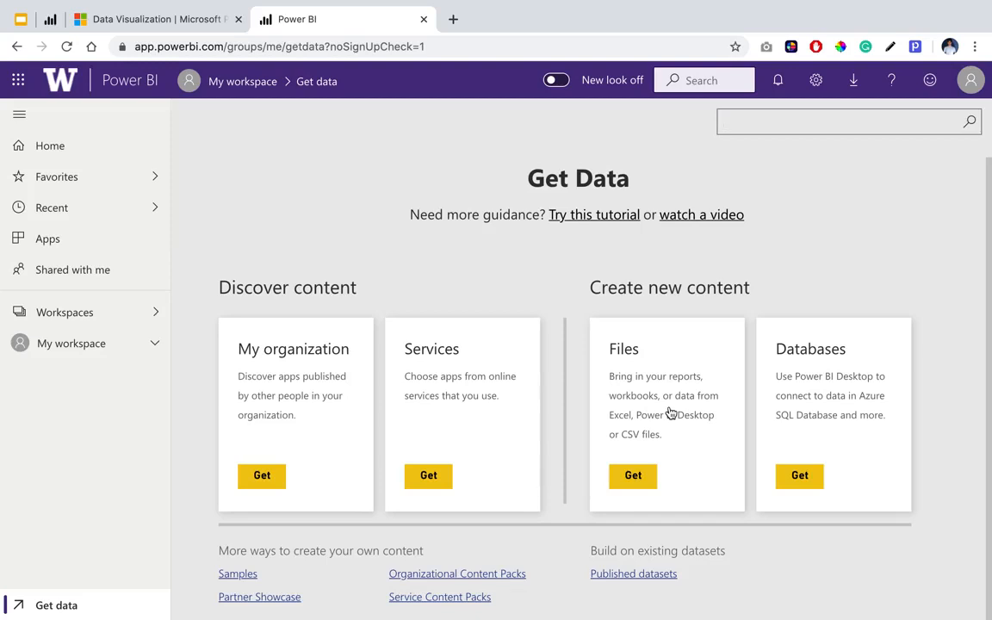
left_click(631, 475)
scroll(282, 532, "up", 1)
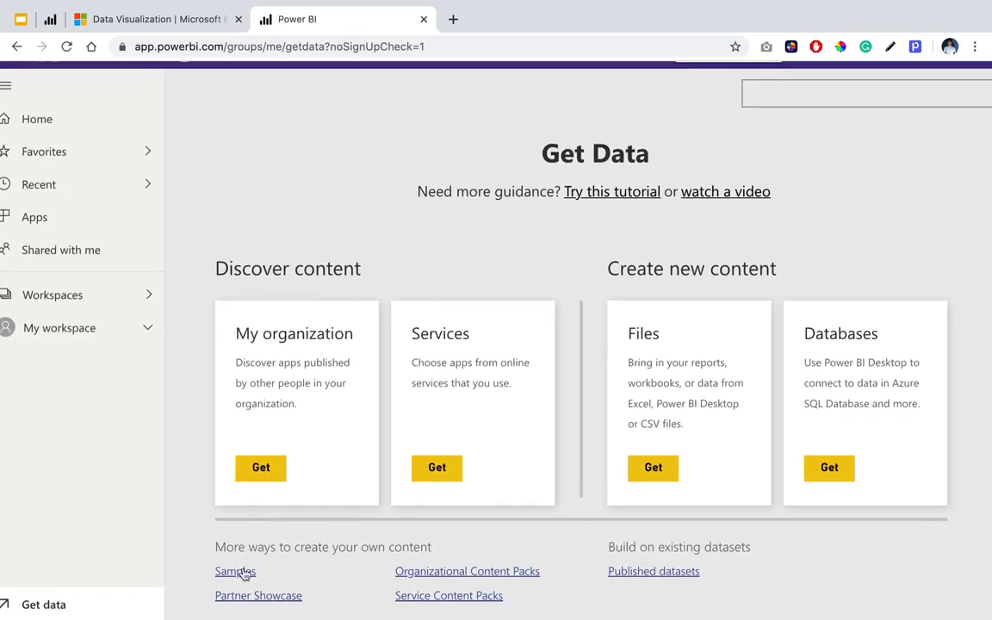
scroll(237, 583, "up", 4)
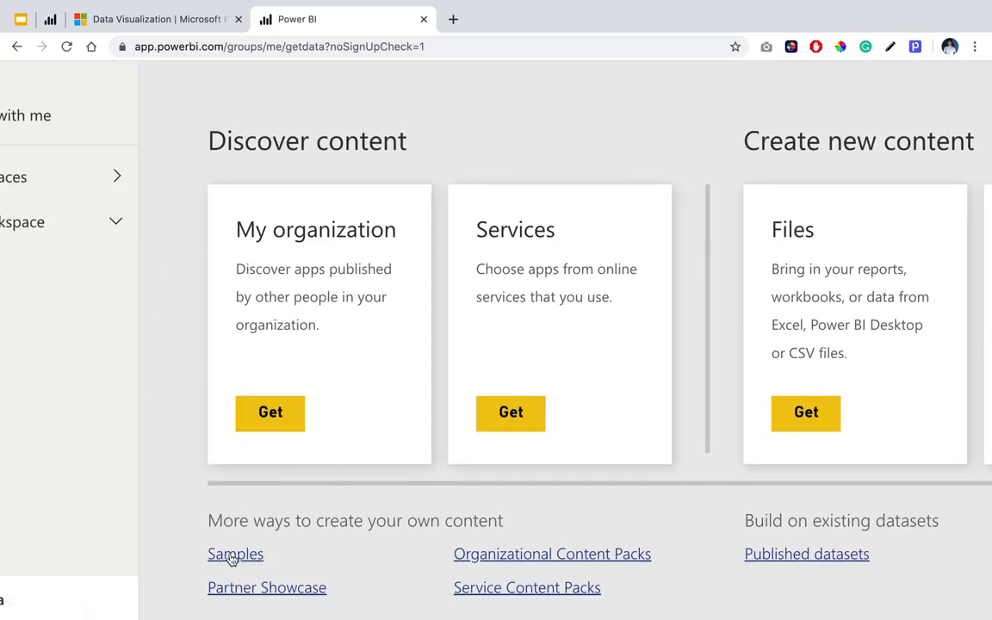
left_click(247, 556)
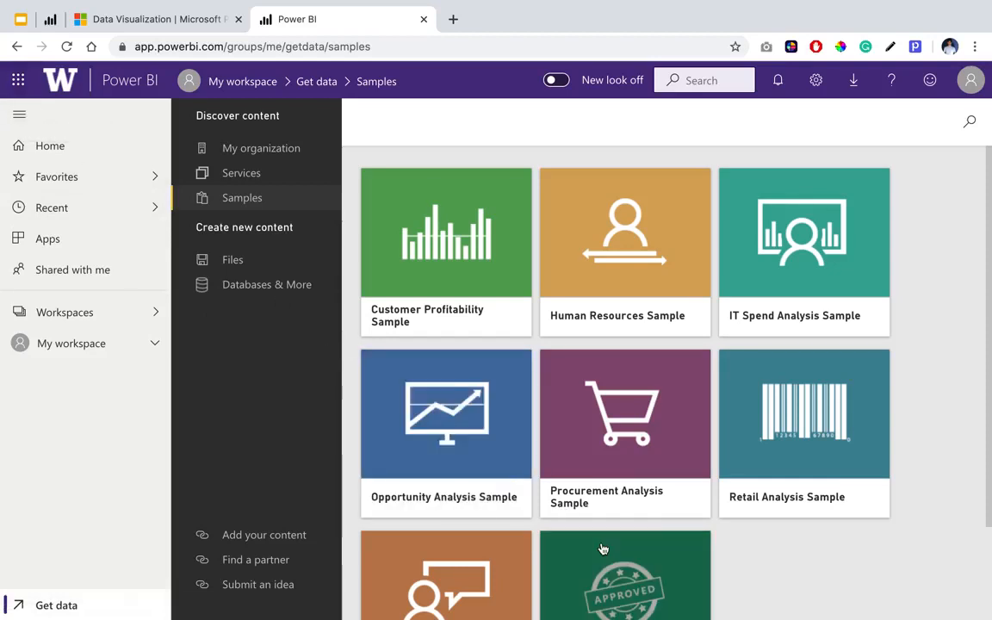
Connect to the Retail Analysis Sample to add it to My workspace, and dismiss the completion notice.
scroll(603, 549, "down", 3)
scroll(603, 516, "up", 3)
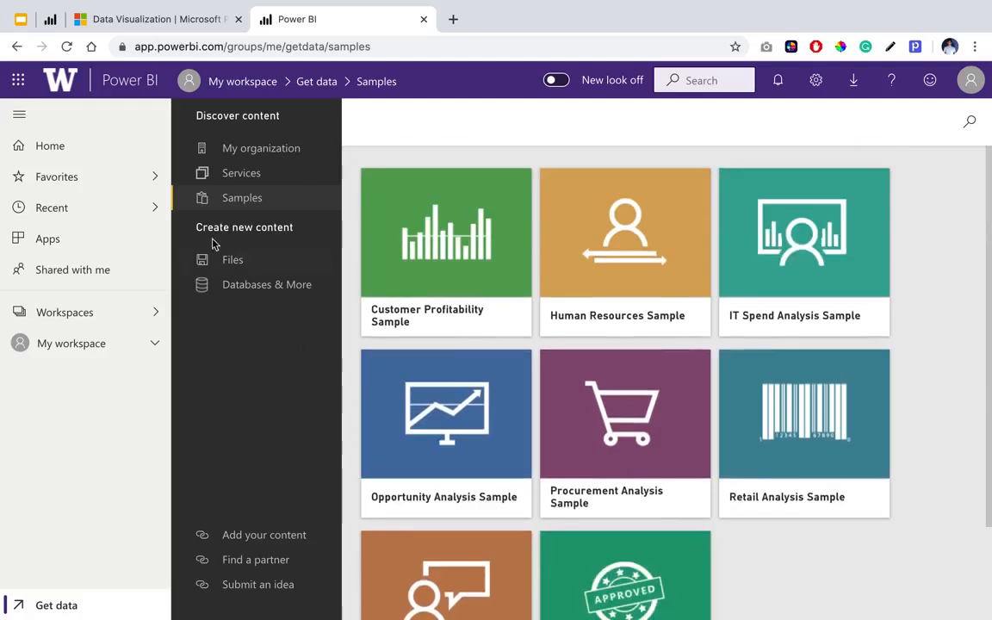
left_click(18, 114)
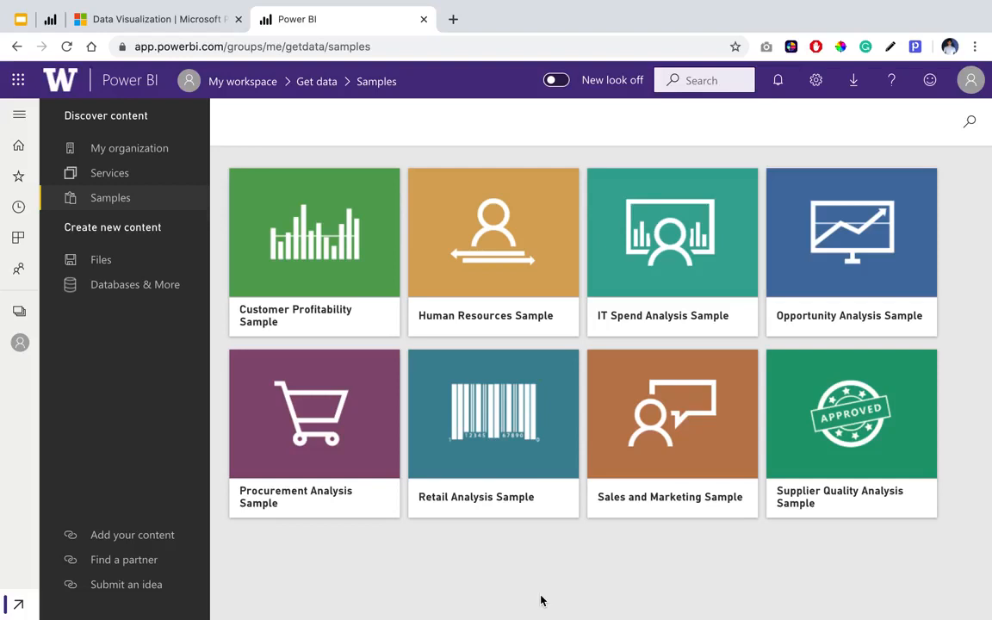
left_click(505, 415)
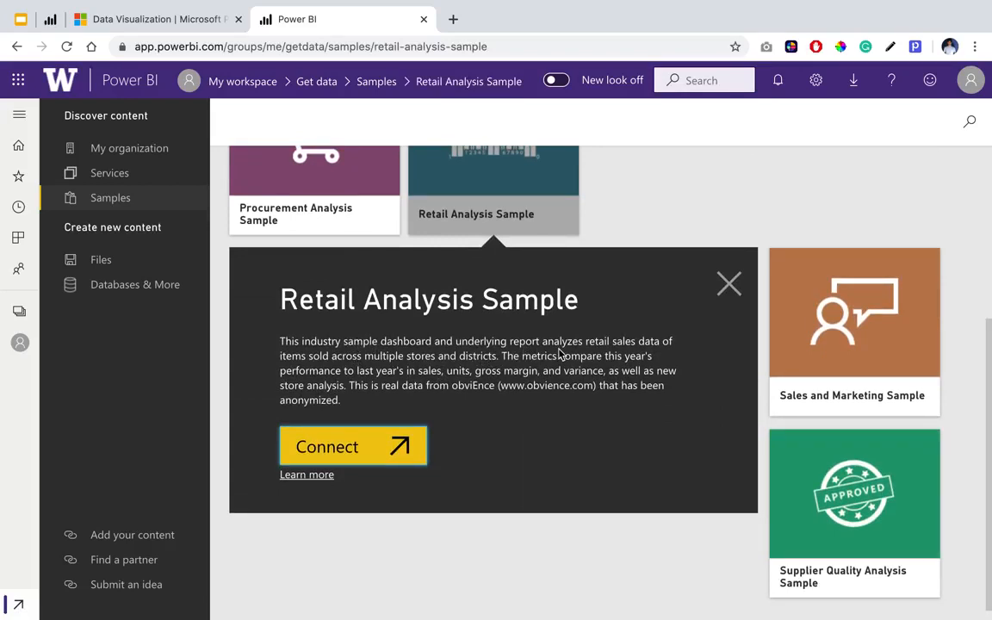
left_click(349, 451)
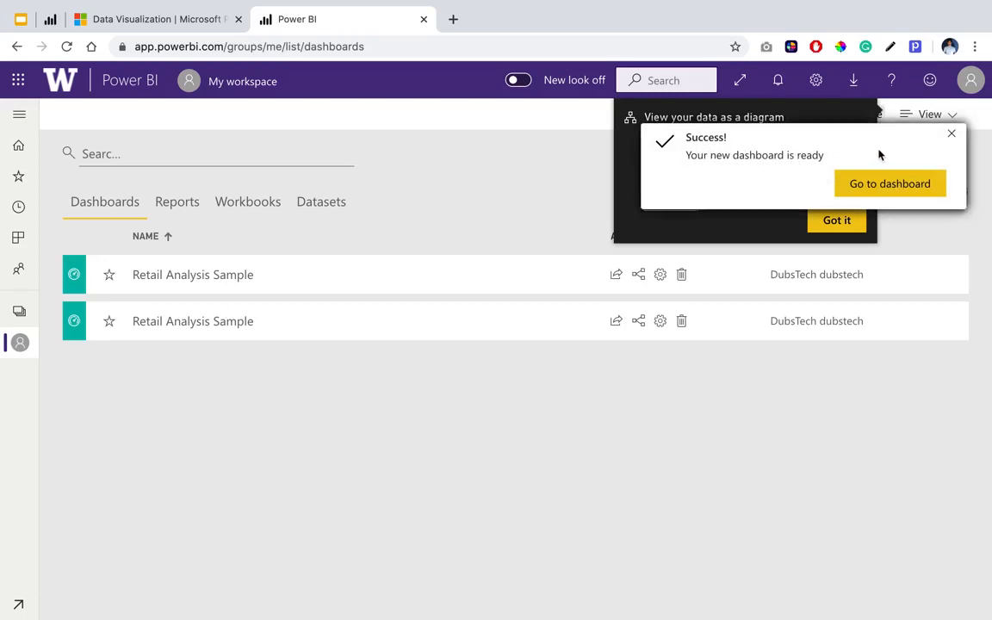
left_click(951, 134)
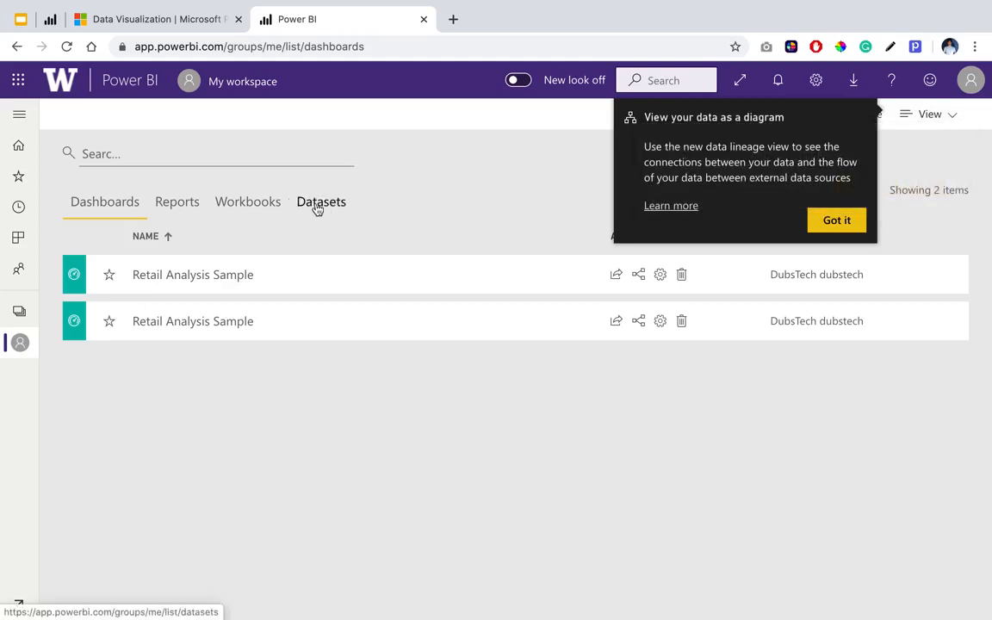
Dismiss the data diagram tip and review the reports, workbooks and datasets listed in My workspace.
left_click(19, 114)
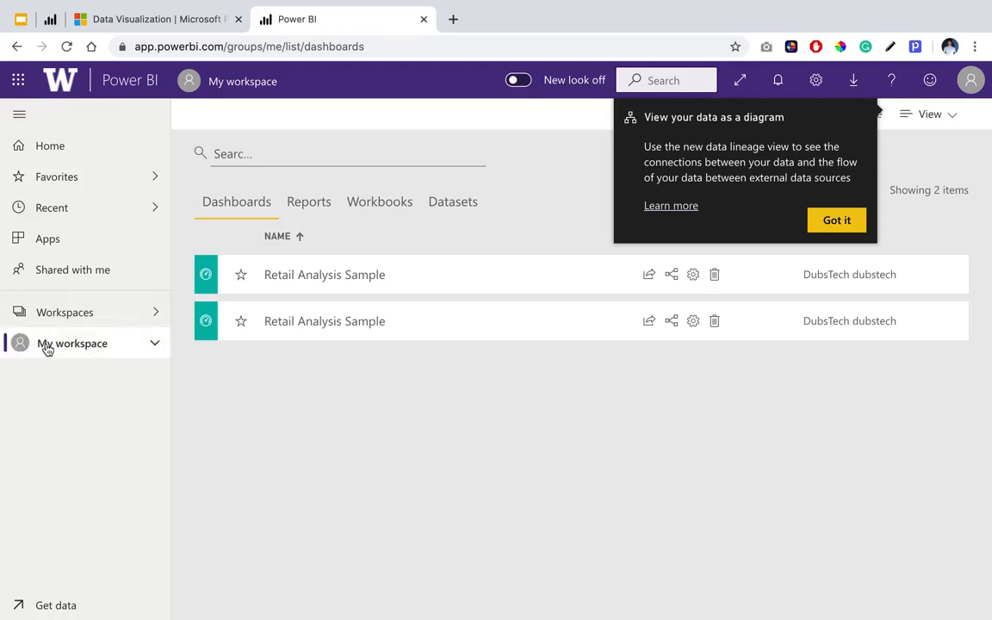
left_click(834, 221)
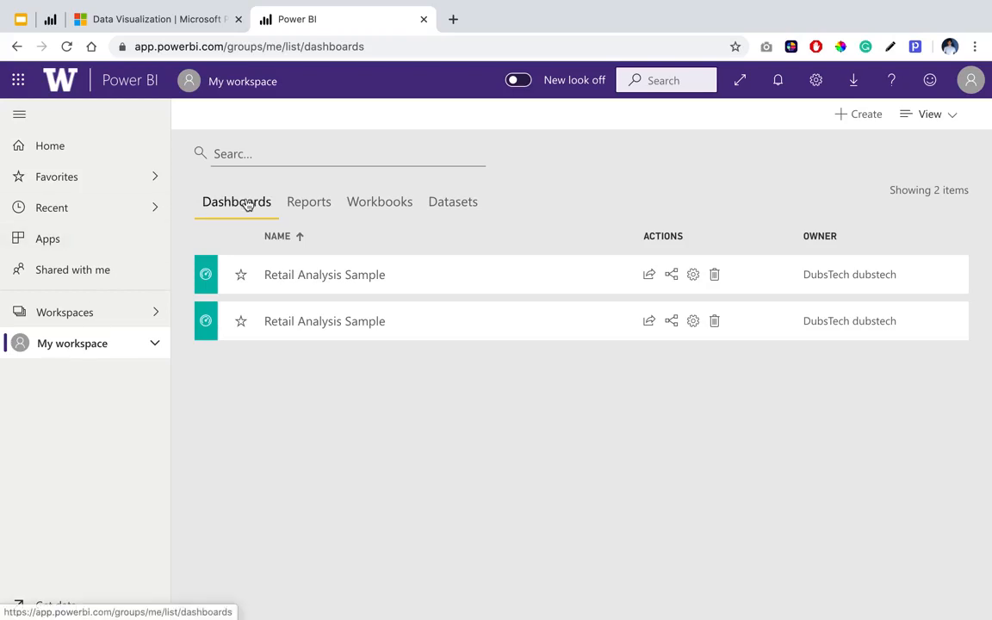
left_click(307, 202)
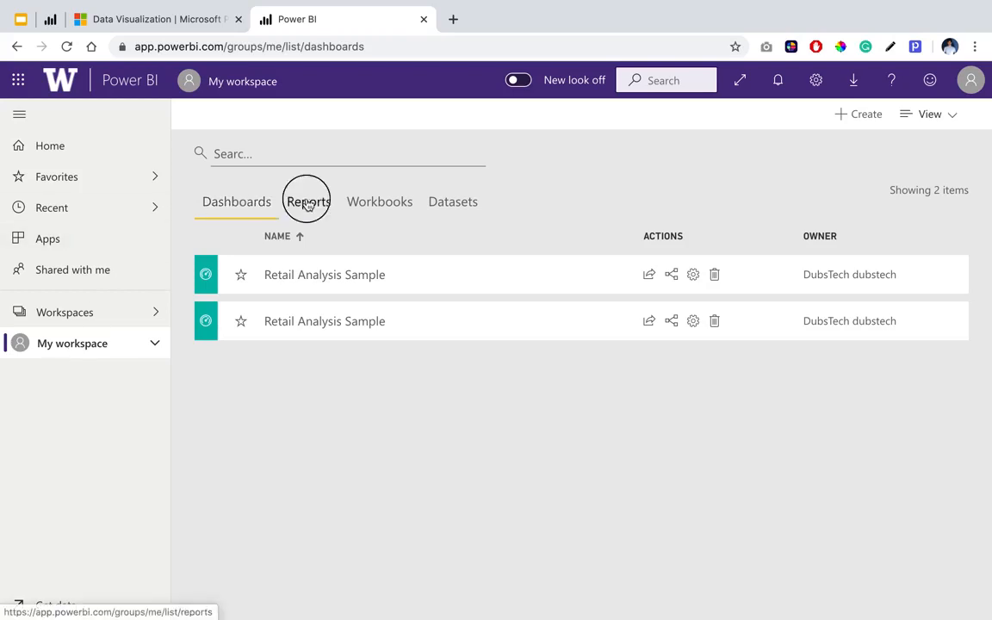
left_click(379, 207)
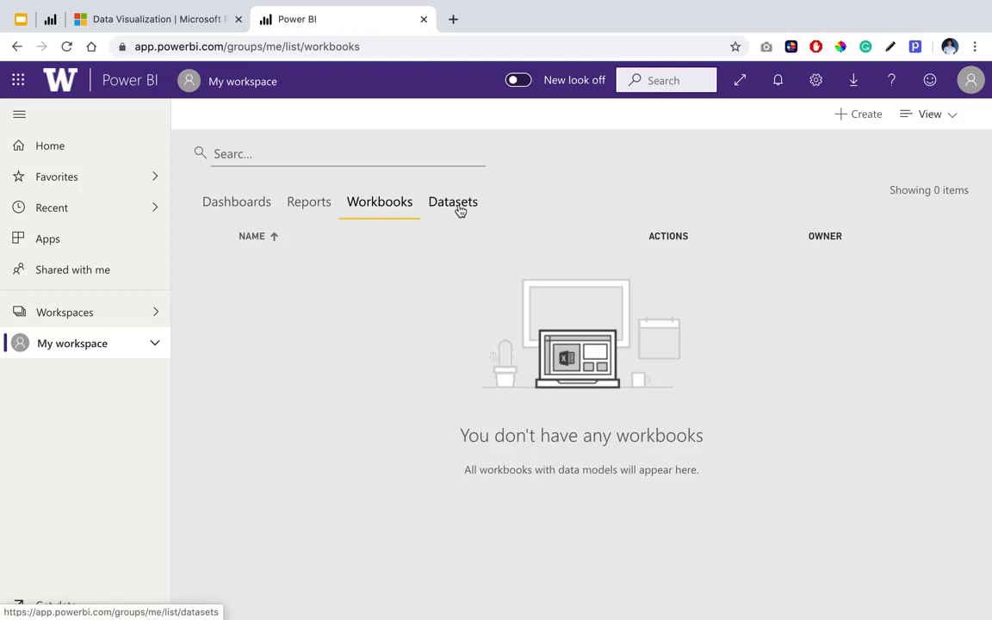
left_click(459, 207)
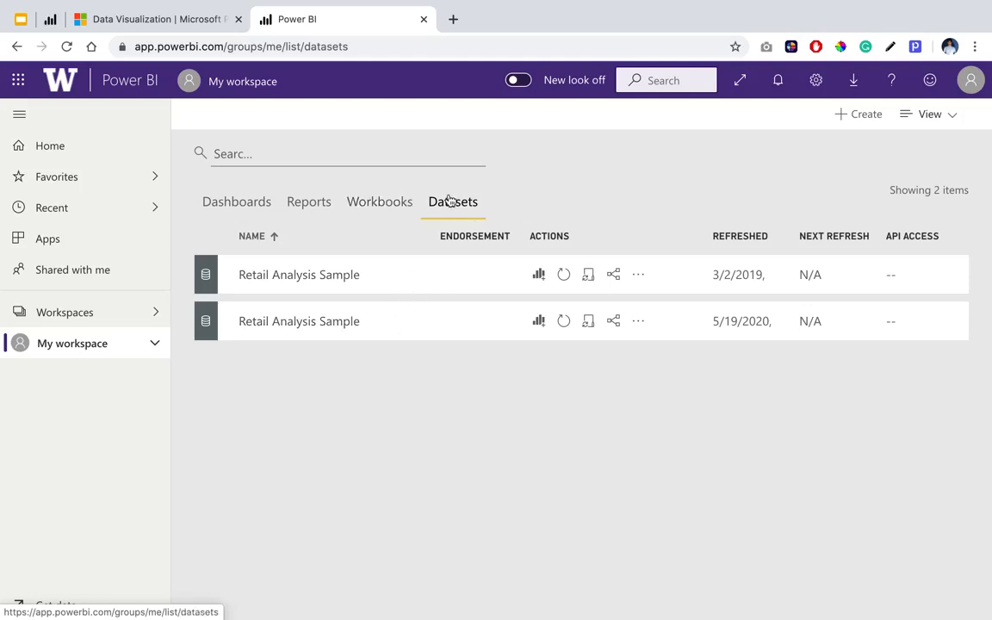
left_click(392, 212)
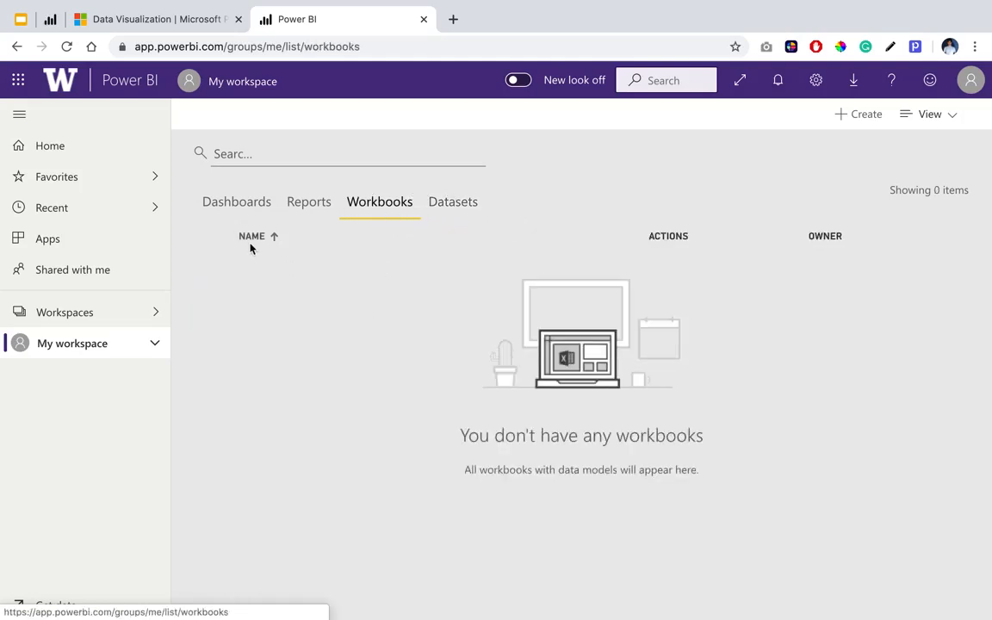
left_click(317, 212)
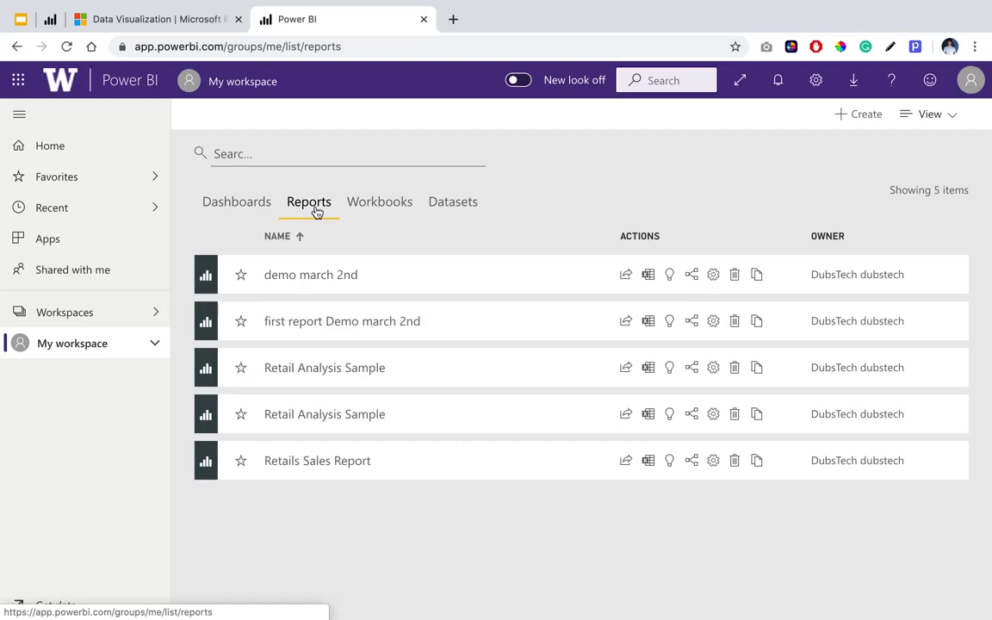
Switch to the published Individual District Manager Performance report and filter it by the fifth district manager in the list.
left_click(47, 26)
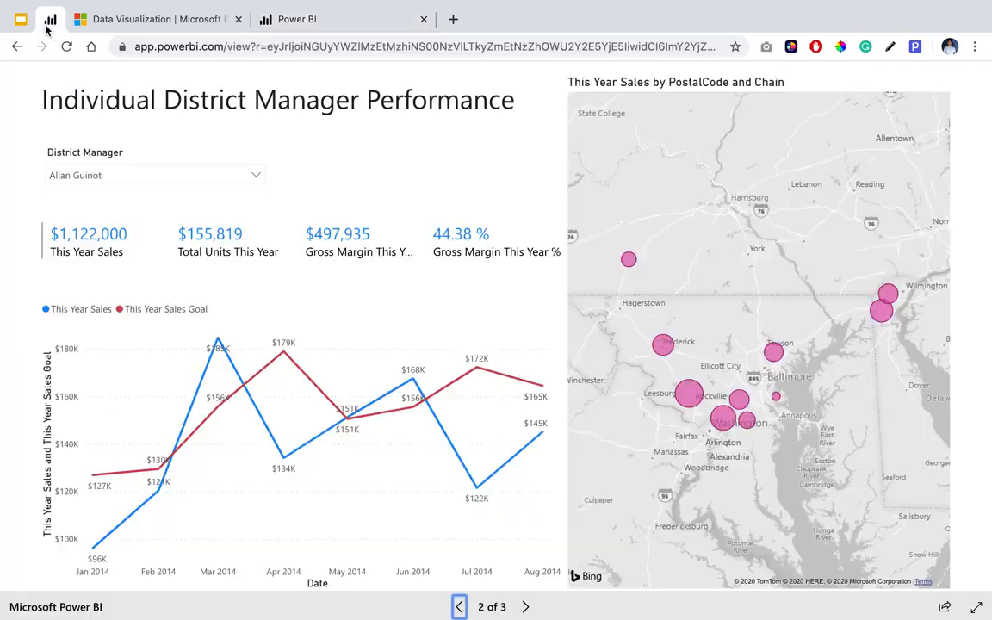
left_click(120, 177)
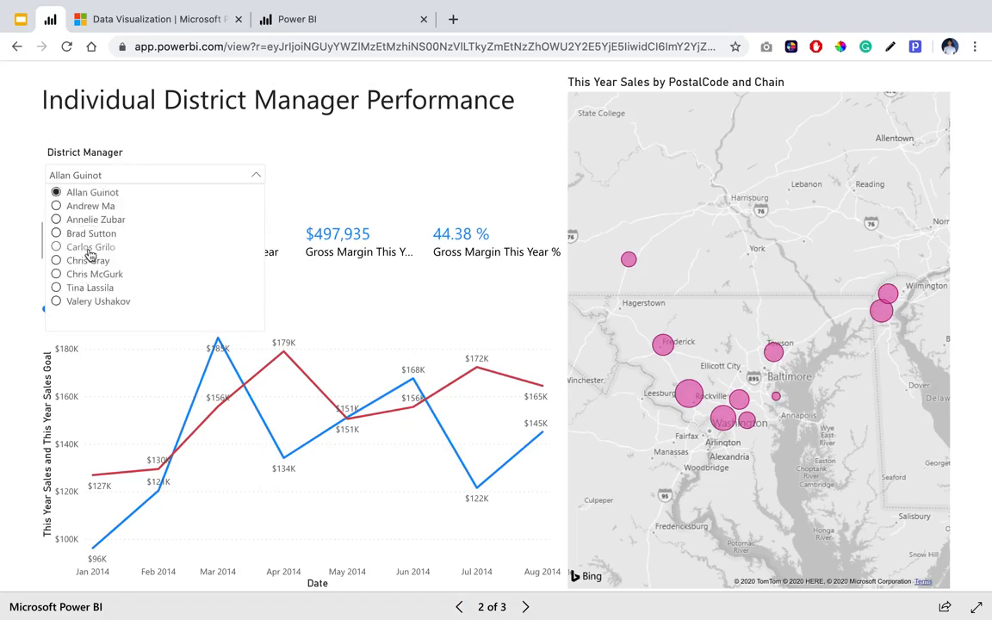
left_click(90, 248)
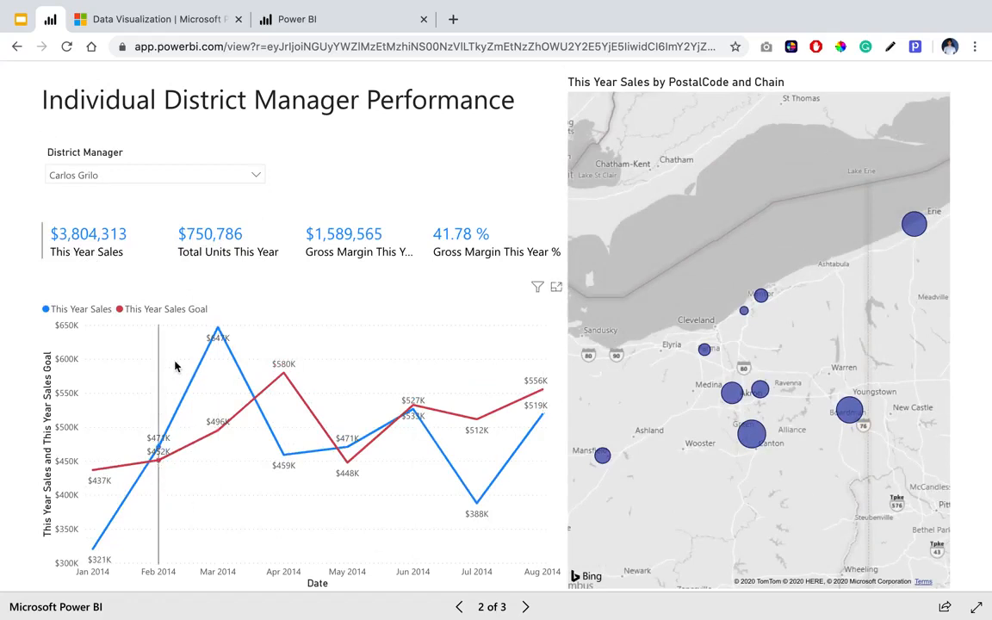
mouse_move(283, 429)
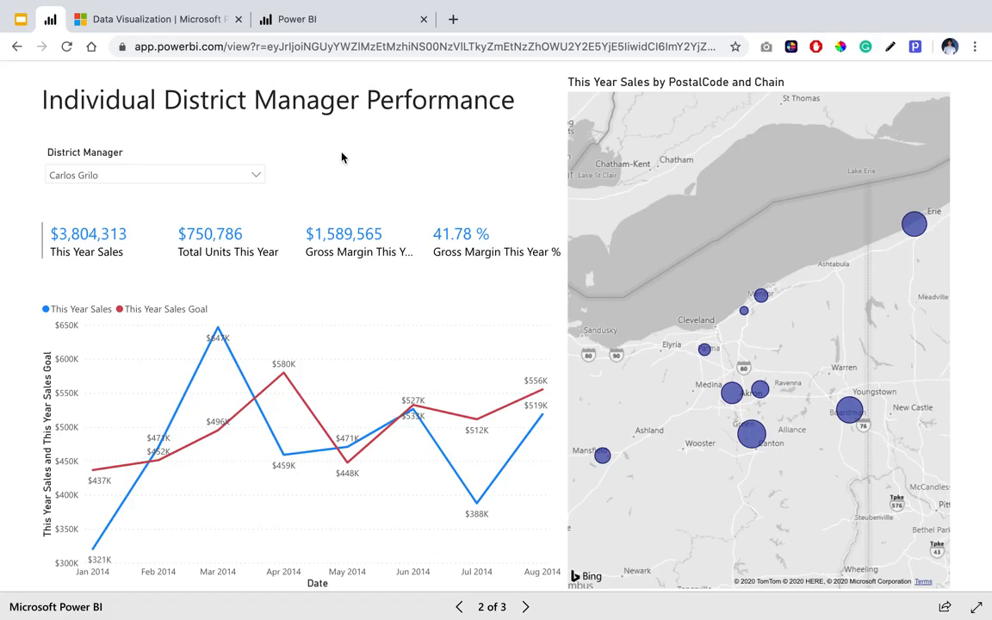
Create a report from the first Retail Analysis Sample dataset in My workspace, and collapse the navigation and Filters panes.
left_click(349, 21)
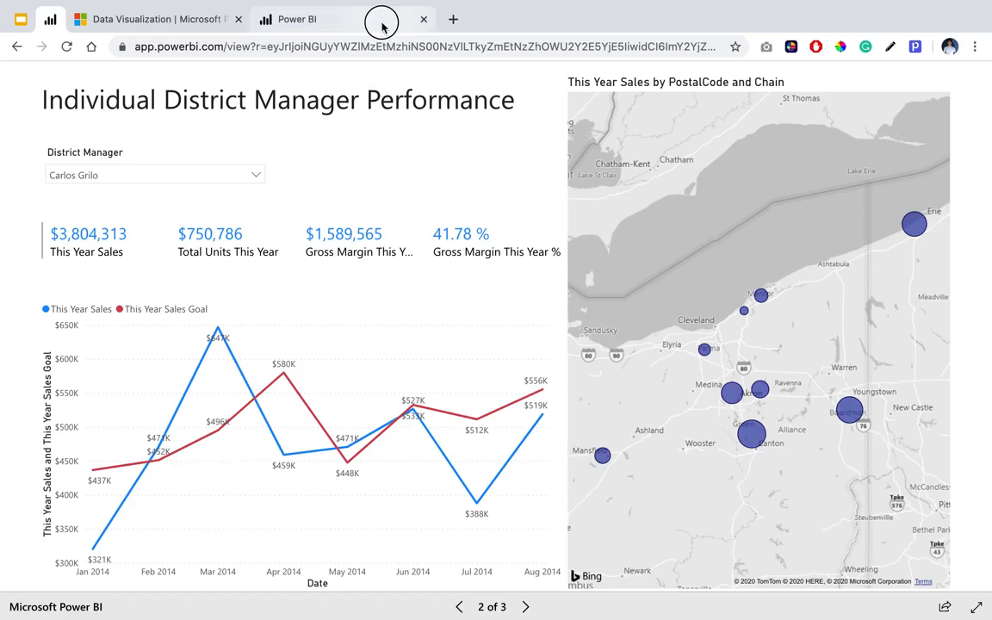
left_click(254, 212)
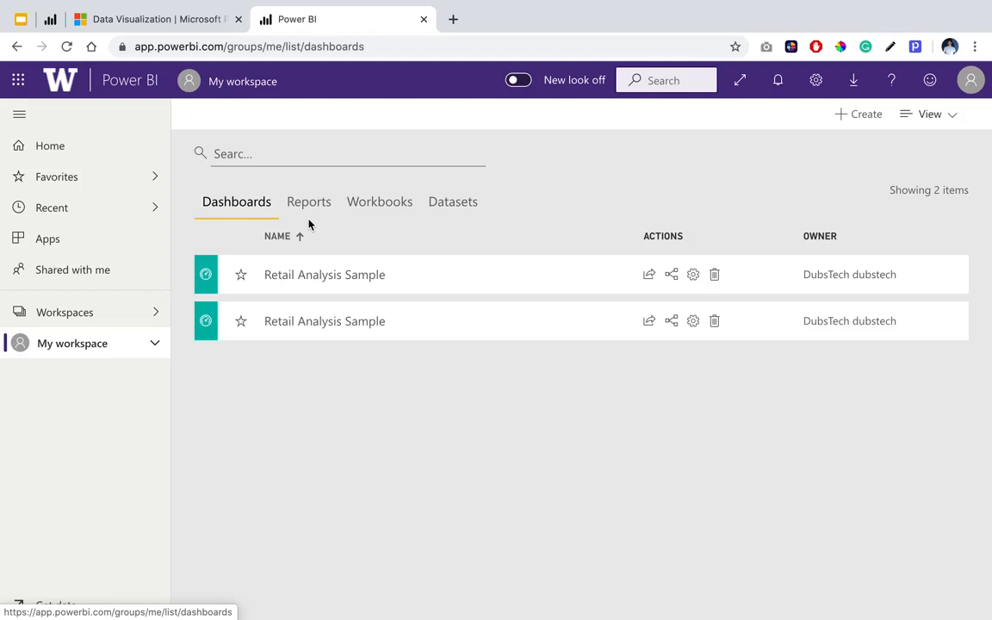
left_click(445, 203)
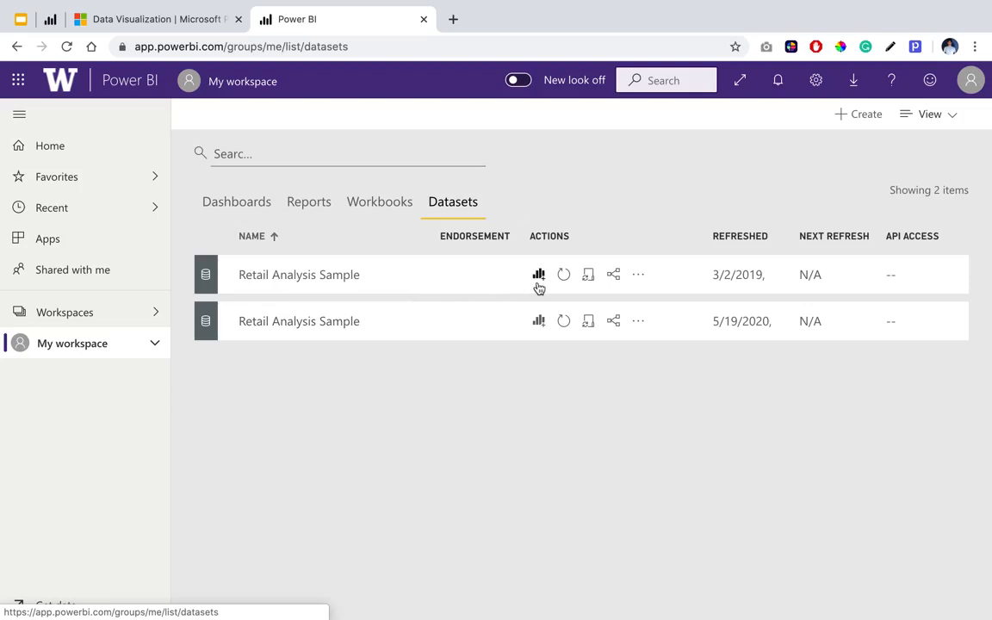
scroll(539, 289, "up", 5)
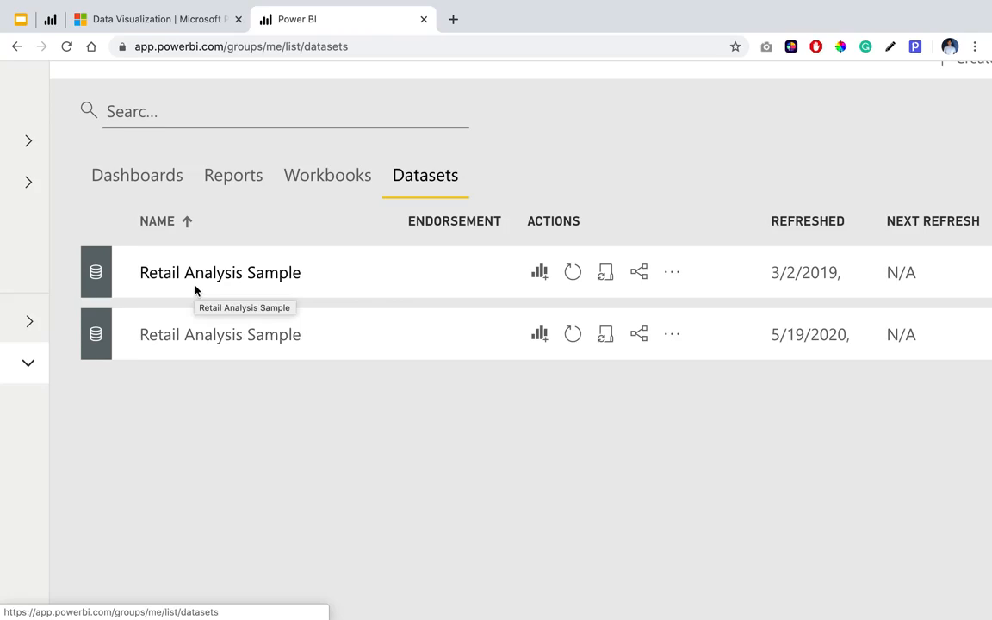
left_click(544, 274)
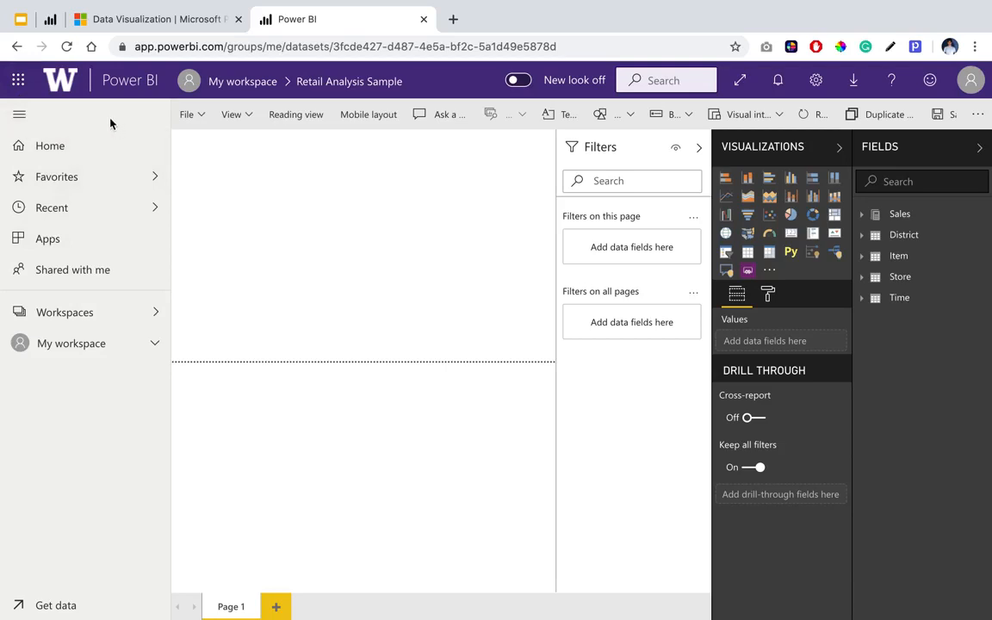
left_click(28, 119)
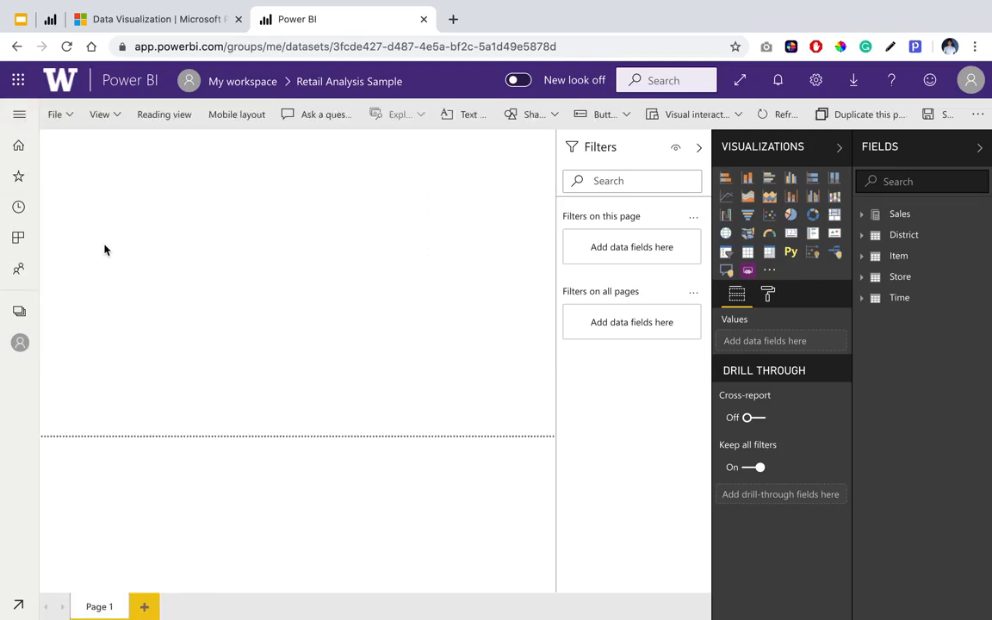
left_click(700, 151)
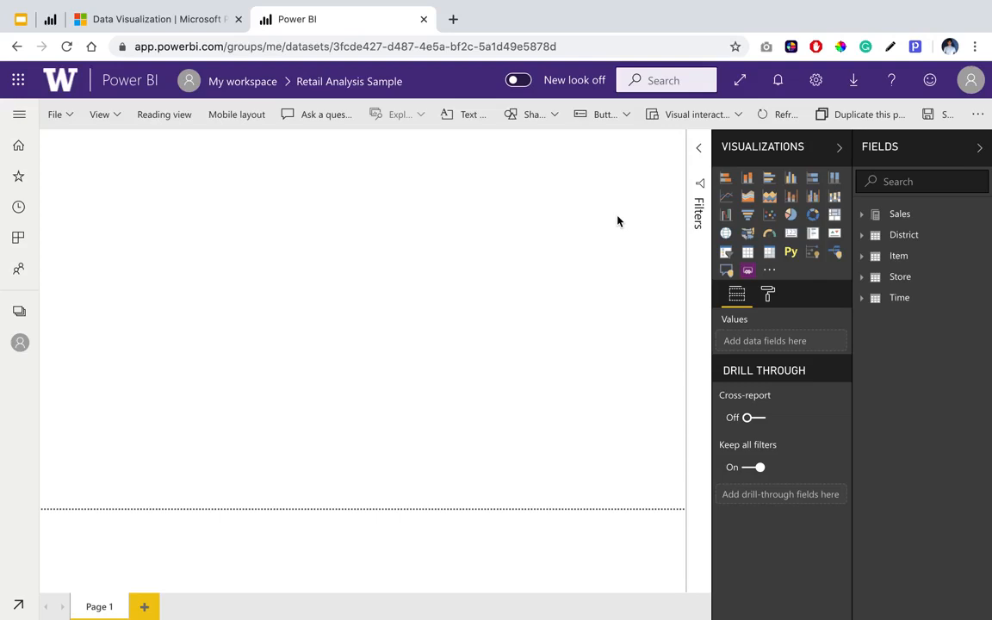
Save the new report under the name Fashion Retail Sales Report.
left_click(66, 124)
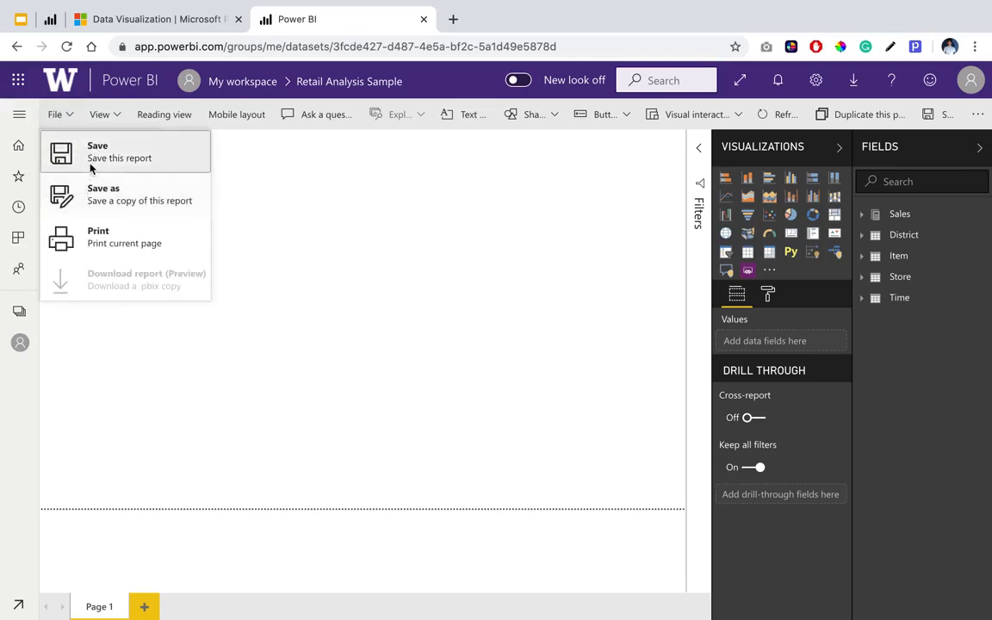
left_click(76, 157)
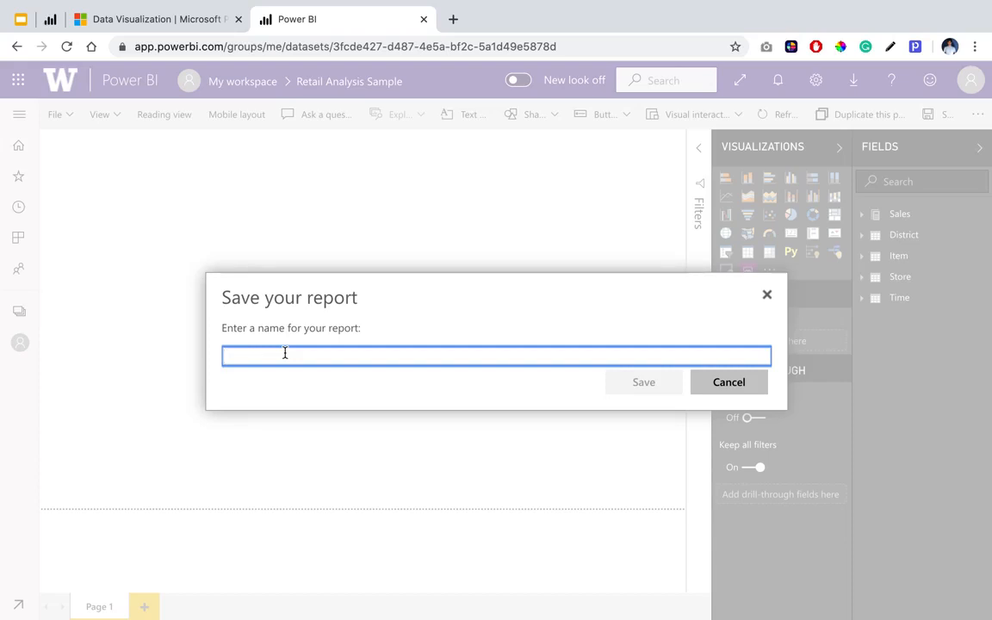
type("Fashion Re")
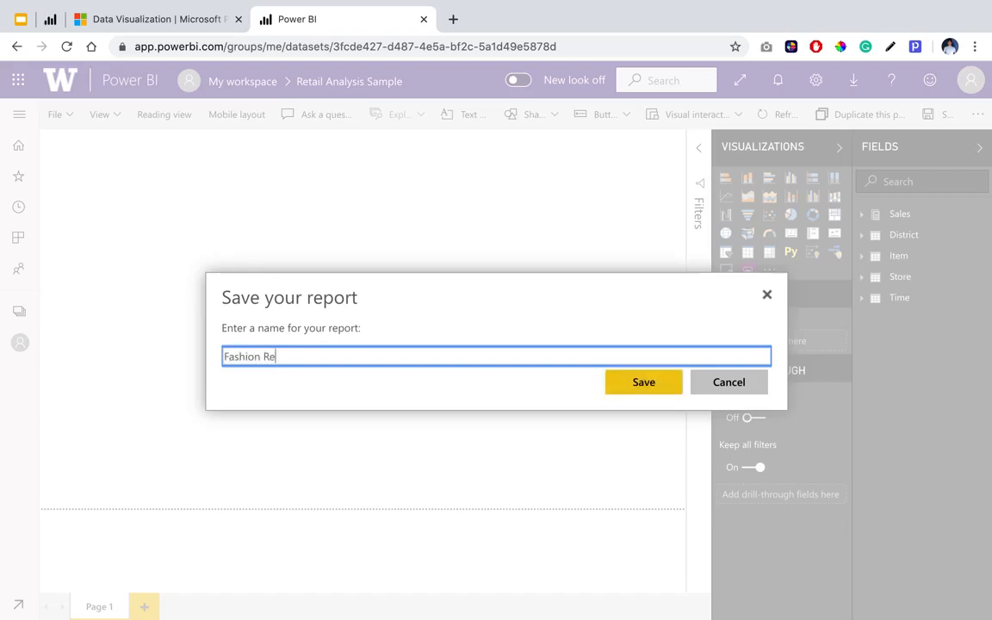
type("tail Sales Report")
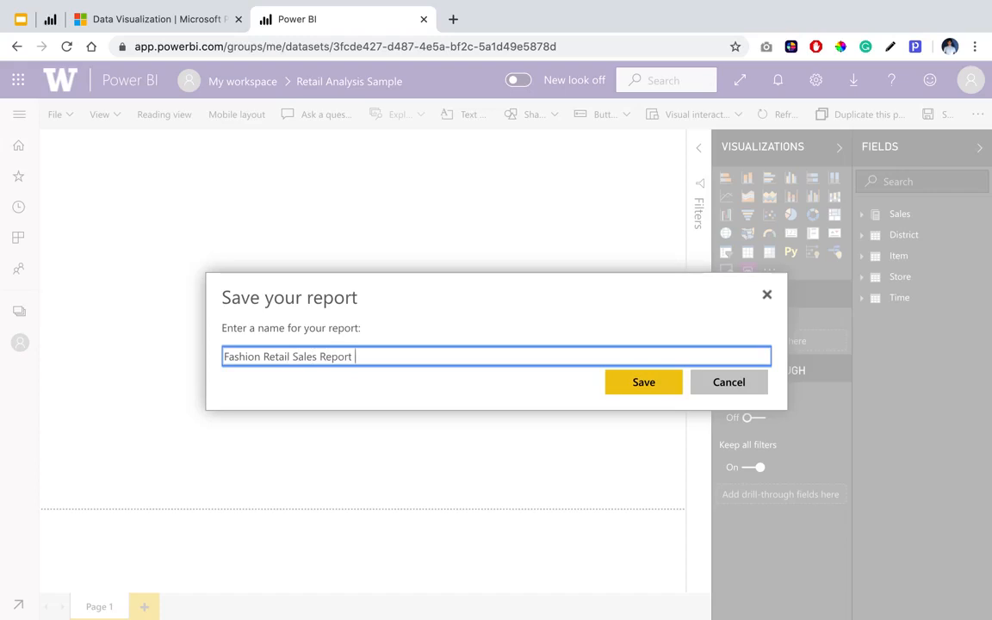
left_click(653, 392)
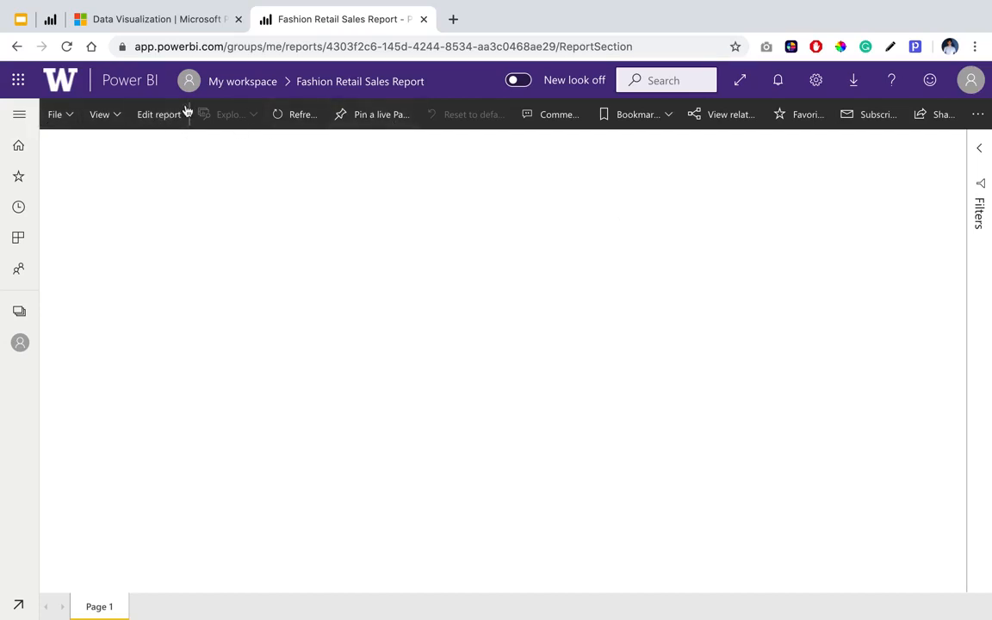
Reopen the report for editing and rename Page 1 as Individual District Manager Performance.
left_click(160, 114)
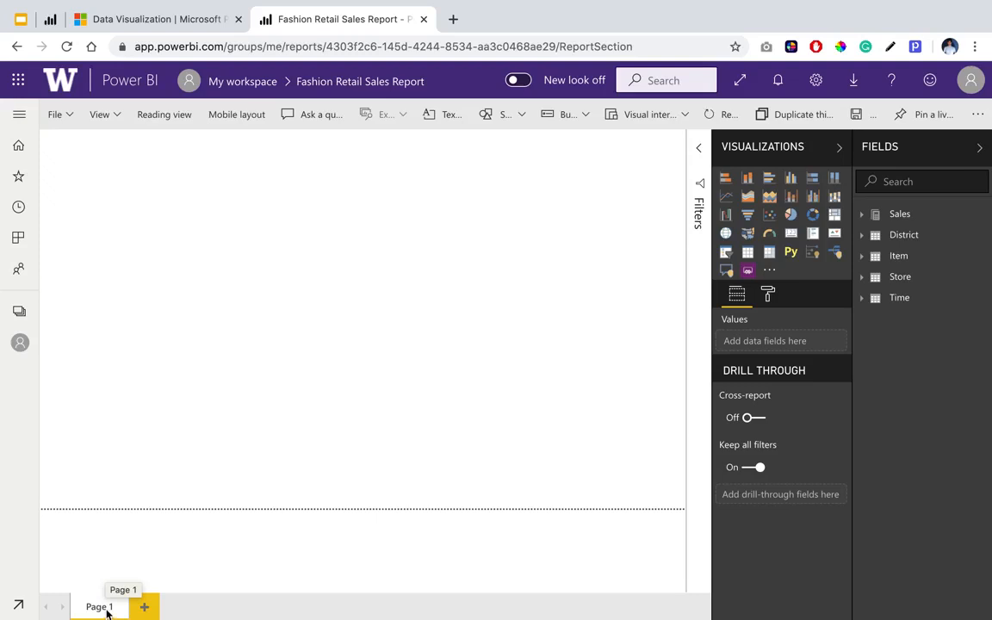
double_click(107, 608)
type("In")
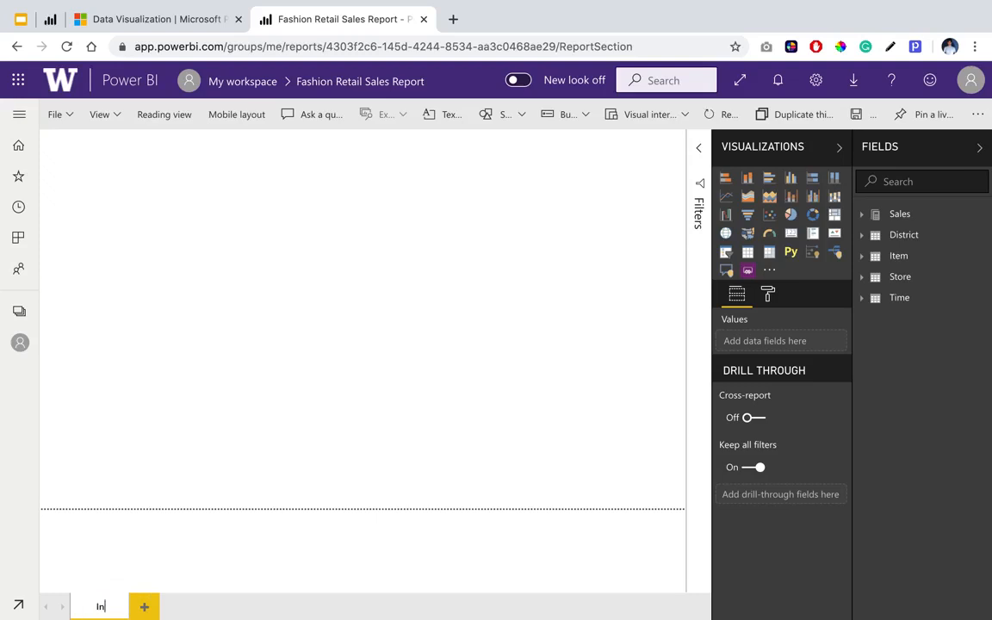
type("dividual District Manager Performance")
key("Home")
key("Right")
key("Right")
key("Right")
key("Right")
key("Right")
key("Right")
key("Left")
key("Left")
key("Left")
key("Left")
type("di")
key("End")
key("Return")
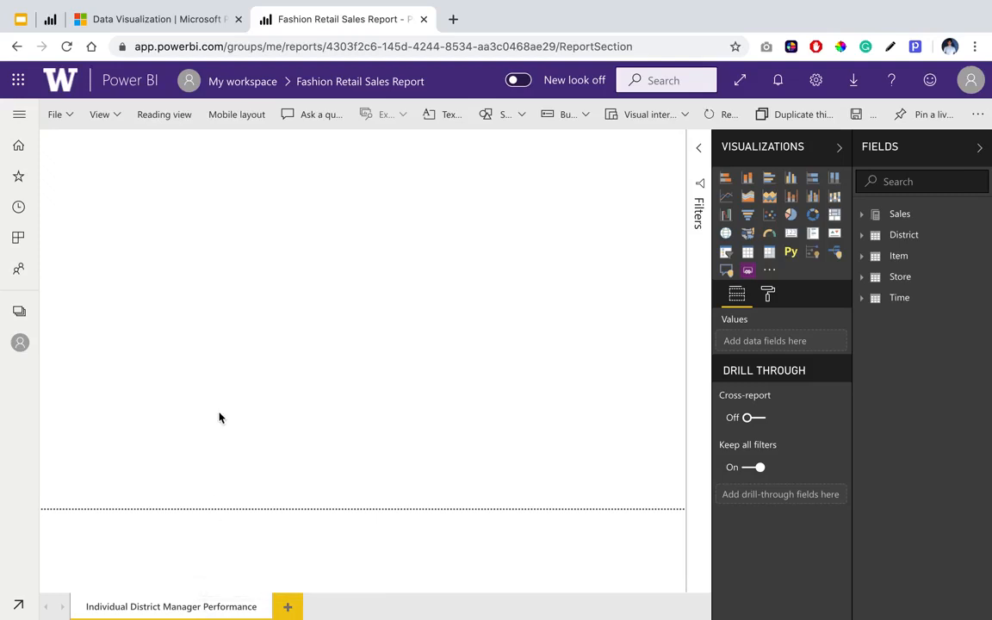
Switch to the published example report, filter it by the second district manager, and return it to the fifth.
left_click(50, 19)
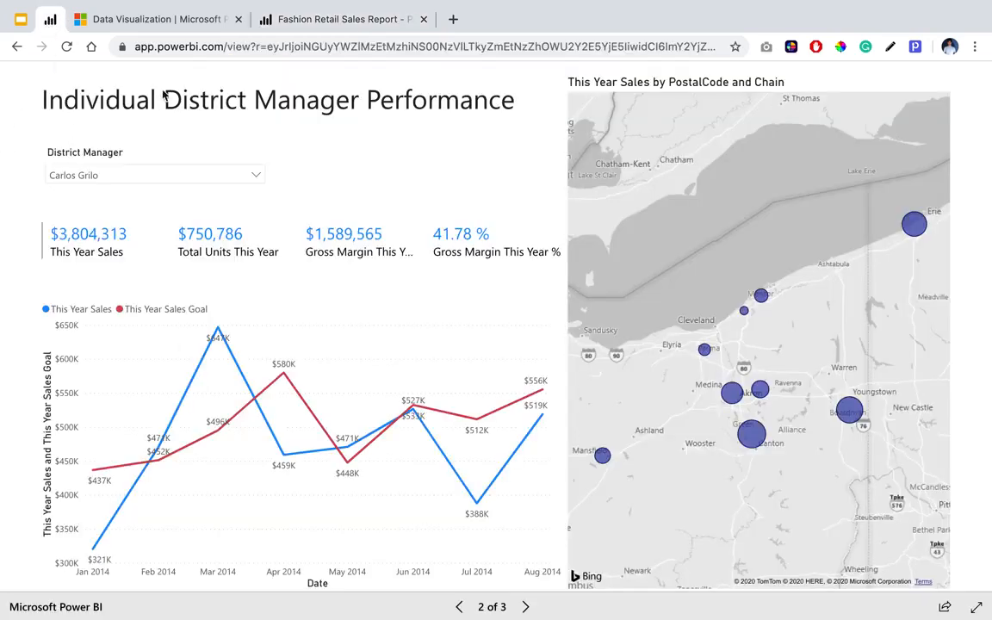
left_click(195, 172)
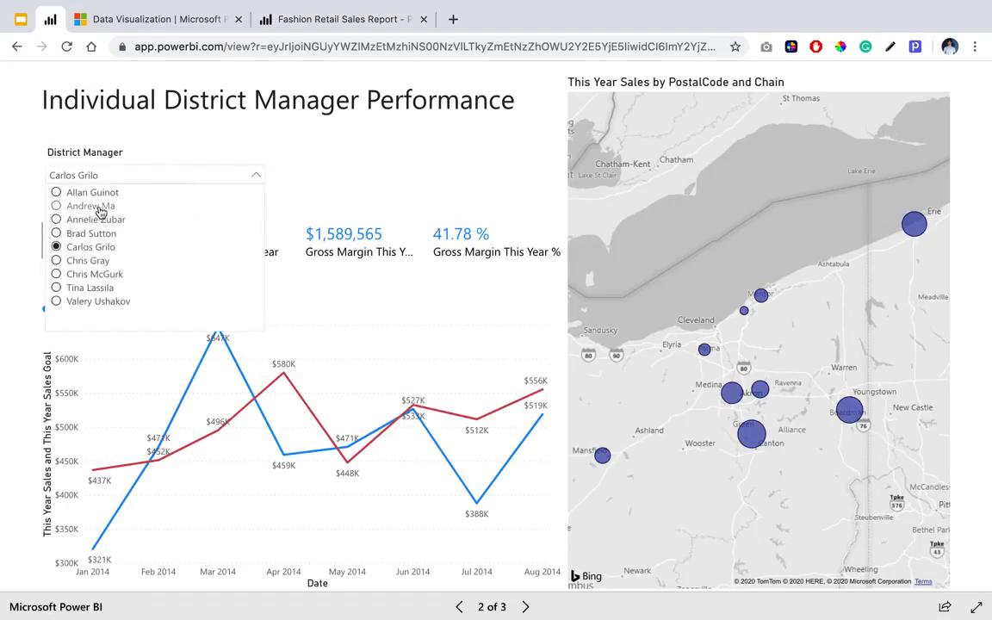
left_click(93, 206)
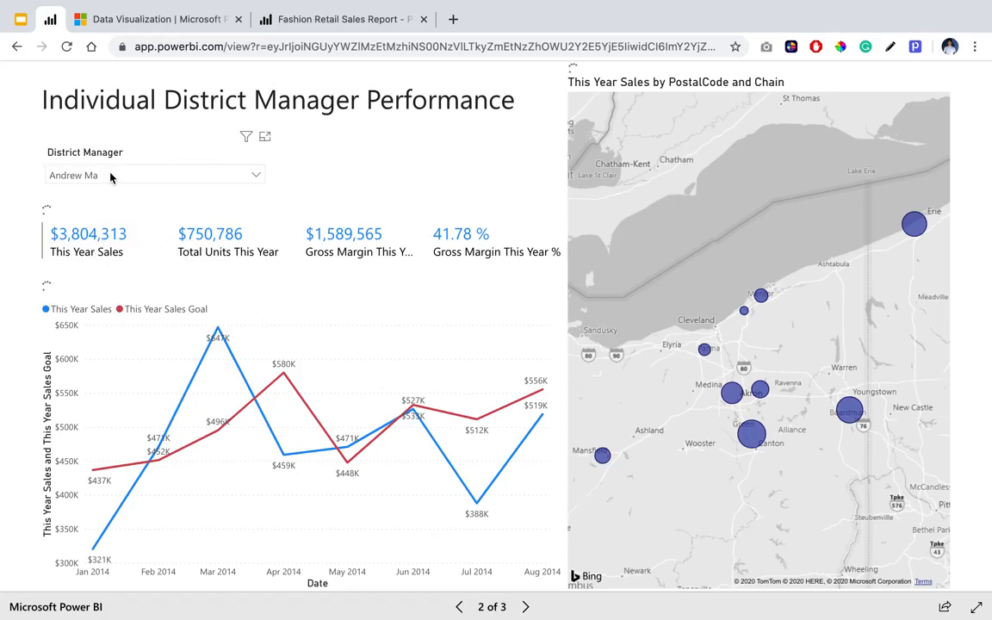
left_click(111, 176)
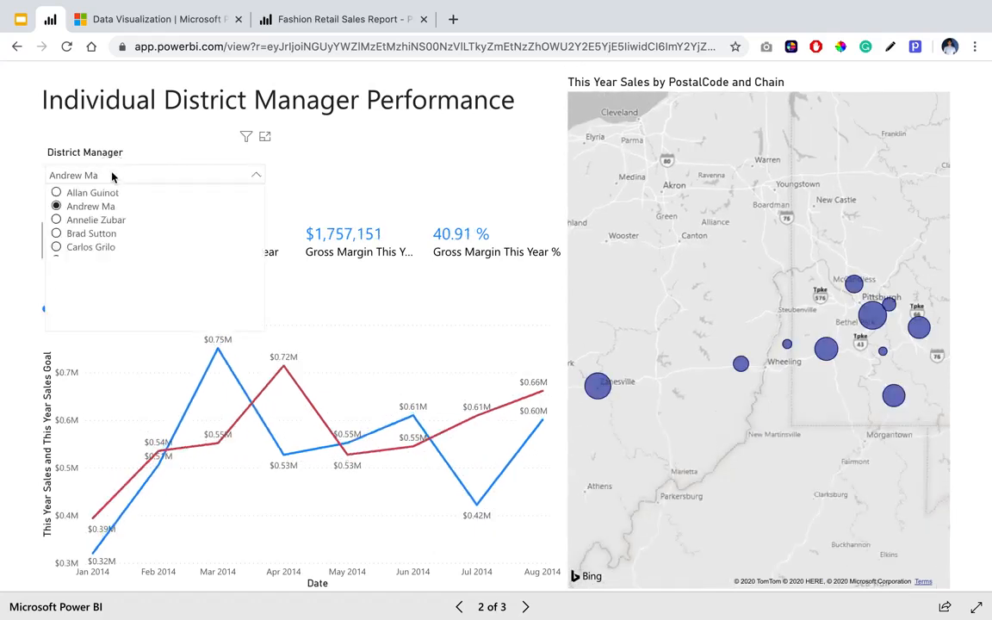
left_click(90, 247)
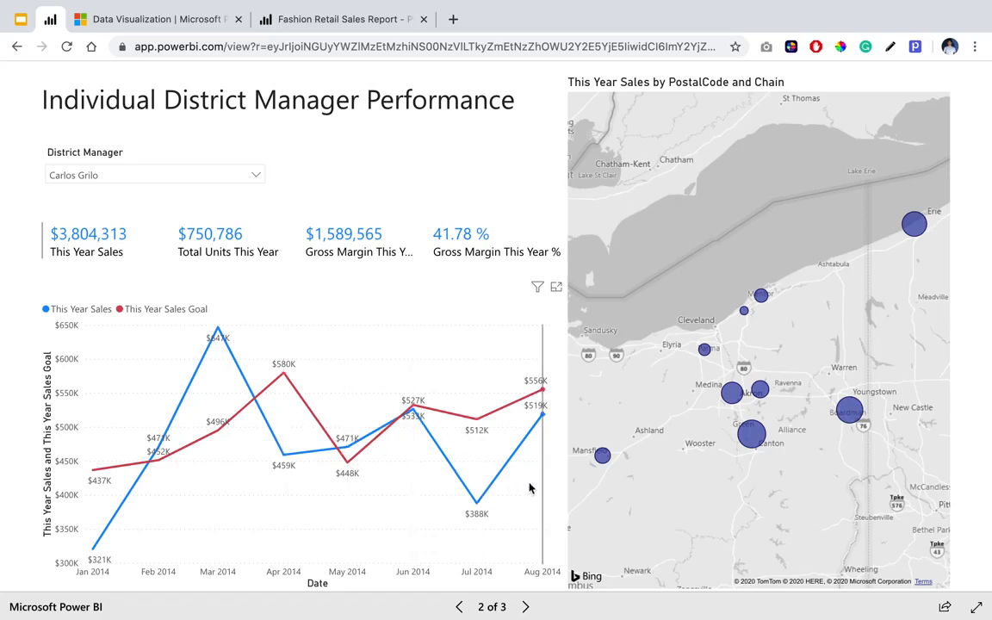
Examine sales for the Canton and Boardman bubbles on the map by cross-filtering, clear the selection, and check their category sales tooltips.
mouse_move(758, 444)
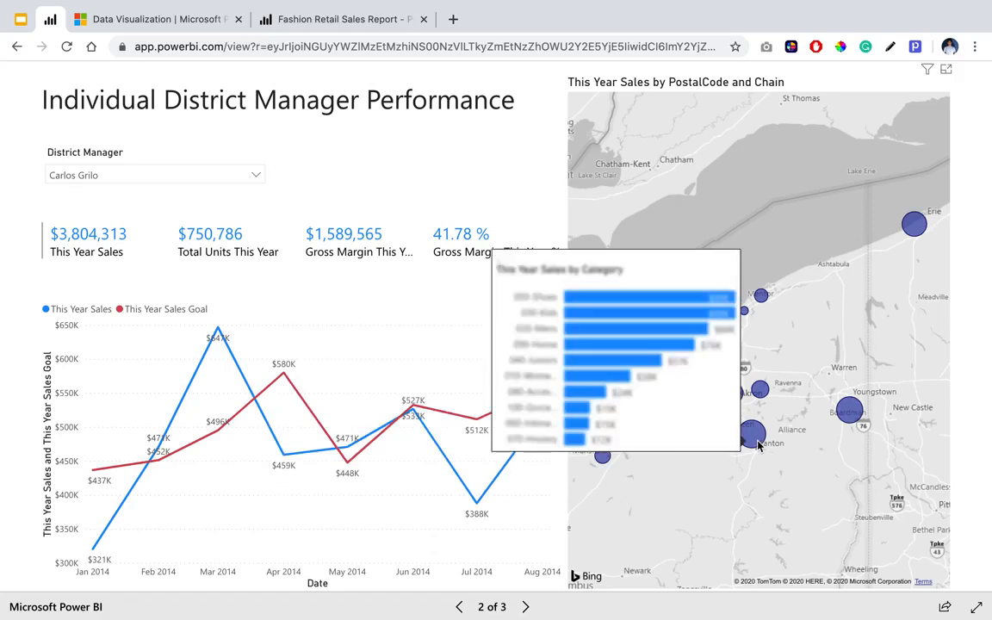
left_click(757, 444)
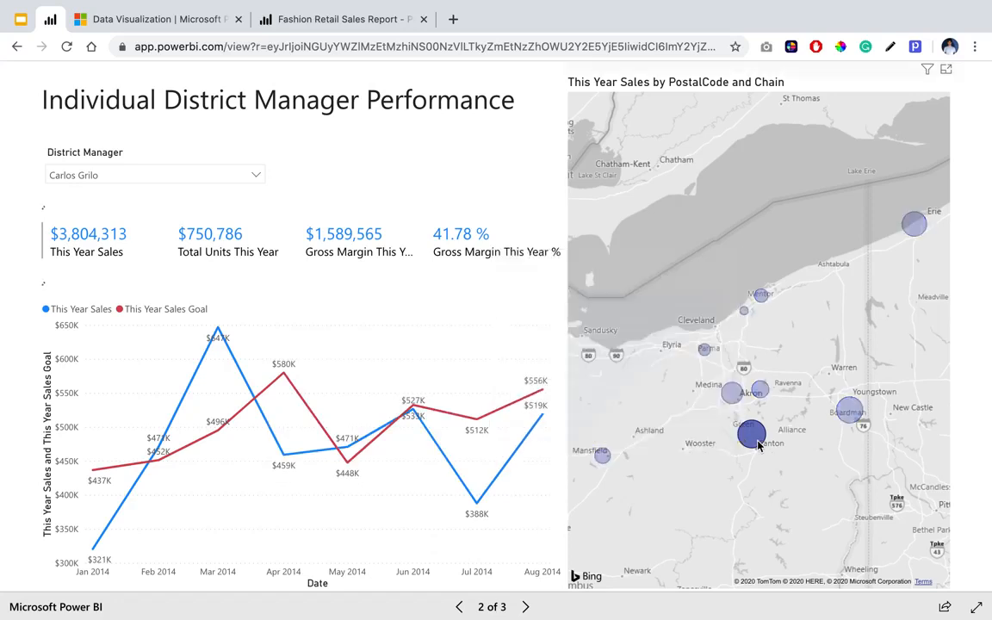
mouse_move(755, 444)
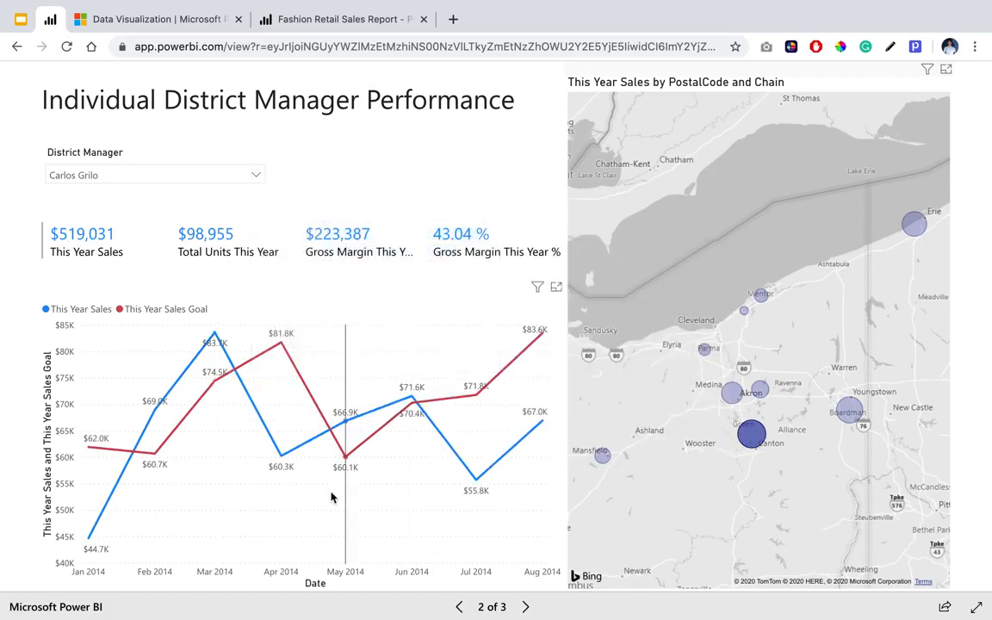
left_click(857, 420)
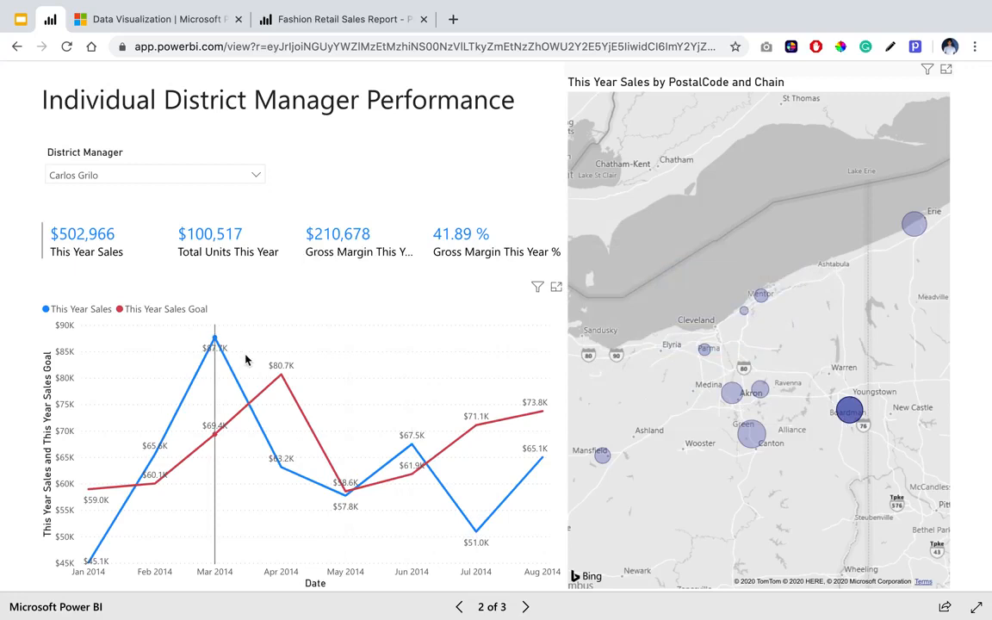
mouse_move(857, 411)
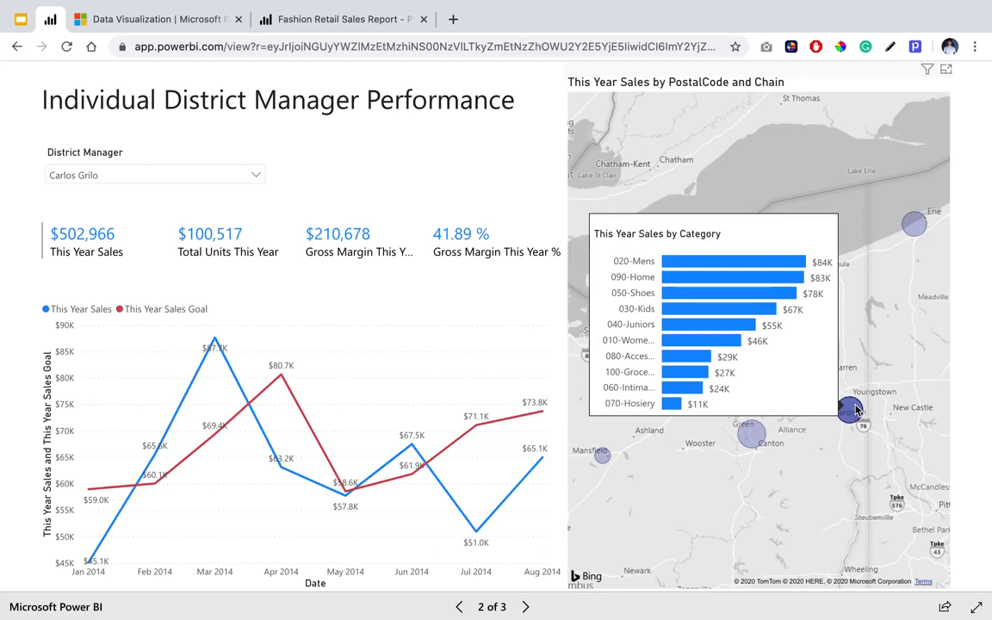
left_click(857, 411)
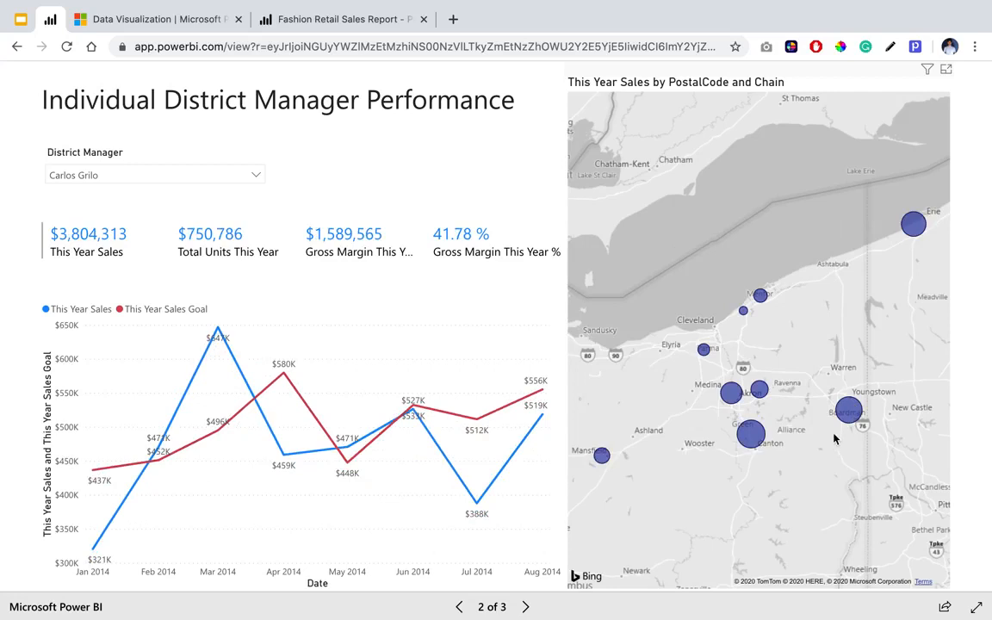
mouse_move(857, 414)
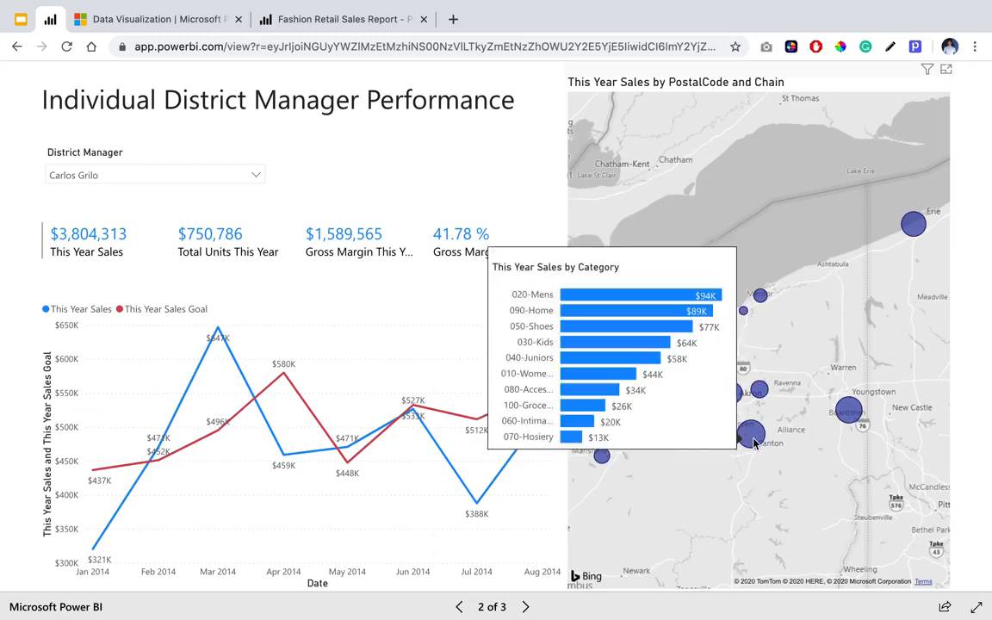
mouse_move(608, 460)
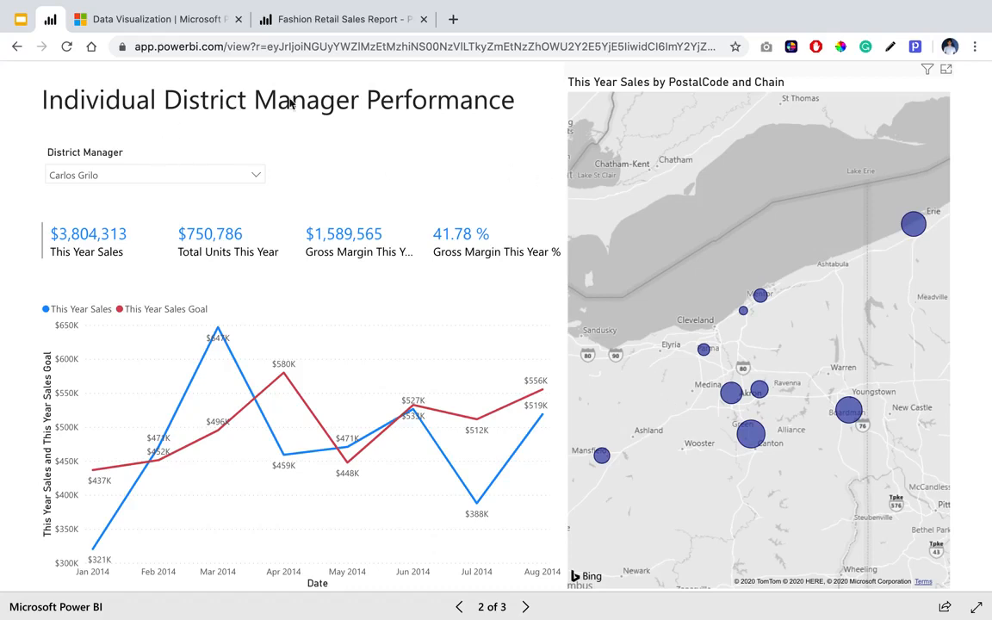
In the Fashion Retail Sales Report, add a text box in the page's upper-left corner reading Individual District Manager Performance.
left_click(336, 21)
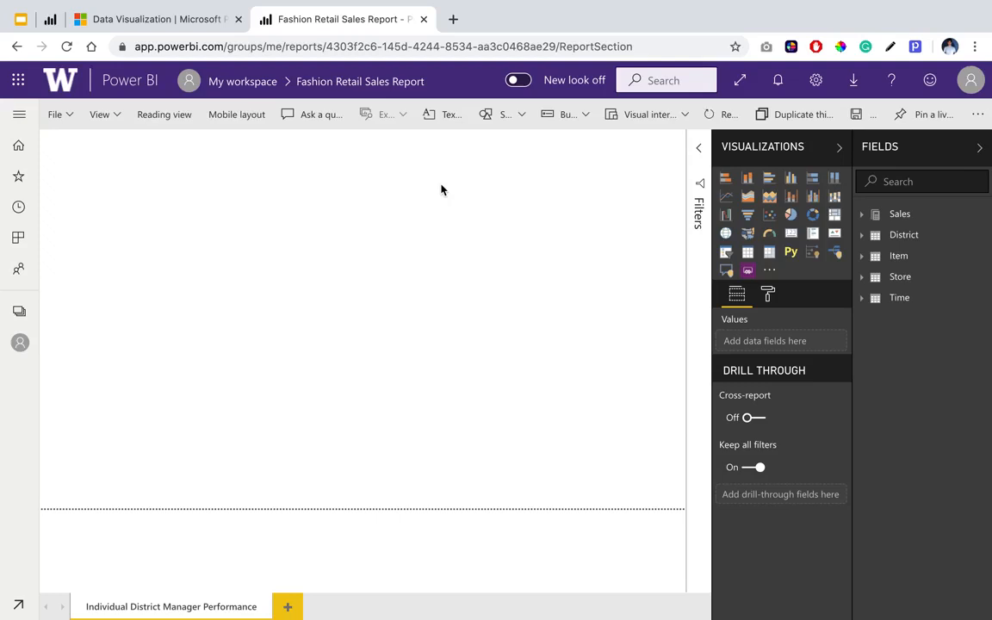
scroll(448, 124, "up", 5)
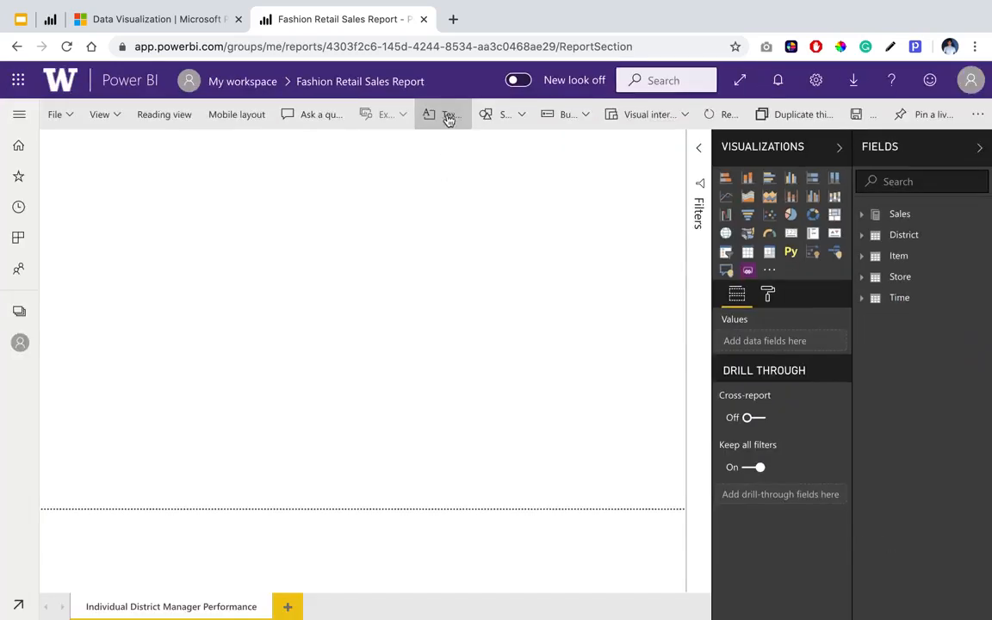
left_click(449, 117)
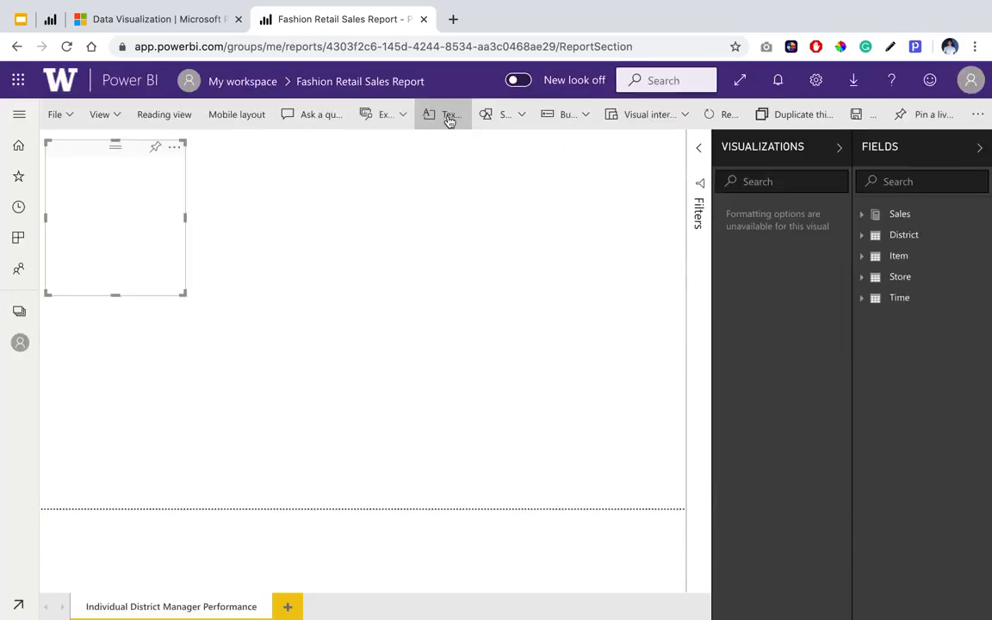
left_click(61, 145)
left_click_drag(60, 145, 55, 135)
left_click(69, 184)
type("Ind")
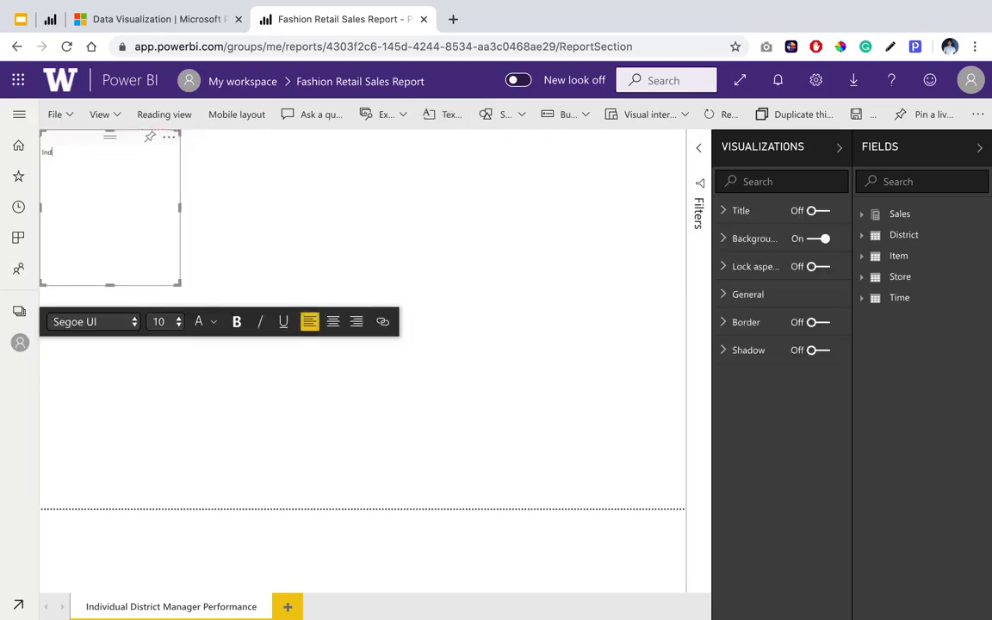
type("ividual District Manager Performance")
Set the font size of the whole title text to 28.
triple_click(88, 151)
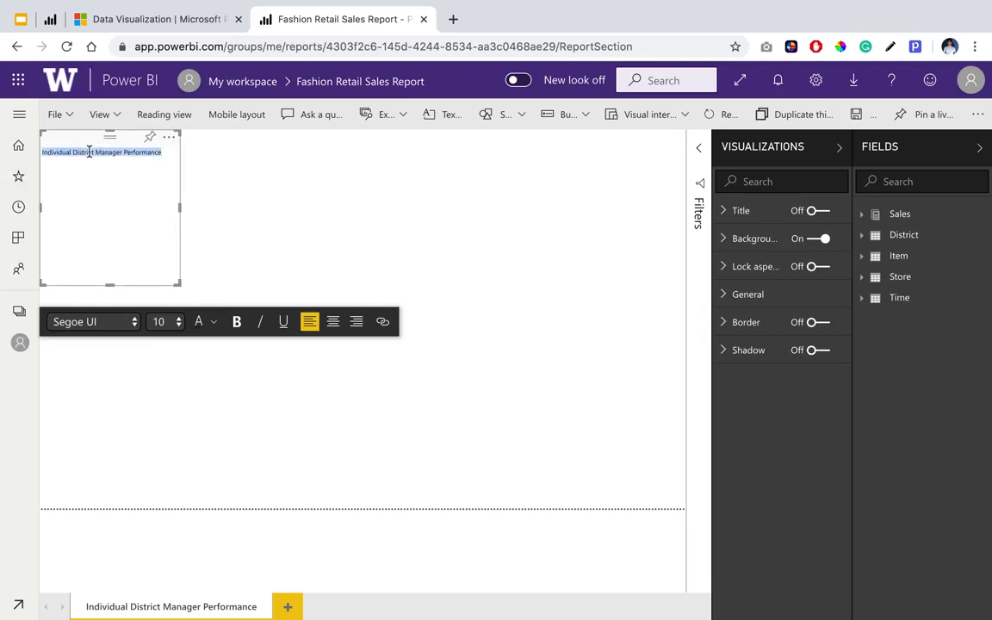
left_click(158, 323)
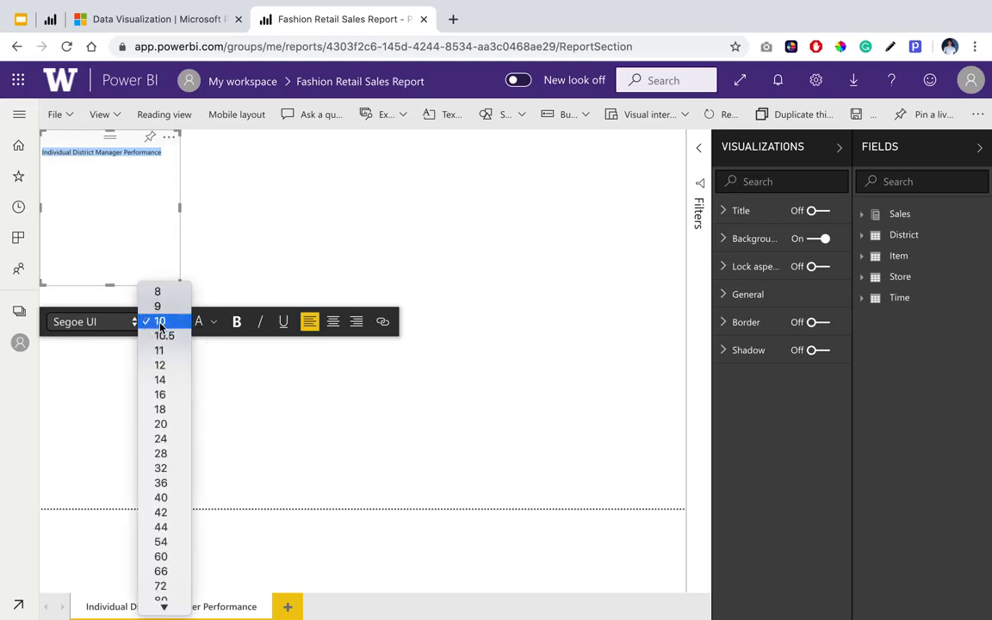
left_click(166, 454)
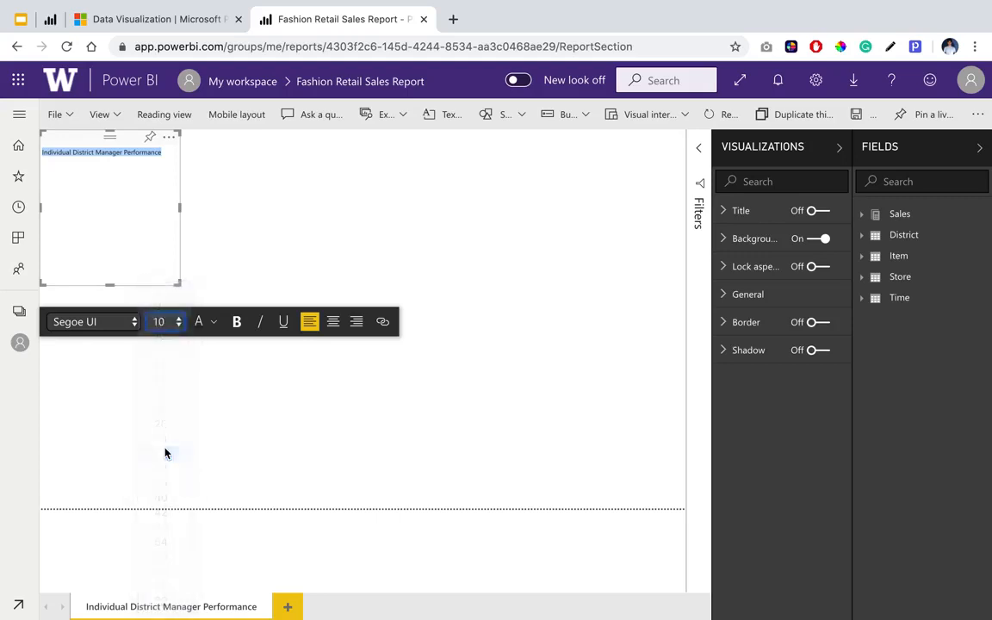
Resize the title text box so the whole title fits on one line in a short box, and deselect it.
left_click_drag(179, 207, 397, 235)
left_click_drag(220, 285, 214, 182)
left_click_drag(399, 158, 393, 158)
left_click(421, 183)
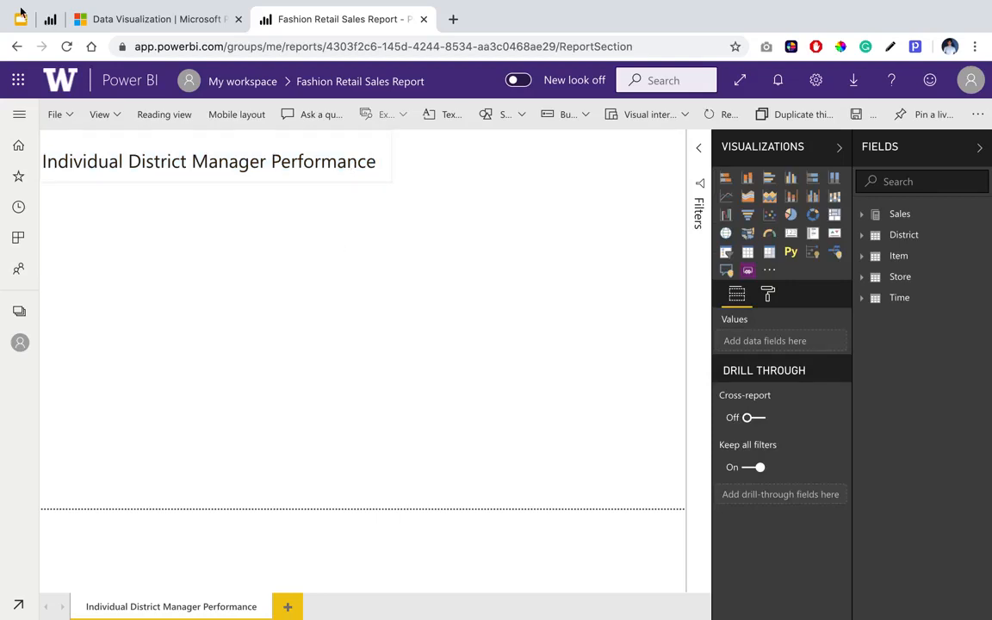
Switch to the published example report and filter it by the second district manager in the list.
left_click(50, 19)
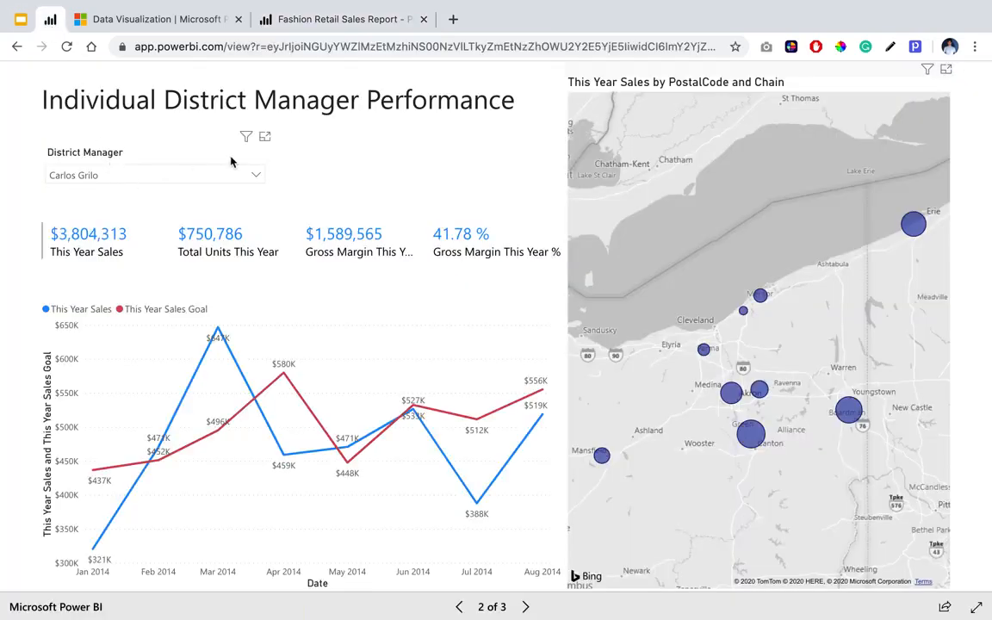
left_click(193, 179)
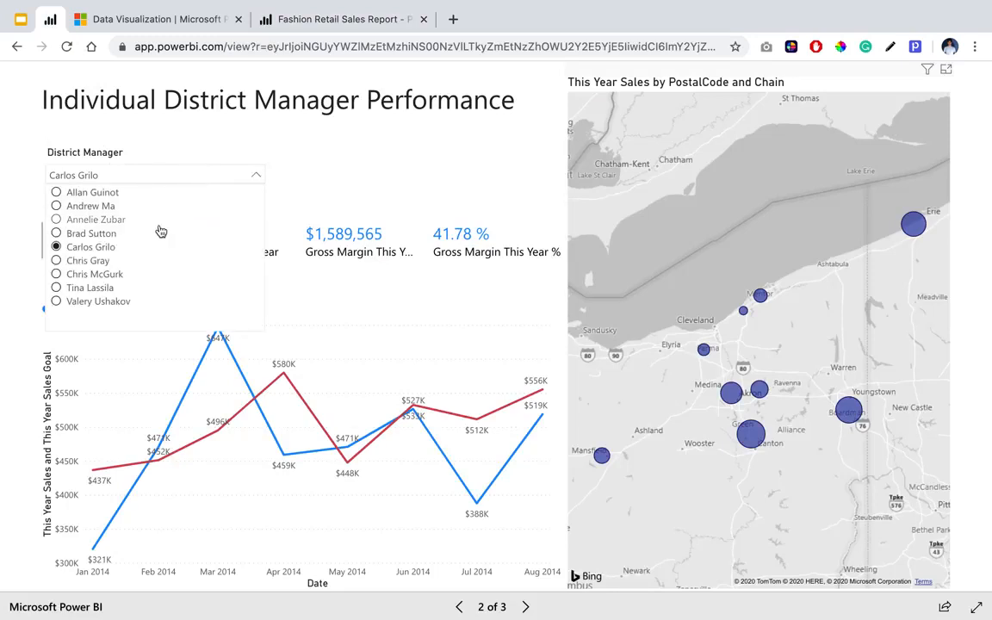
left_click(103, 208)
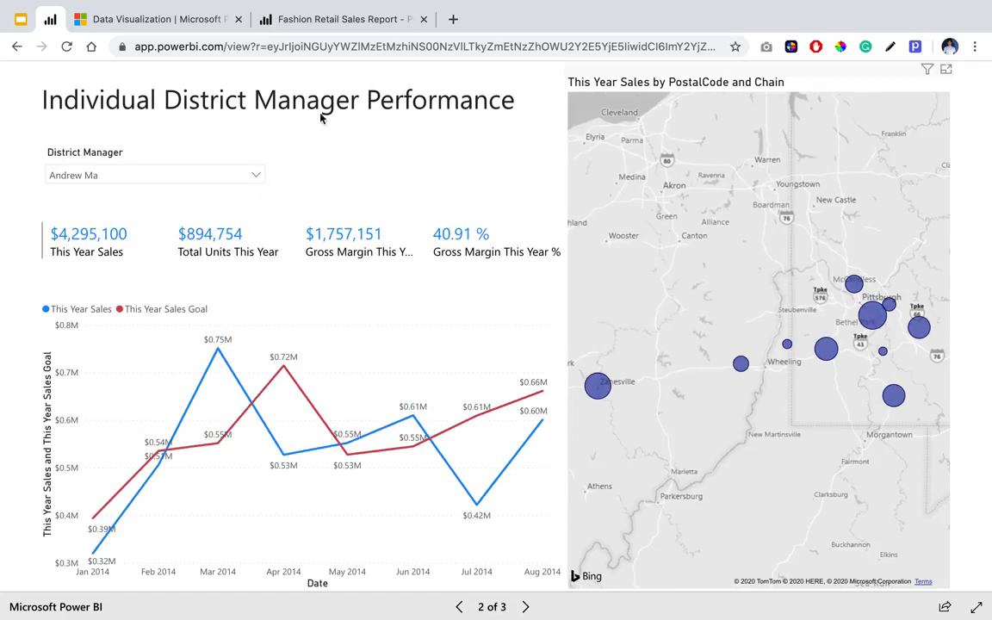
Back in the Fashion Retail Sales Report, add a slicer using the District Manager field from the District table.
left_click(361, 18)
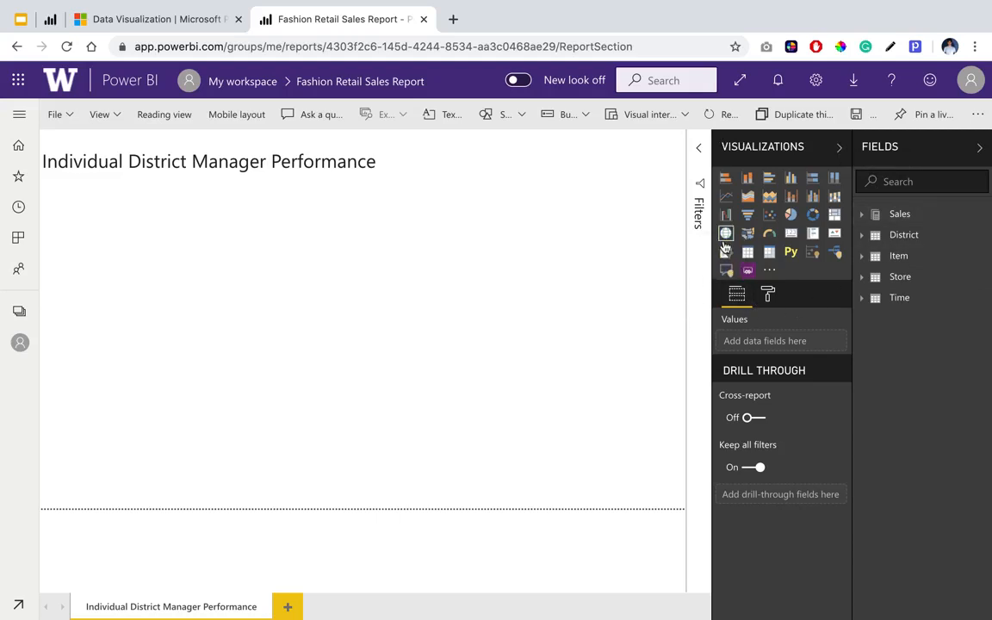
scroll(726, 248, "up", 5)
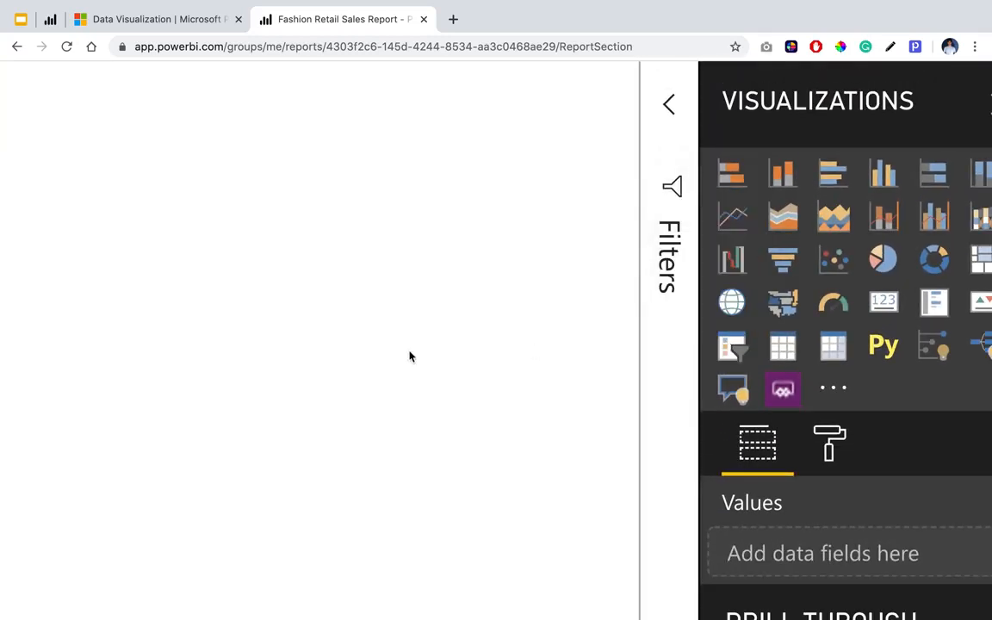
left_click(731, 347)
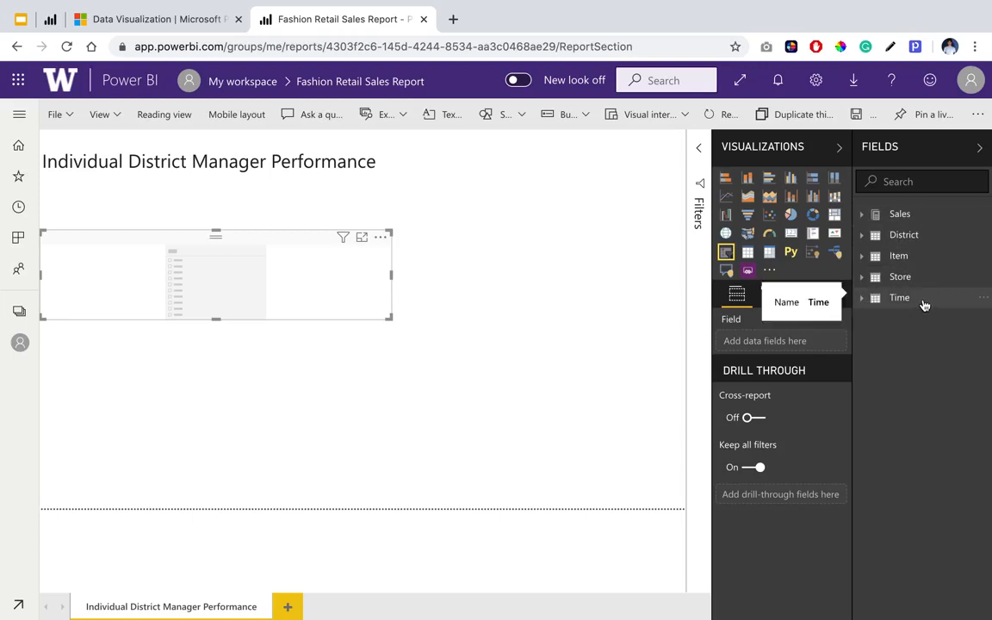
left_click(862, 236)
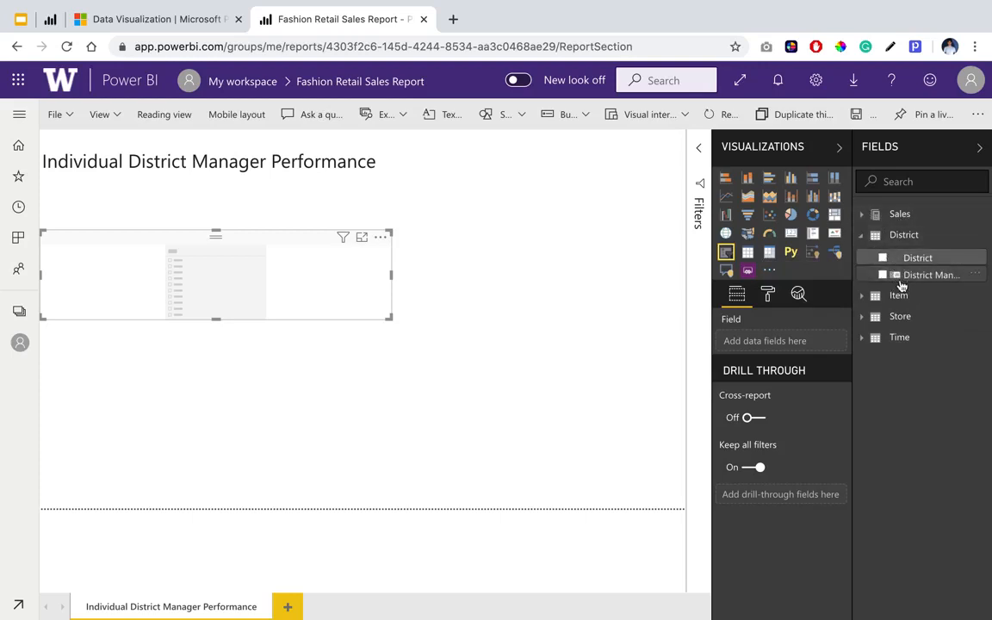
left_click_drag(853, 282, 838, 282)
left_click_drag(904, 281, 920, 278)
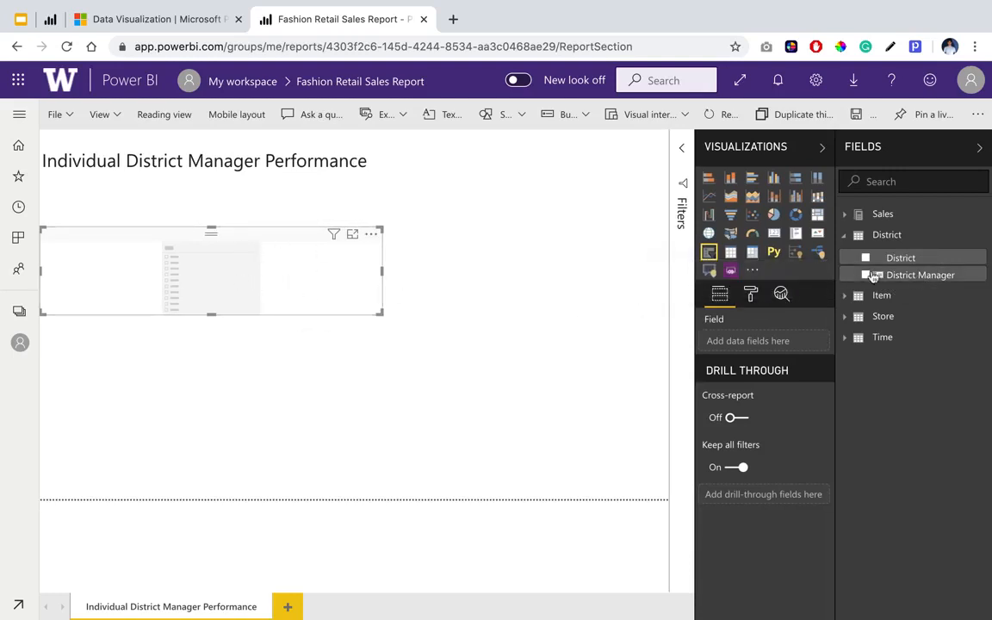
left_click_drag(935, 277, 801, 344)
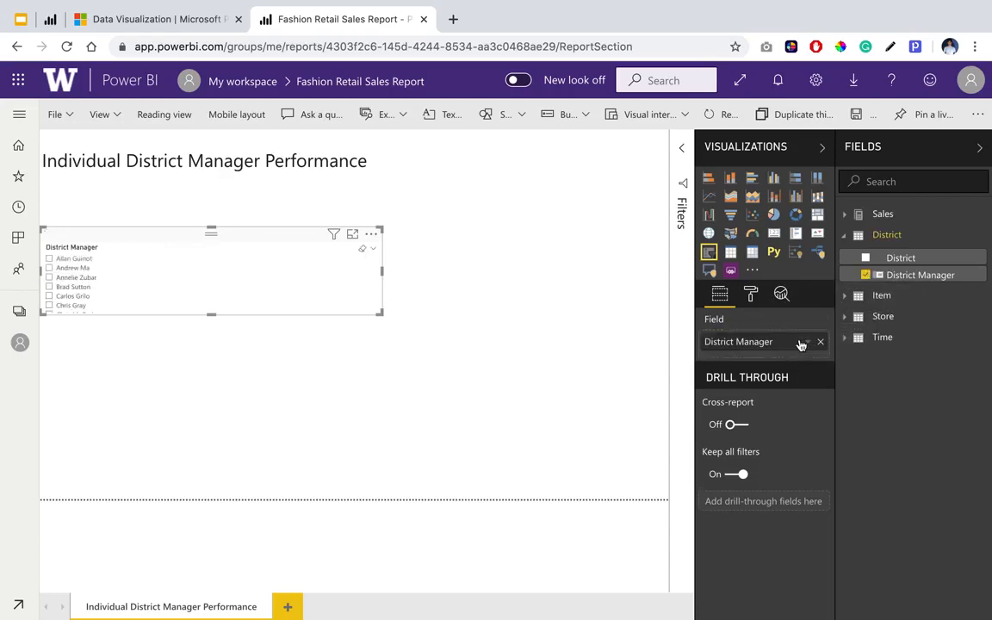
Look through the slicer's list, remove the District Manager field from the slicer, and add it again.
scroll(84, 293, "down", 2)
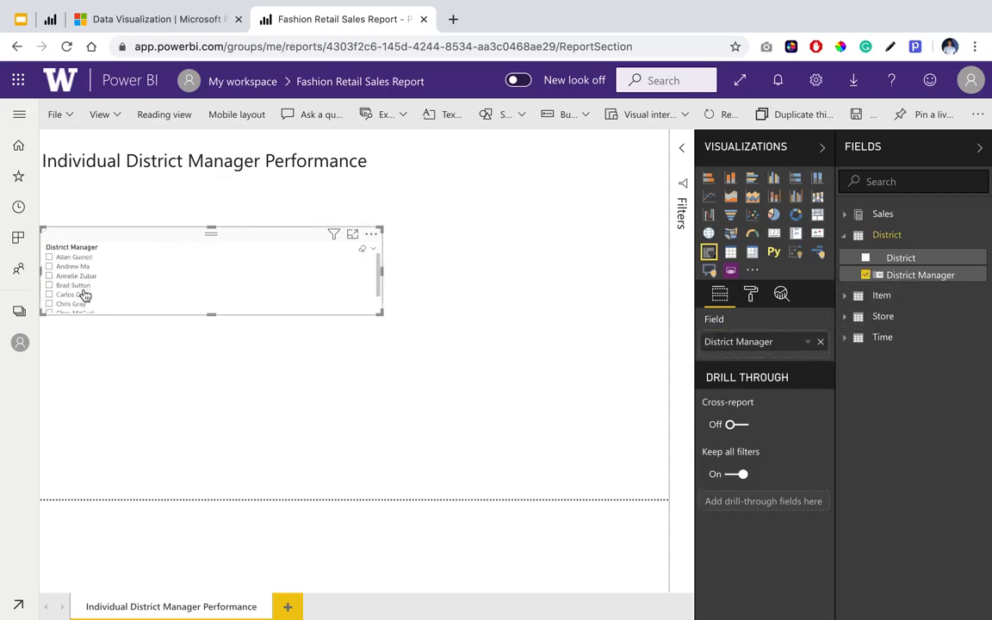
scroll(84, 293, "up", 2)
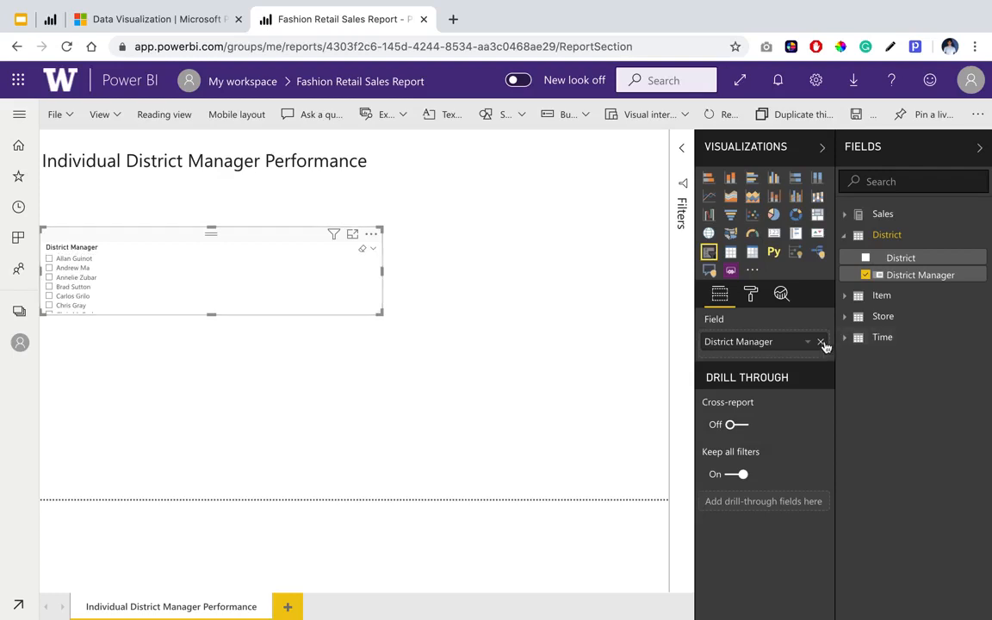
left_click(821, 343)
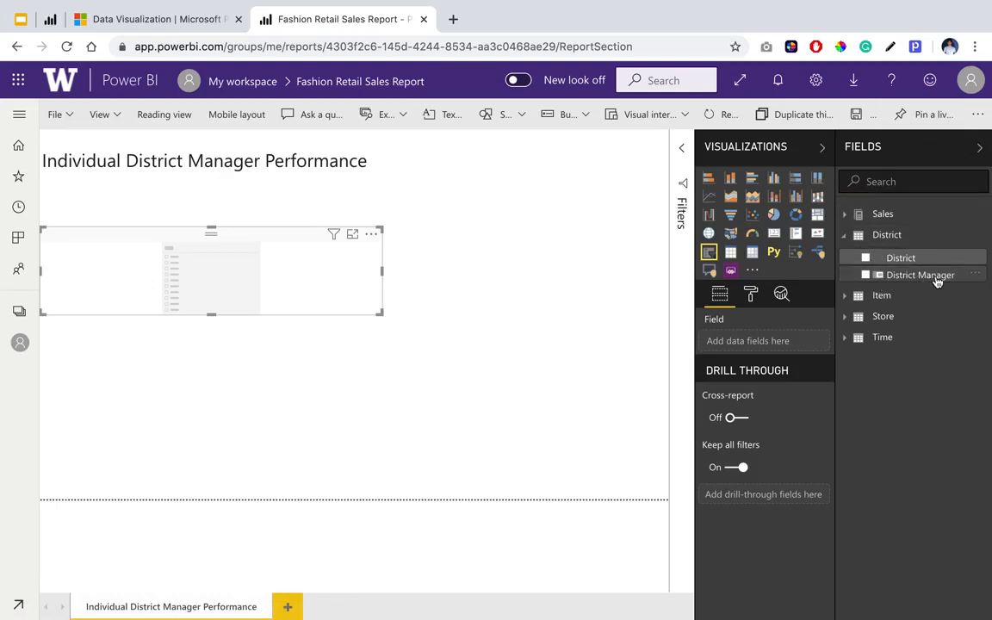
left_click_drag(914, 282, 782, 348)
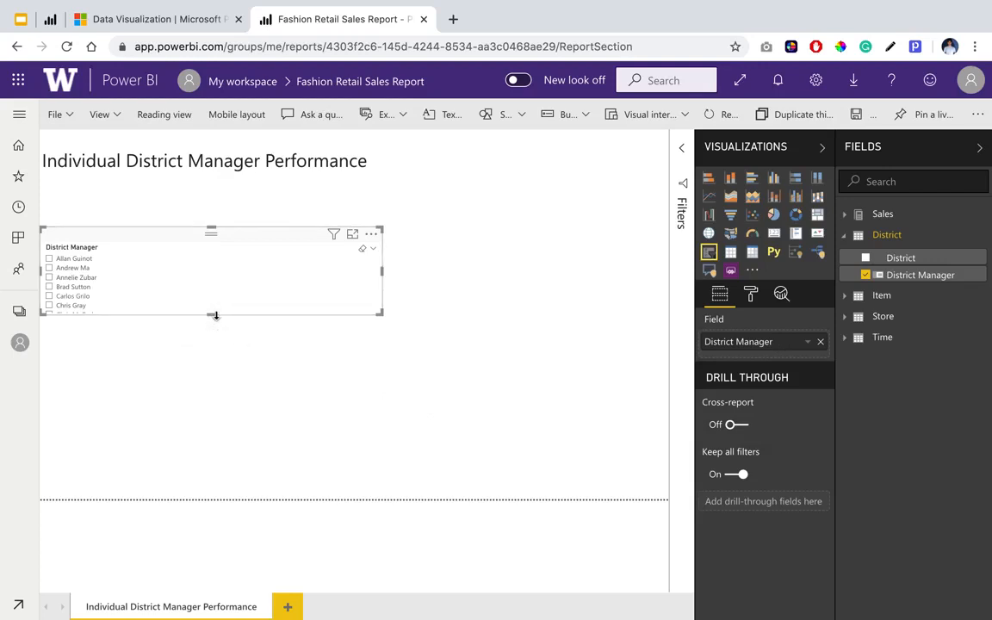
Make the slicer taller to fit all the manager names and try the Dropdown slicer type.
left_click_drag(215, 316, 204, 349)
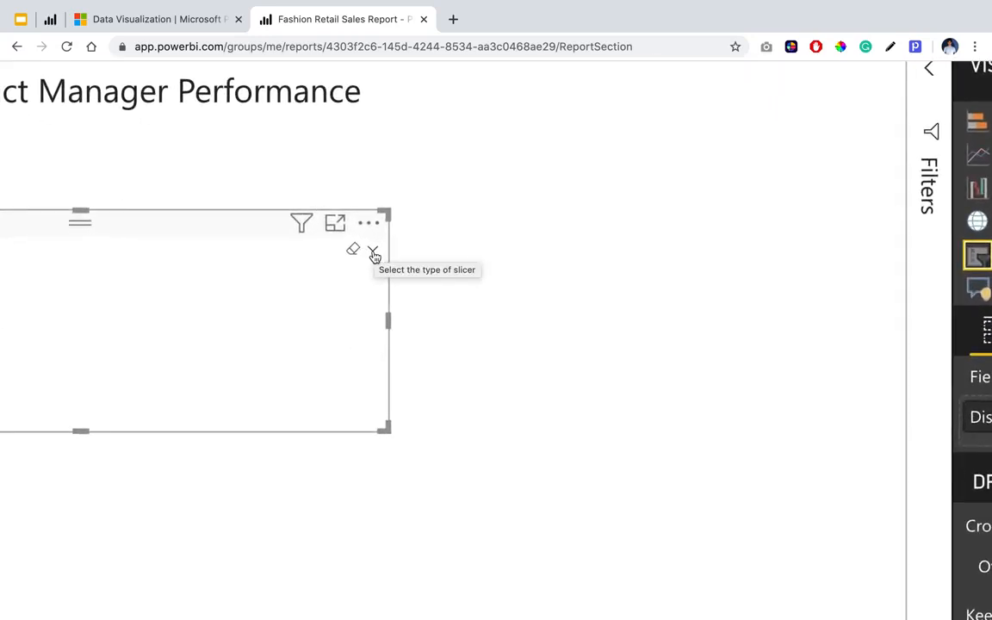
left_click(375, 251)
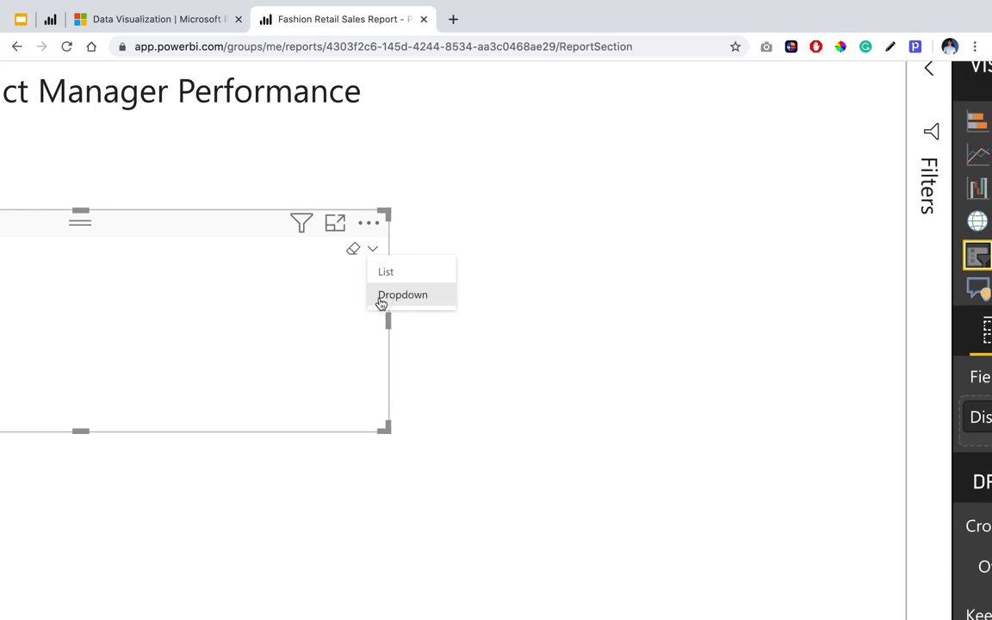
left_click(386, 298)
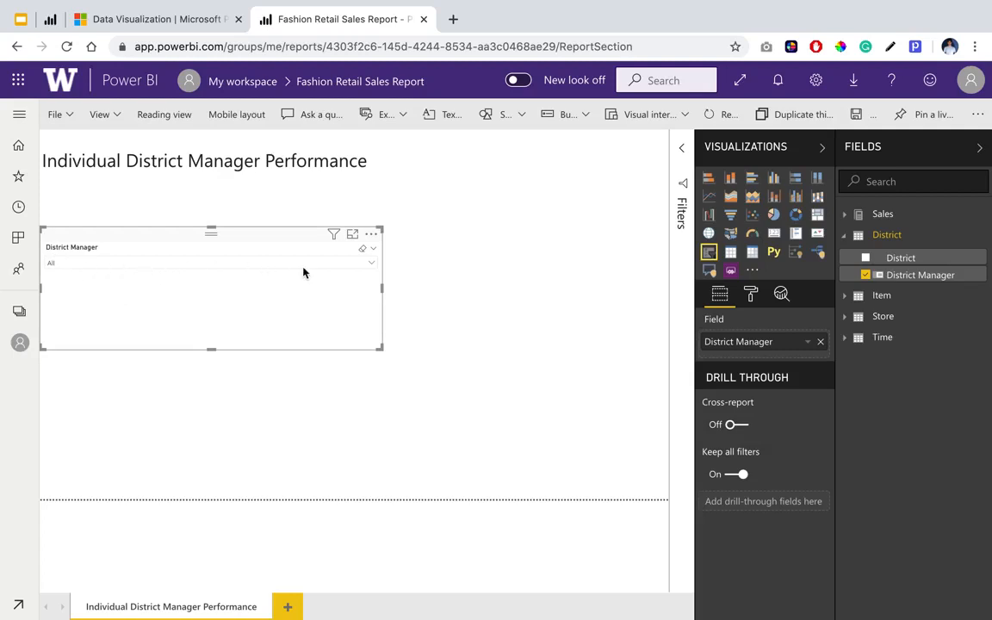
key("super+z")
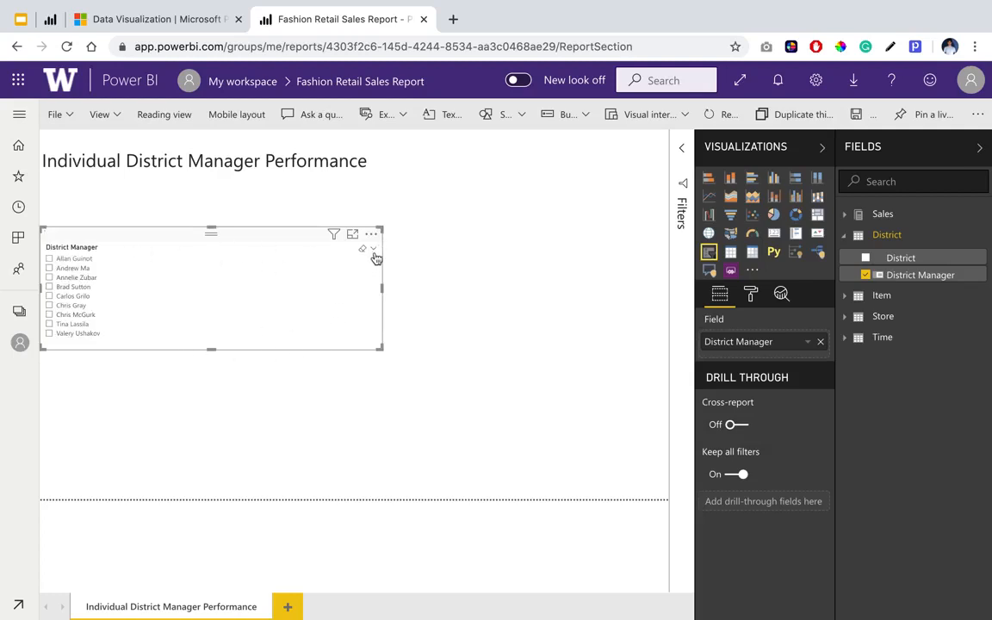
Change the District Manager slicer's type from List to Dropdown.
scroll(375, 257, "up", 5)
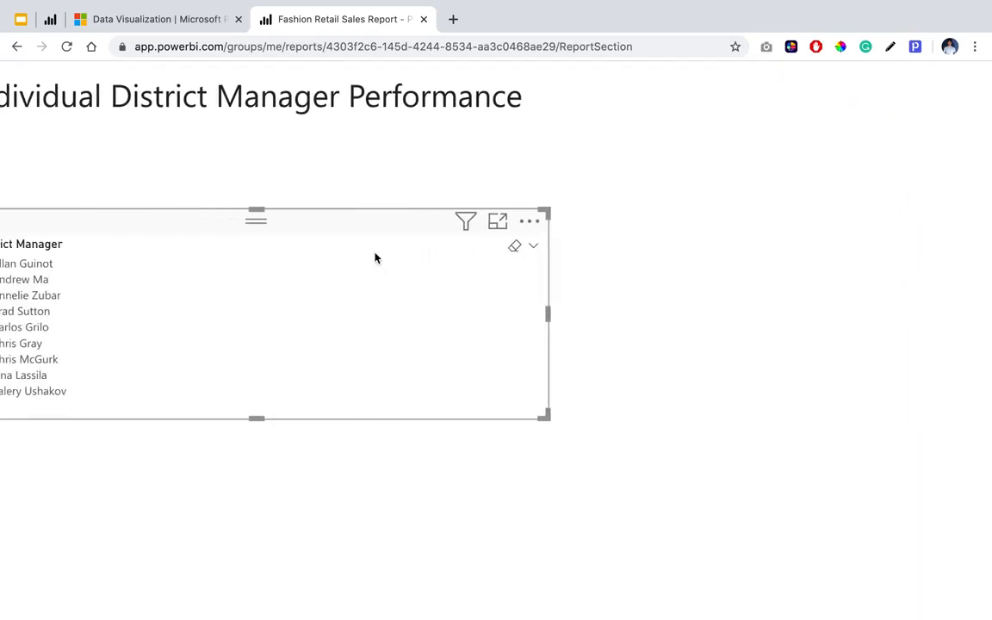
scroll(376, 258, "left", 2)
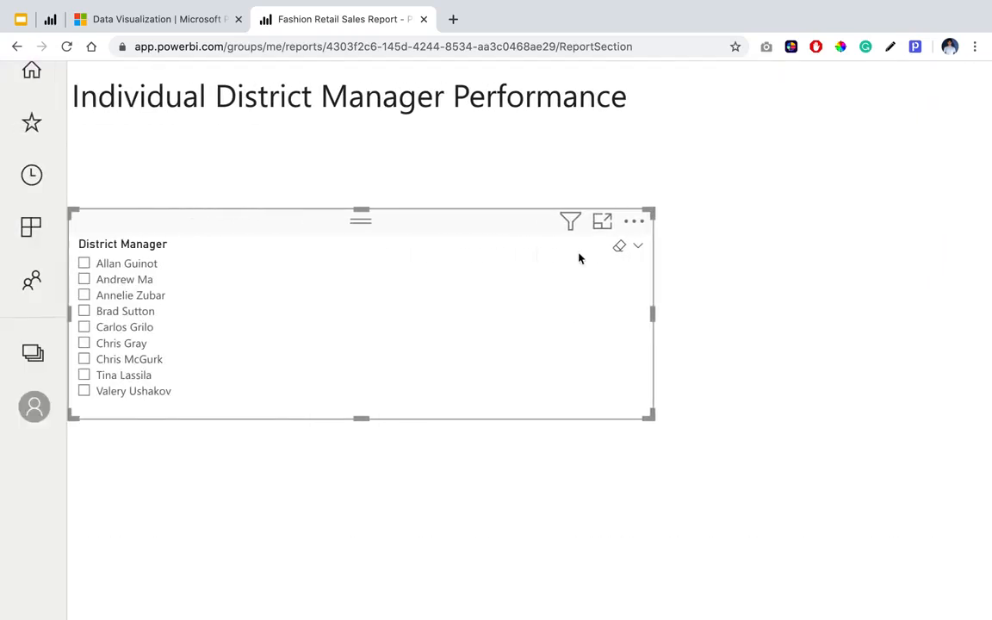
left_click(639, 247)
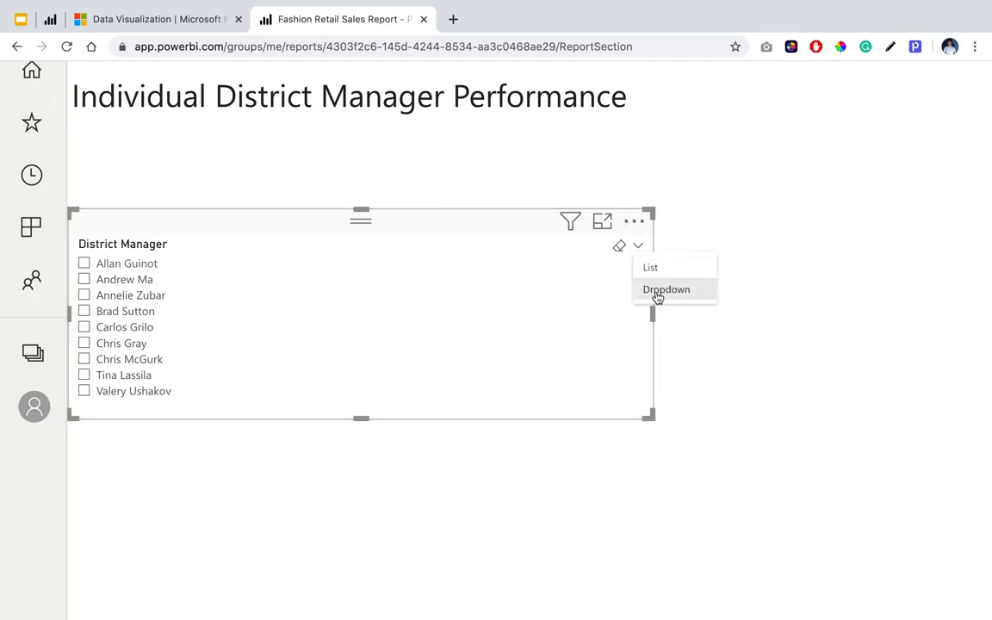
left_click(657, 293)
scroll(656, 296, "down", 5)
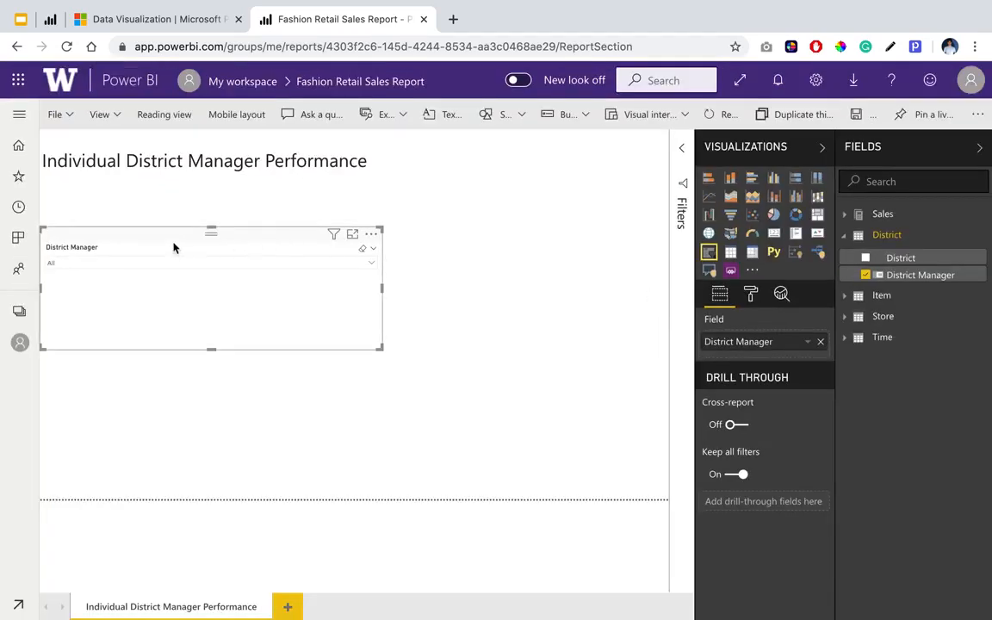
Move the District Manager slicer directly below the title, shrink it to under half the title's width, and check its dropdown list.
left_click_drag(142, 242, 133, 204)
left_click_drag(211, 308, 210, 246)
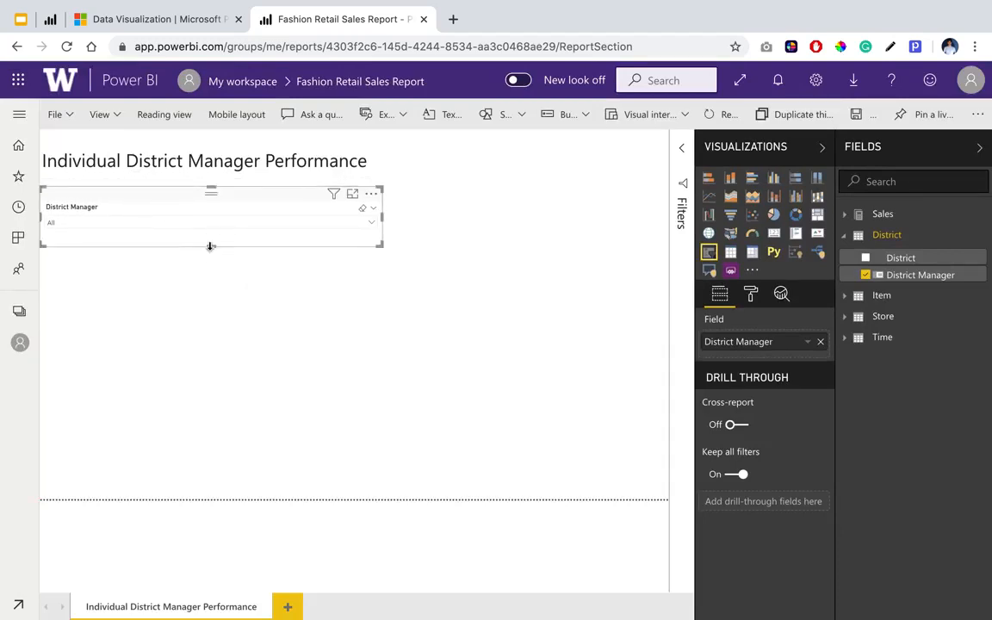
left_click(383, 219)
left_click(379, 221)
left_click_drag(379, 221, 200, 216)
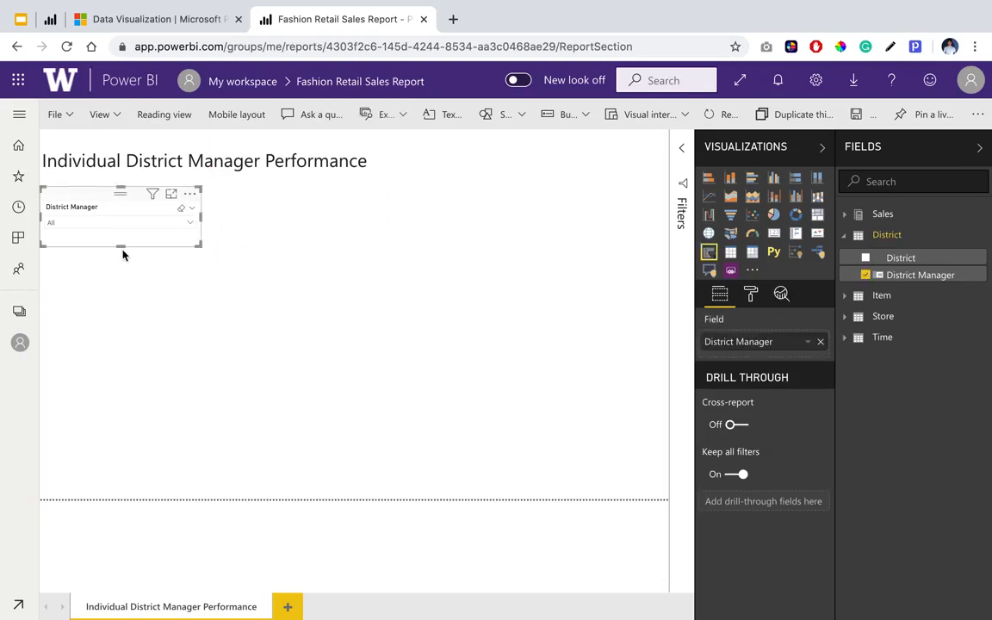
left_click_drag(121, 245, 121, 225)
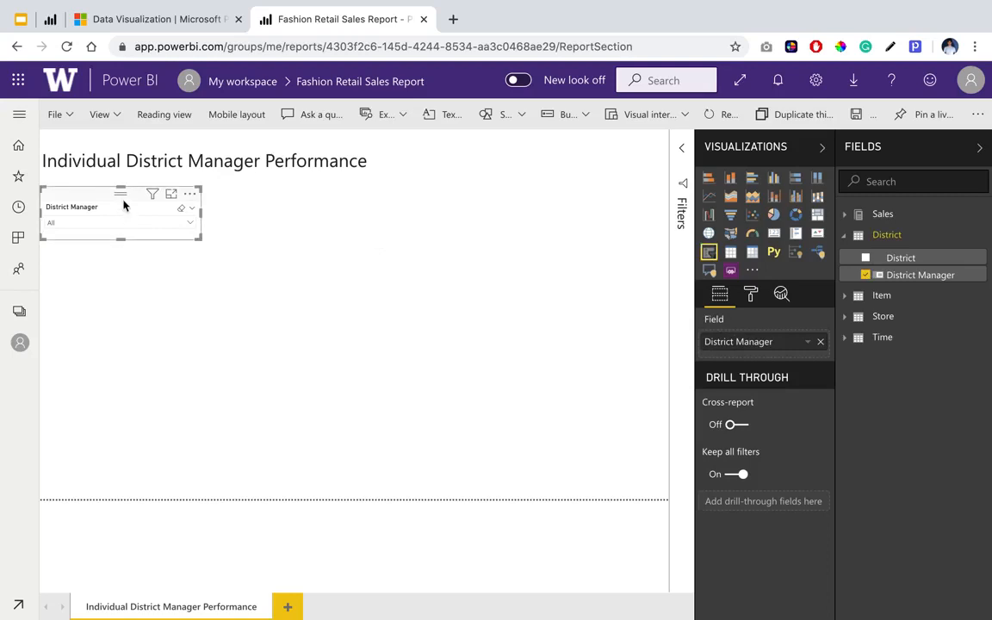
left_click_drag(200, 214, 183, 213)
left_click(159, 226)
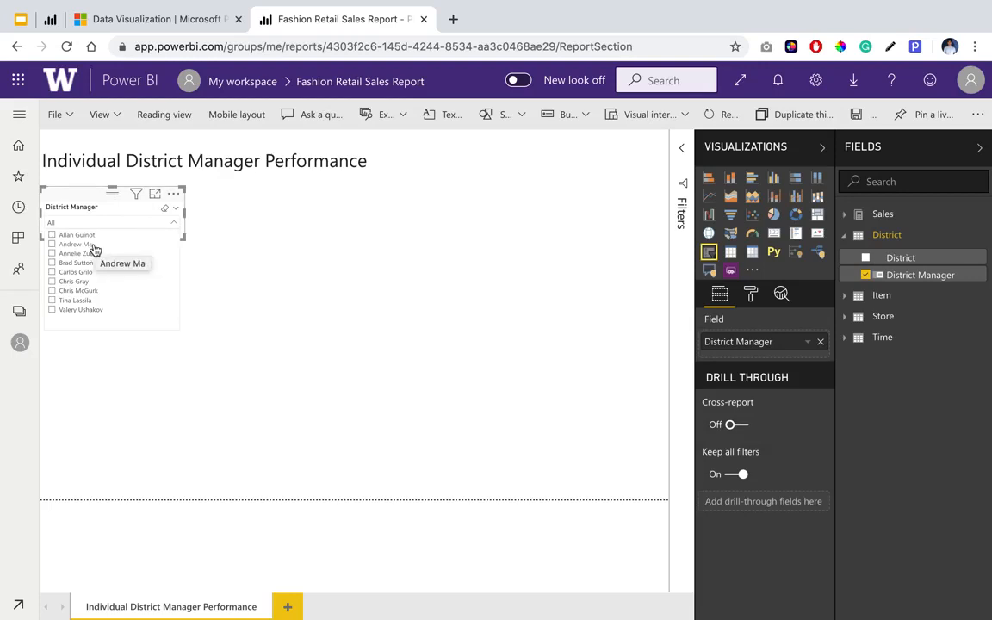
left_click(81, 200)
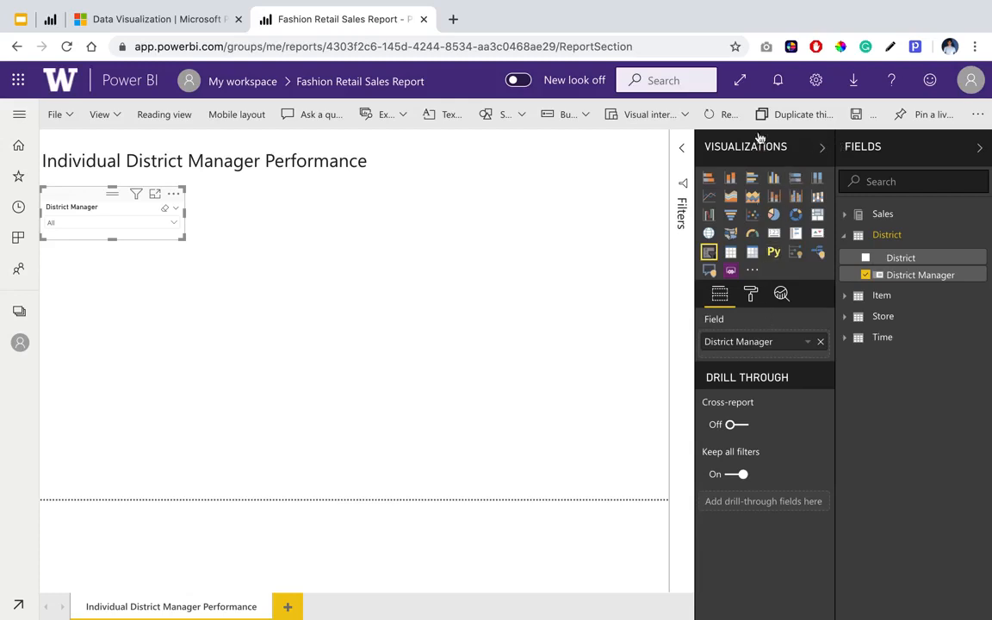
Turn on Single select in the slicer's selection controls and check the list of managers.
left_click(754, 297)
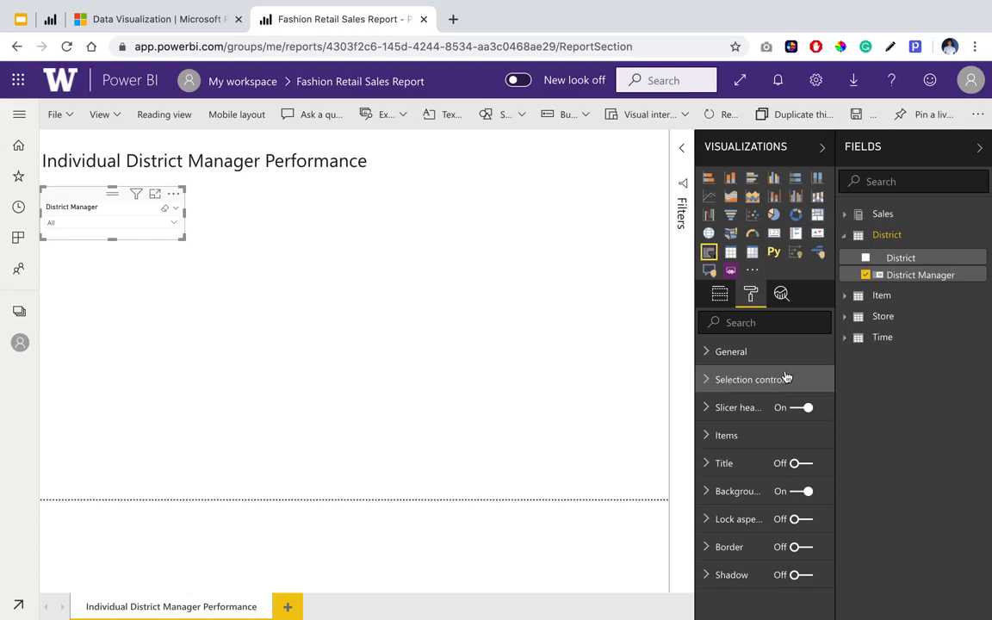
left_click(749, 382)
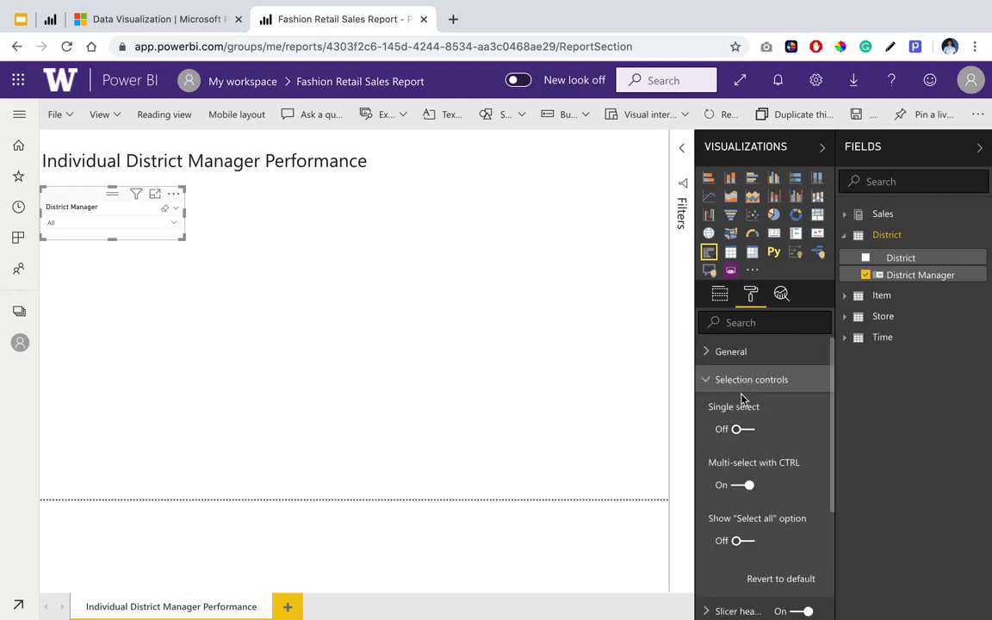
scroll(750, 417, "down", 1)
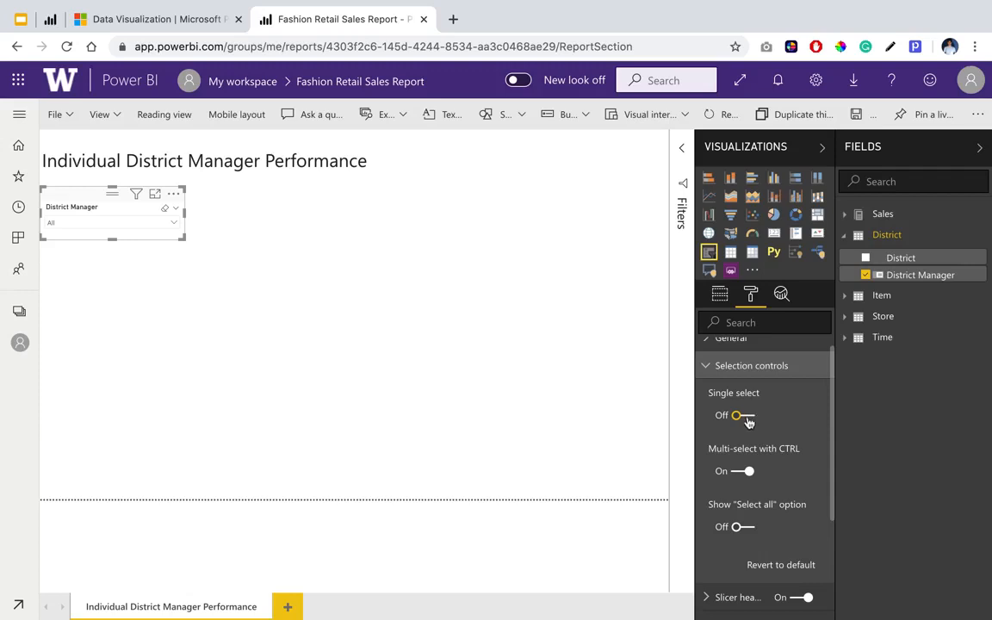
left_click(746, 416)
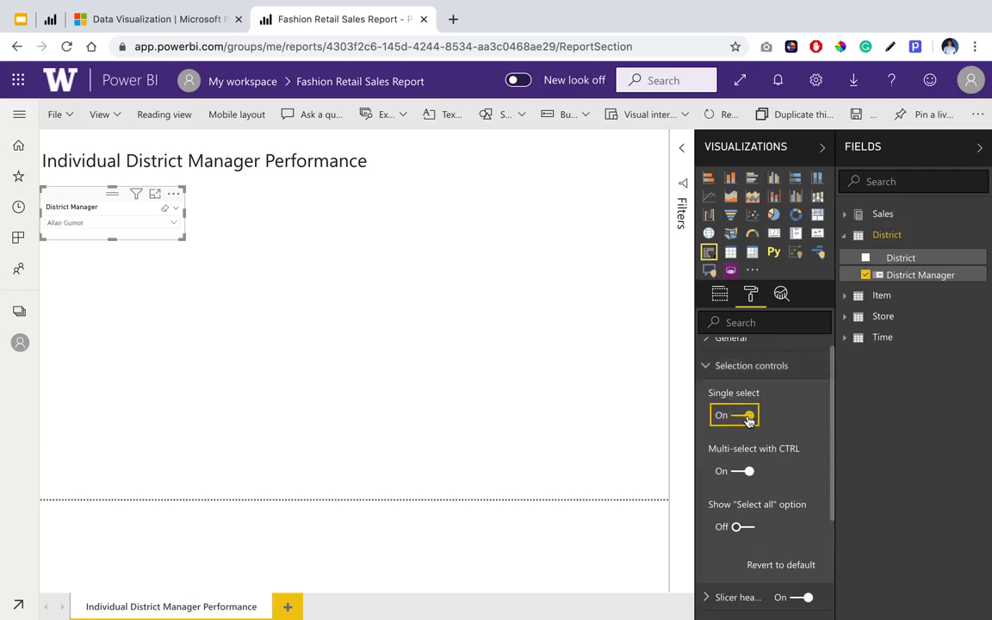
left_click(103, 221)
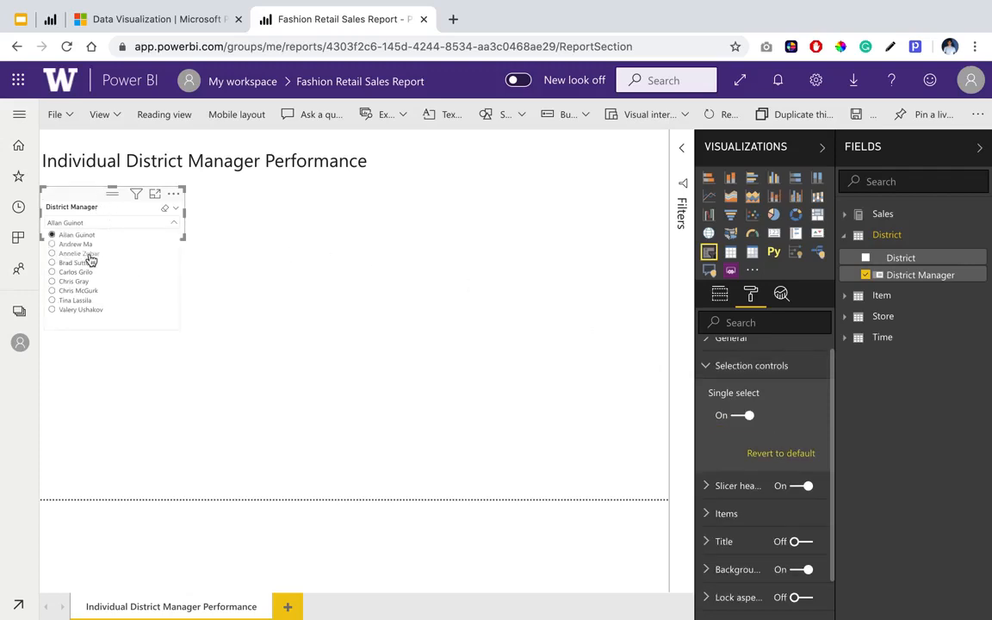
left_click(752, 369)
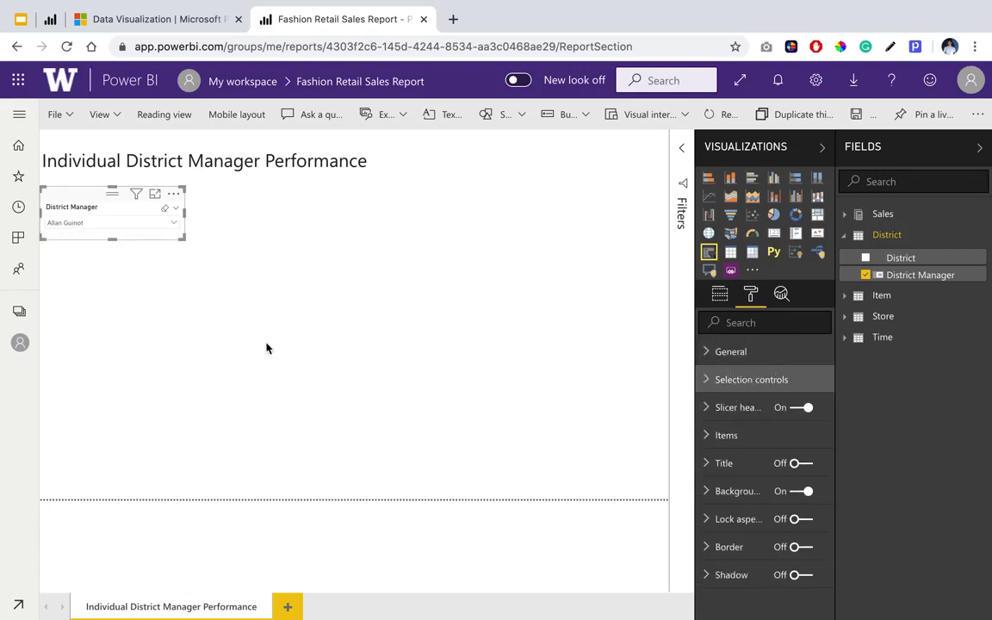
Insert a line chart below the District Manager slicer and enlarge it to slightly wider than the title, reaching the page's lower edge.
left_click(274, 280)
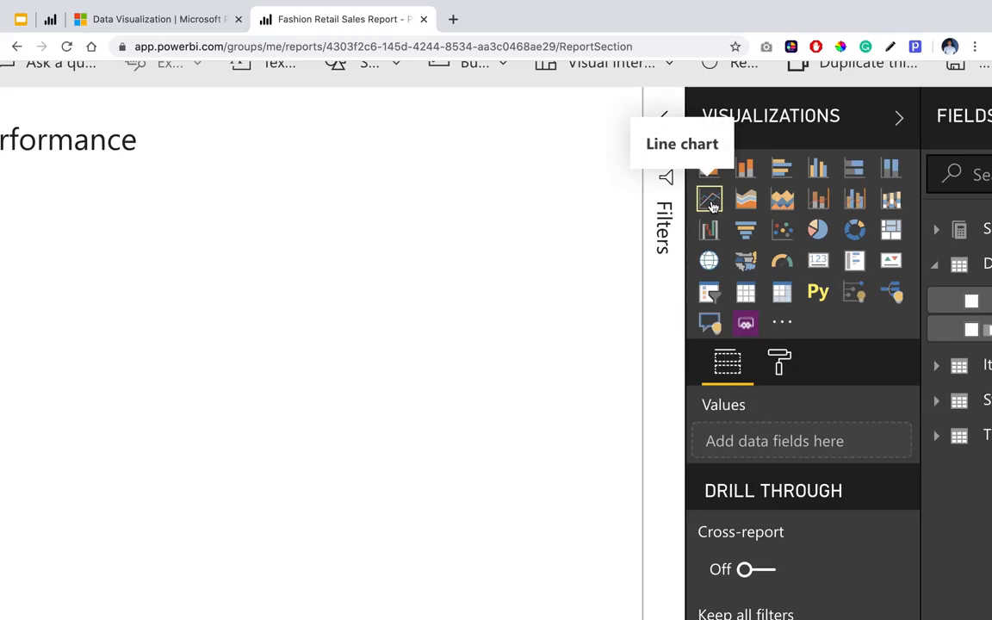
left_click(710, 200)
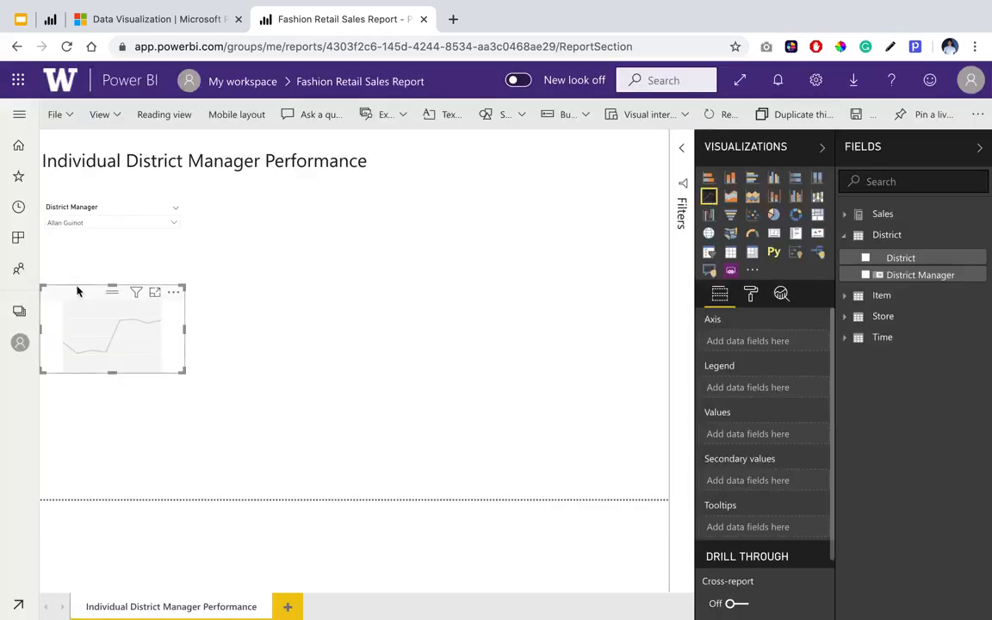
left_click_drag(80, 293, 76, 264)
left_click_drag(184, 341, 350, 516)
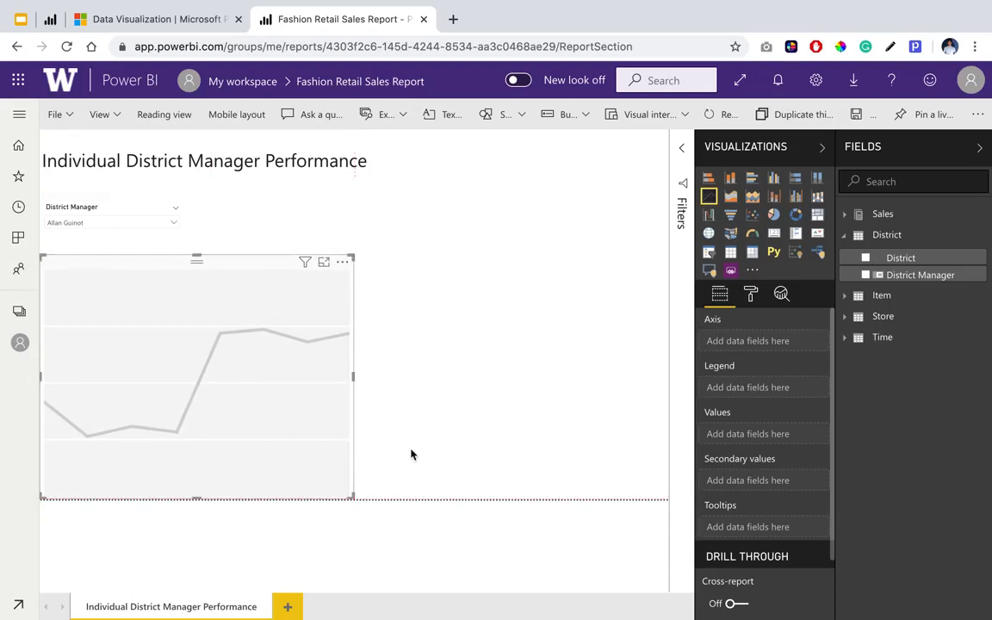
left_click_drag(353, 376, 382, 386)
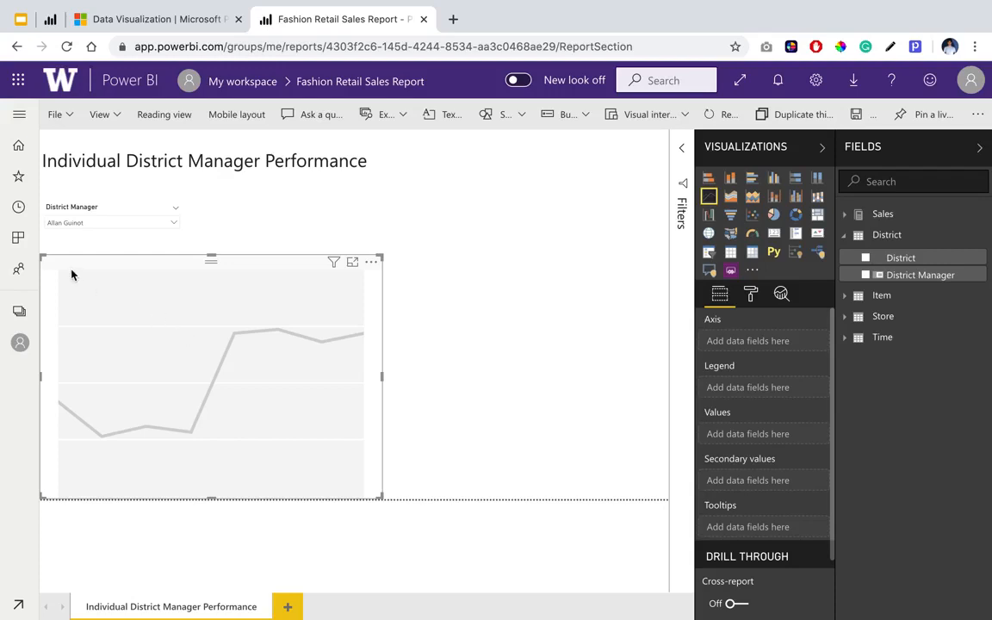
left_click_drag(210, 256, 211, 265)
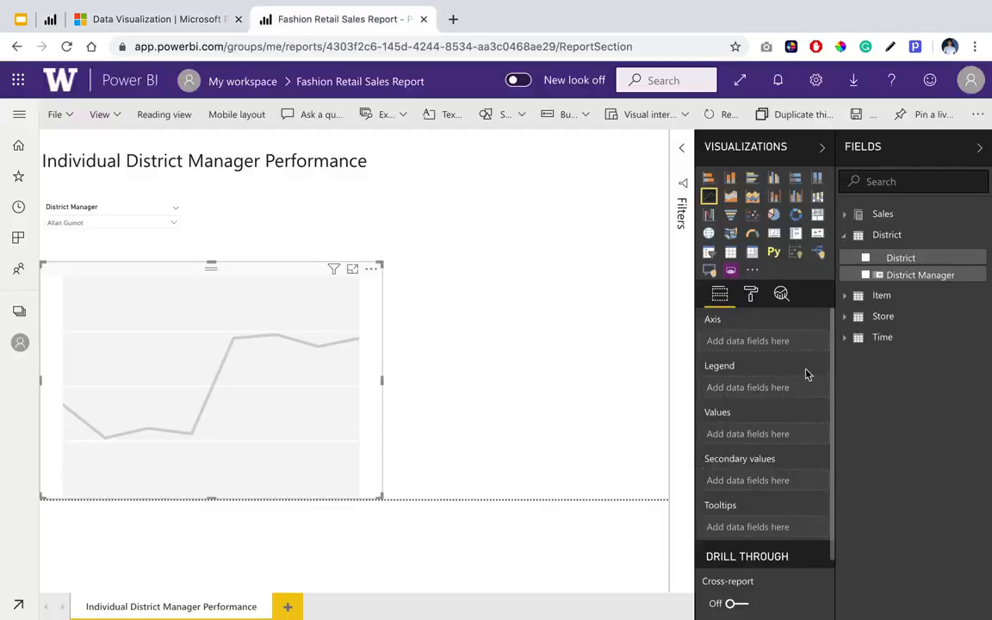
Put the Time table's Date field on the line chart's axis and use plain Date instead of Date Hierarchy.
left_click(846, 342)
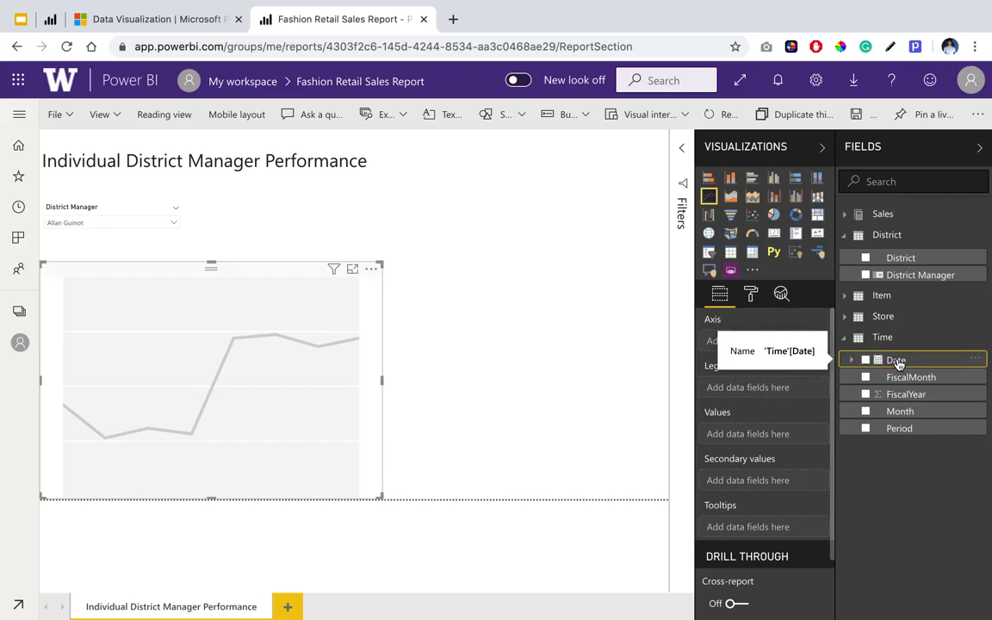
left_click_drag(918, 365, 769, 344)
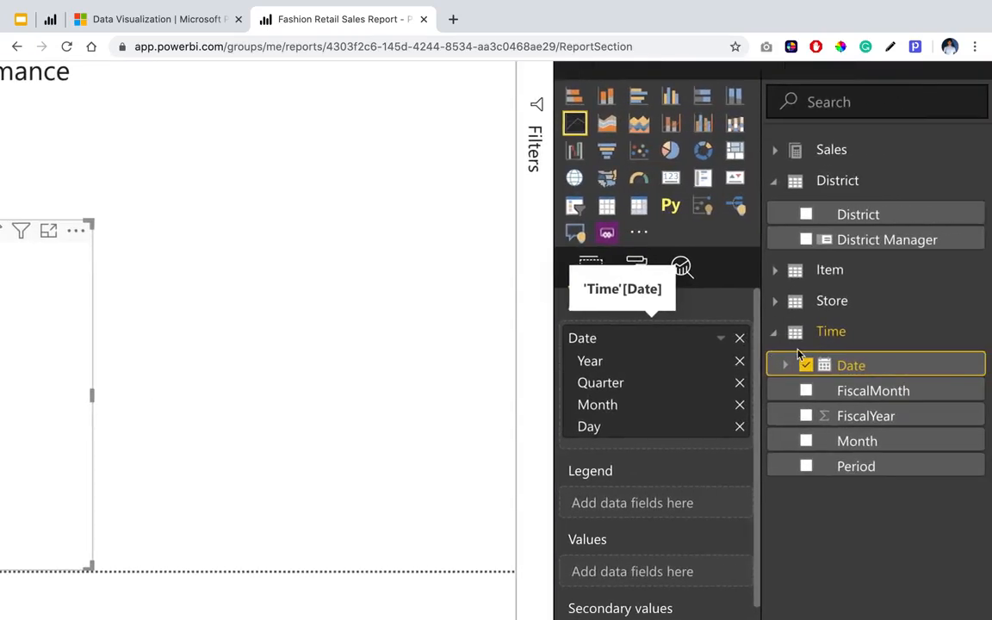
left_click(721, 341)
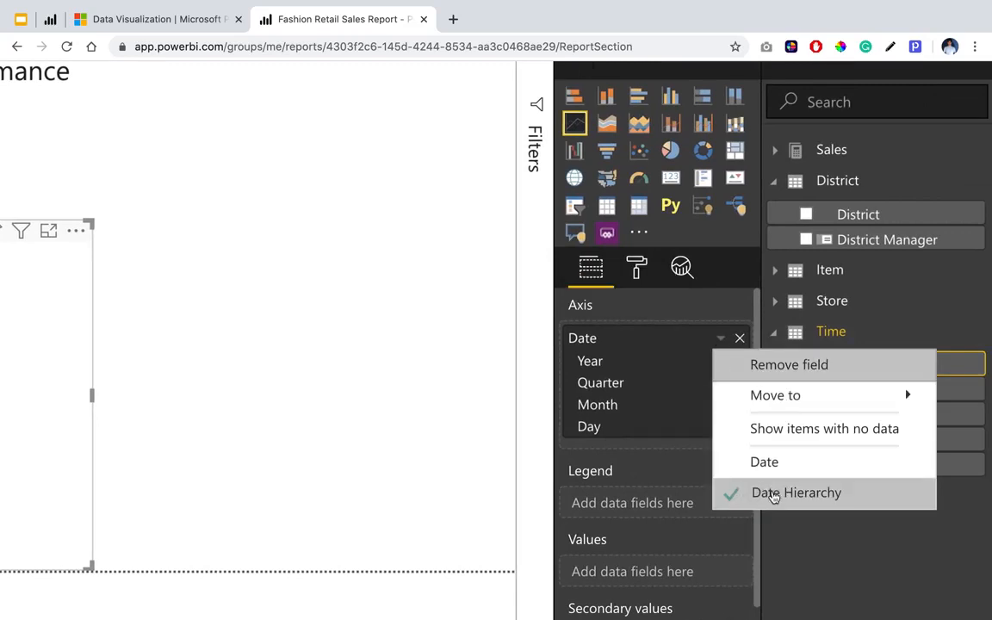
left_click(764, 461)
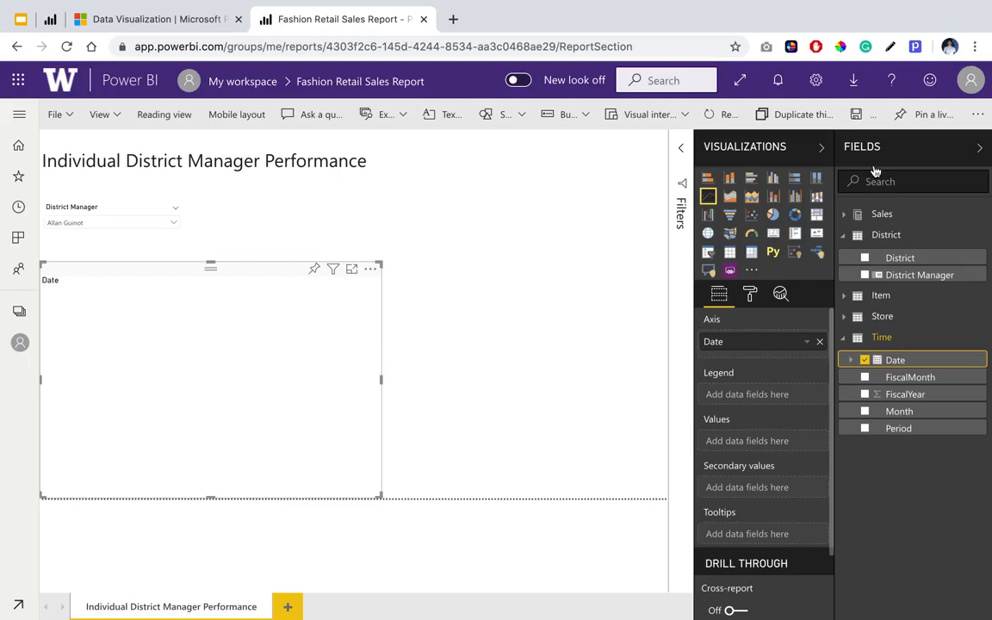
Widen the Fields pane and add the Value field of This Year Sales from the Sales table to the line chart's values.
left_click(845, 215)
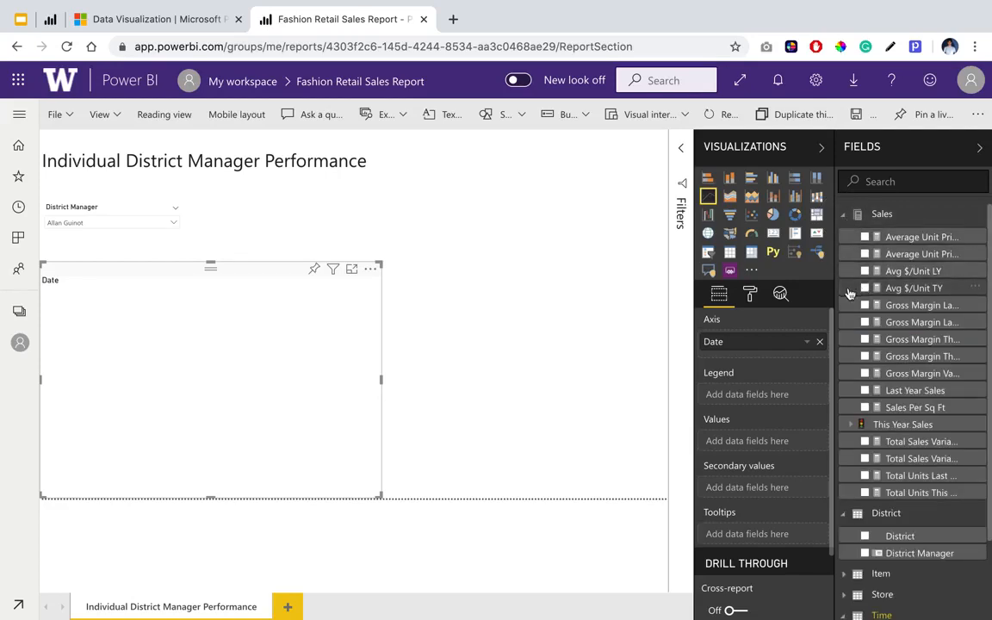
left_click_drag(836, 294, 799, 294)
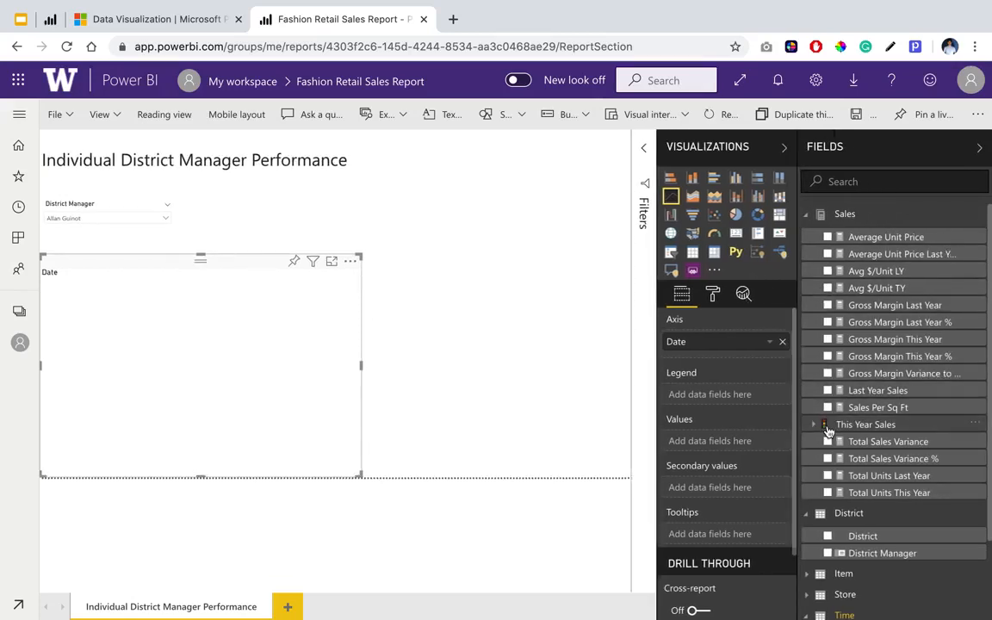
scroll(829, 432, "up", 2)
scroll(829, 431, "right", 1)
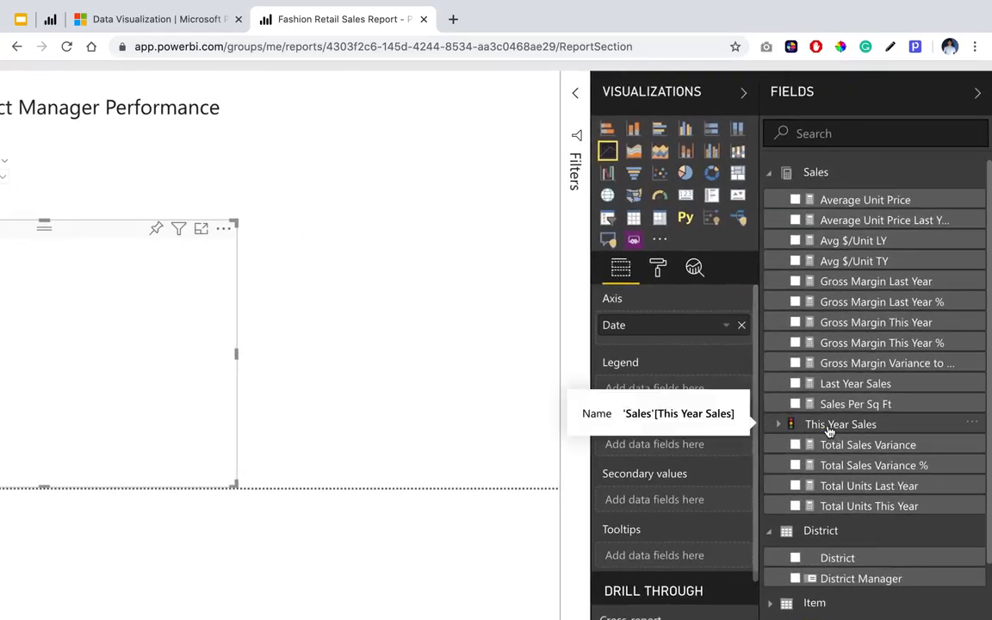
left_click(778, 426)
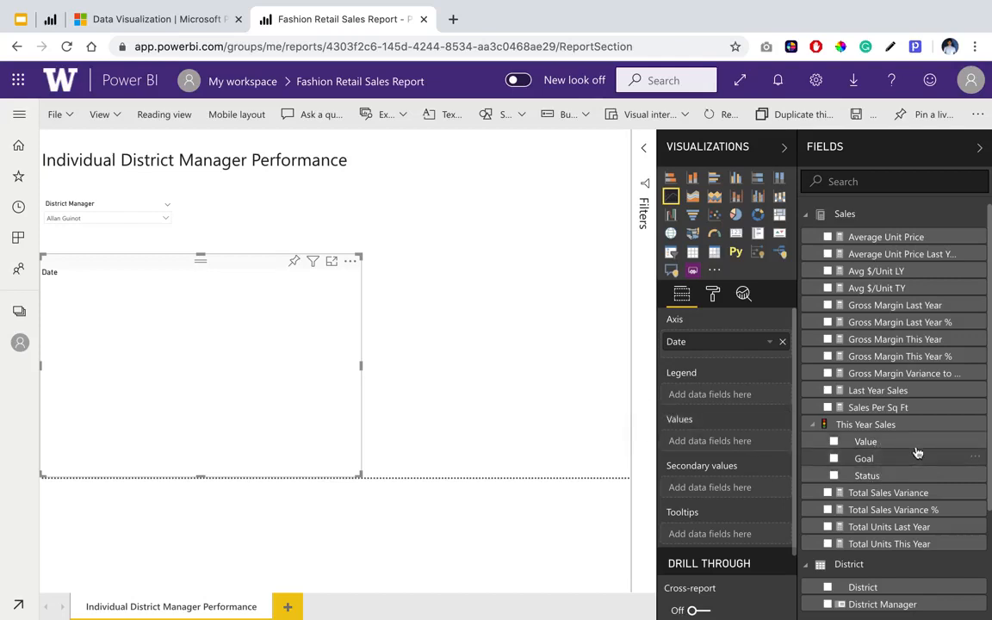
left_click_drag(920, 450, 764, 449)
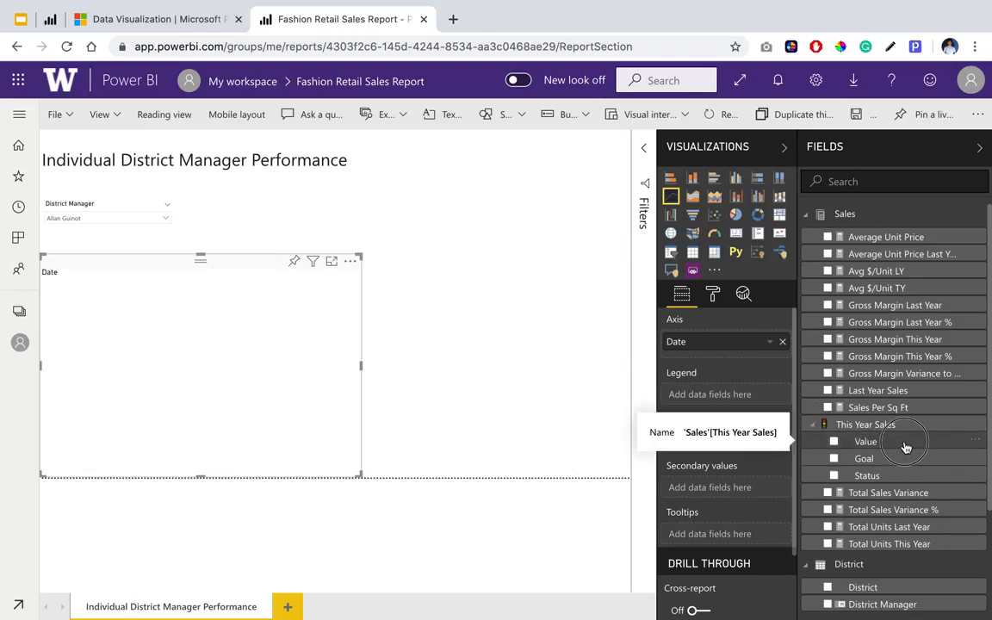
left_click_drag(907, 447, 766, 452)
left_click_drag(860, 446, 746, 437)
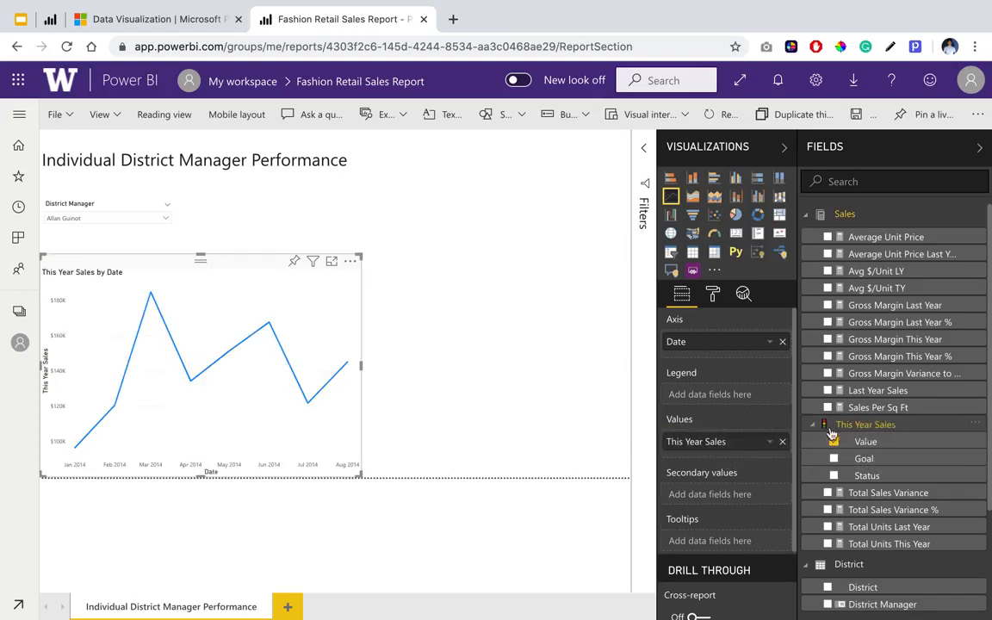
Remove This Year Sales from the line chart's values and add its Value field back again.
left_click(782, 442)
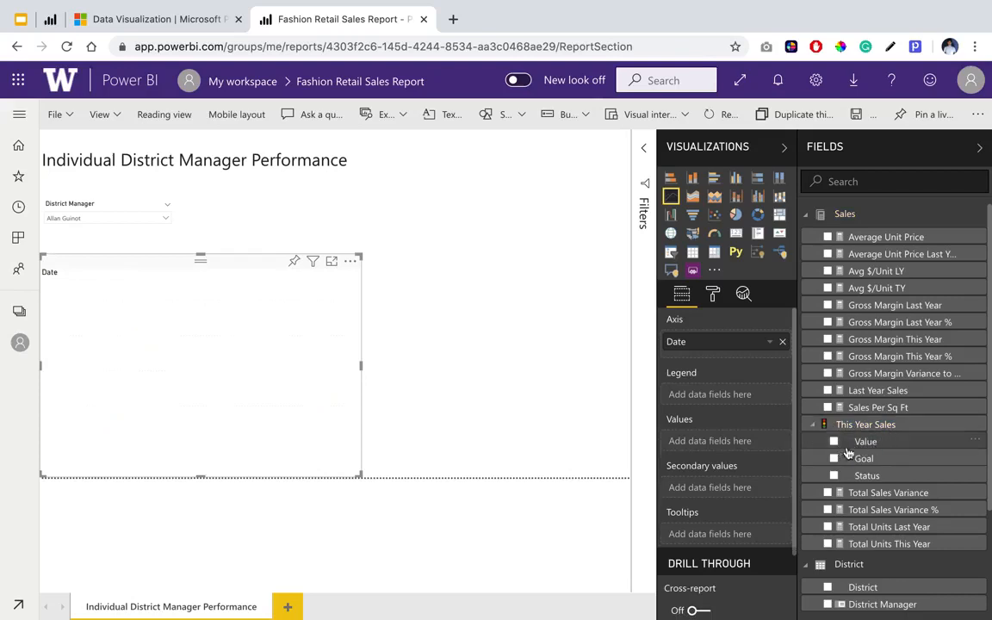
left_click_drag(864, 444, 738, 446)
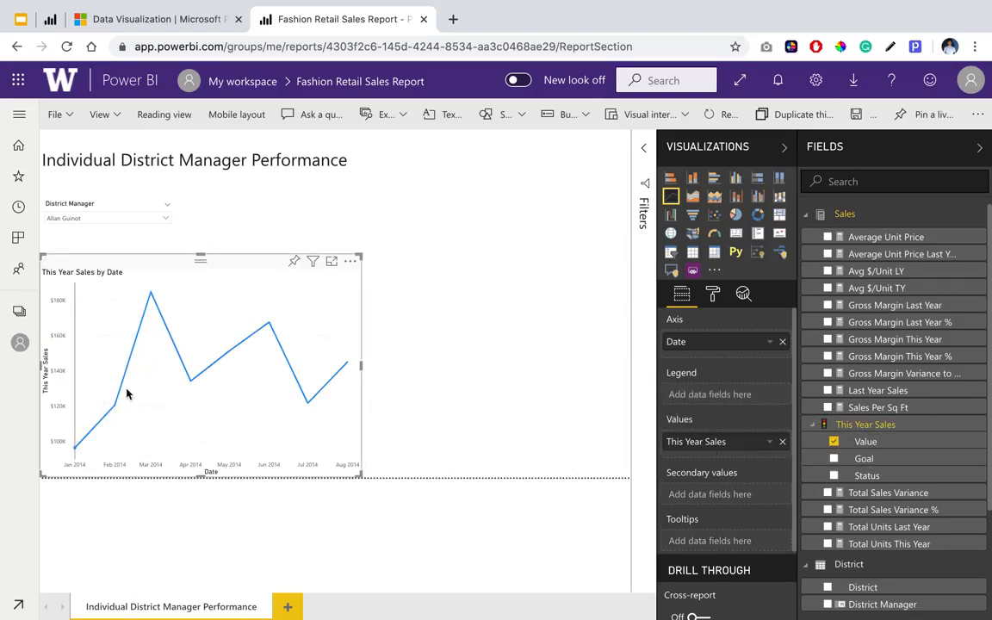
mouse_move(138, 424)
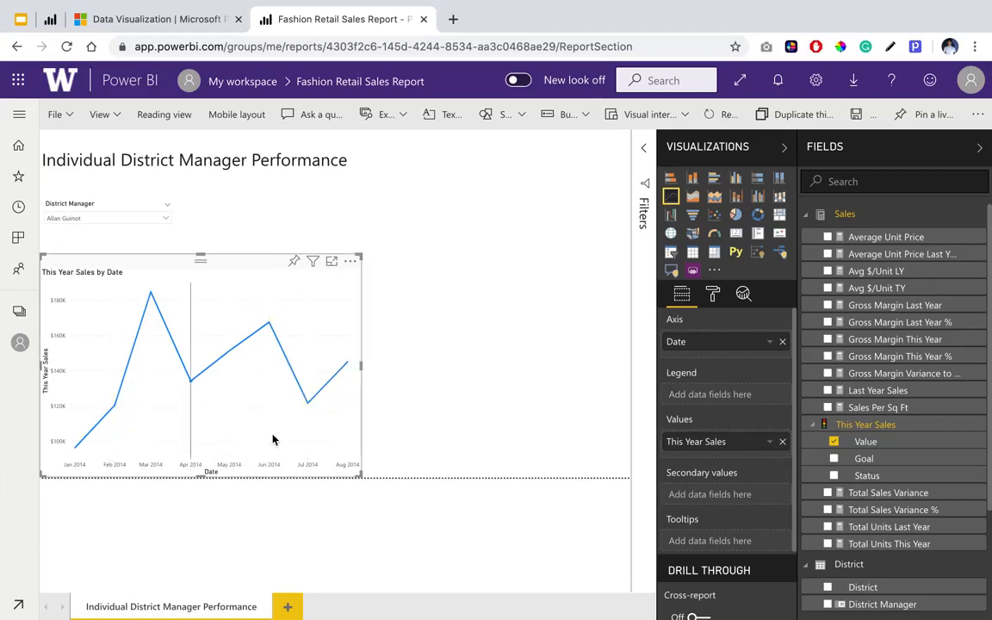
mouse_move(350, 421)
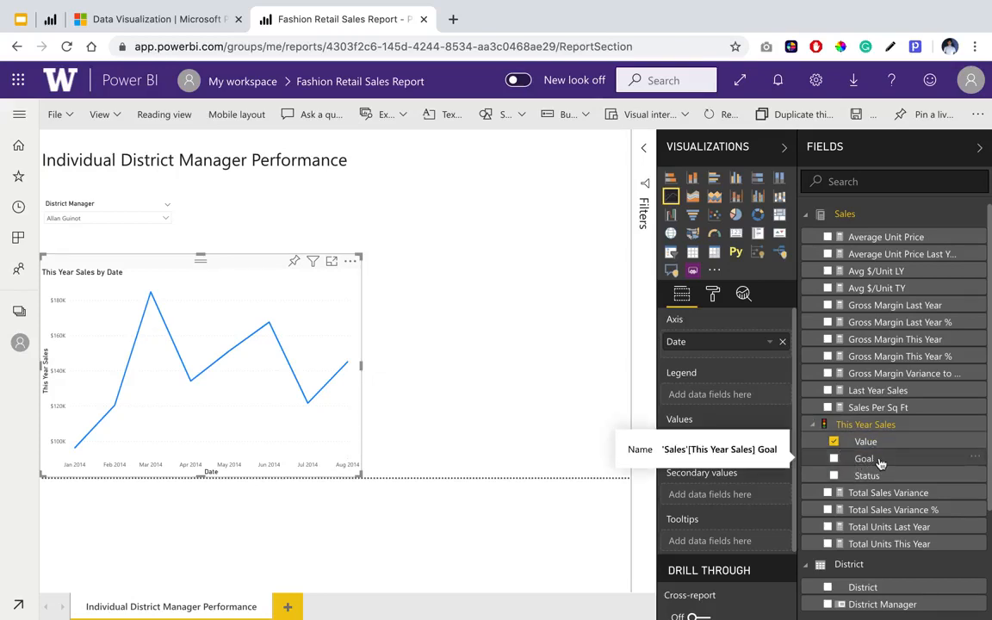
Add the Goal field of This Year Sales to the line chart's values as a second line and compare both lines.
left_click_drag(880, 464, 744, 459)
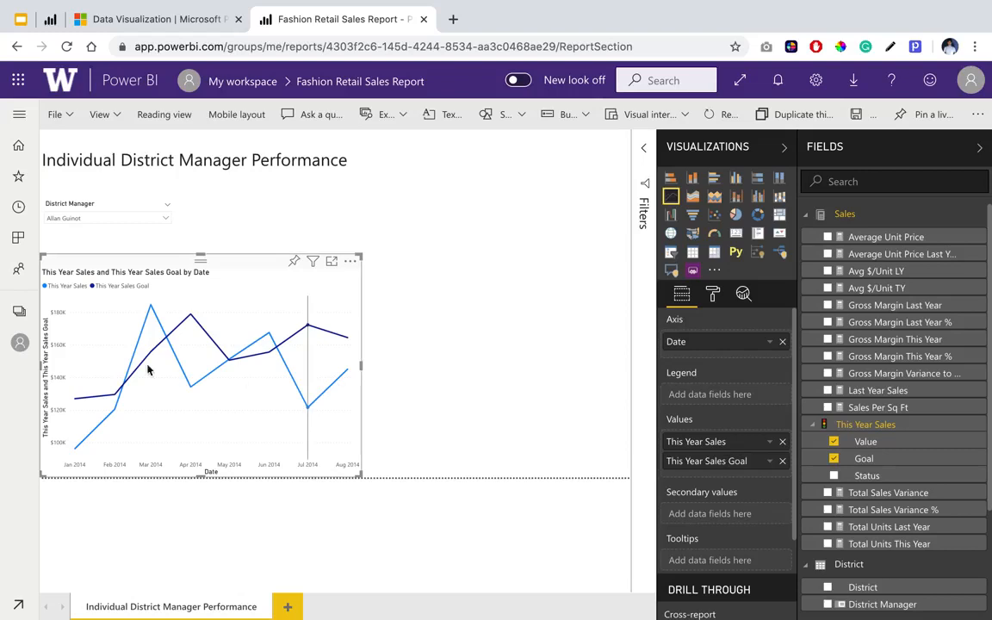
mouse_move(299, 371)
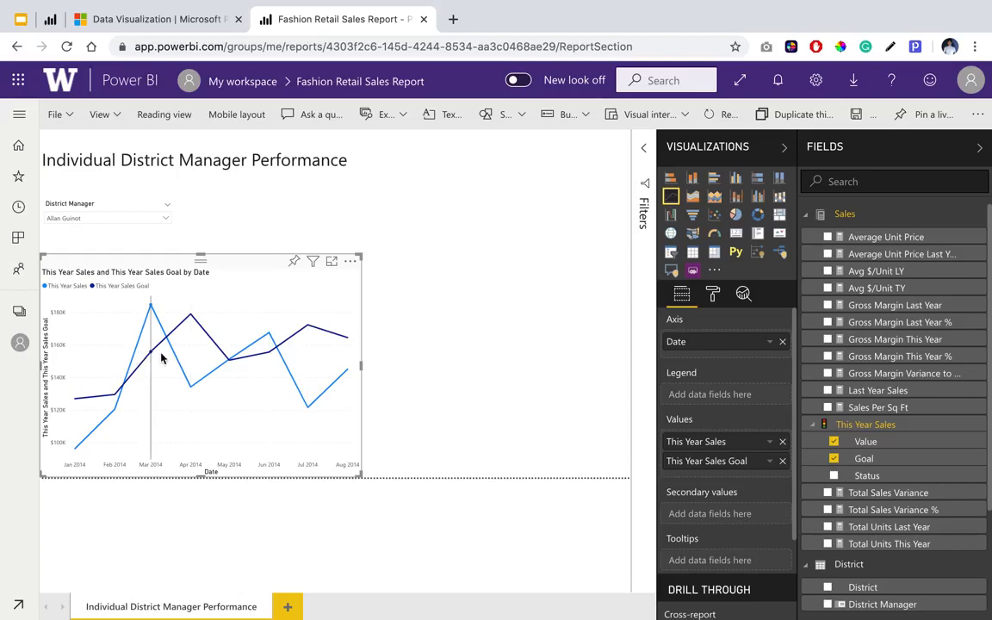
mouse_move(161, 358)
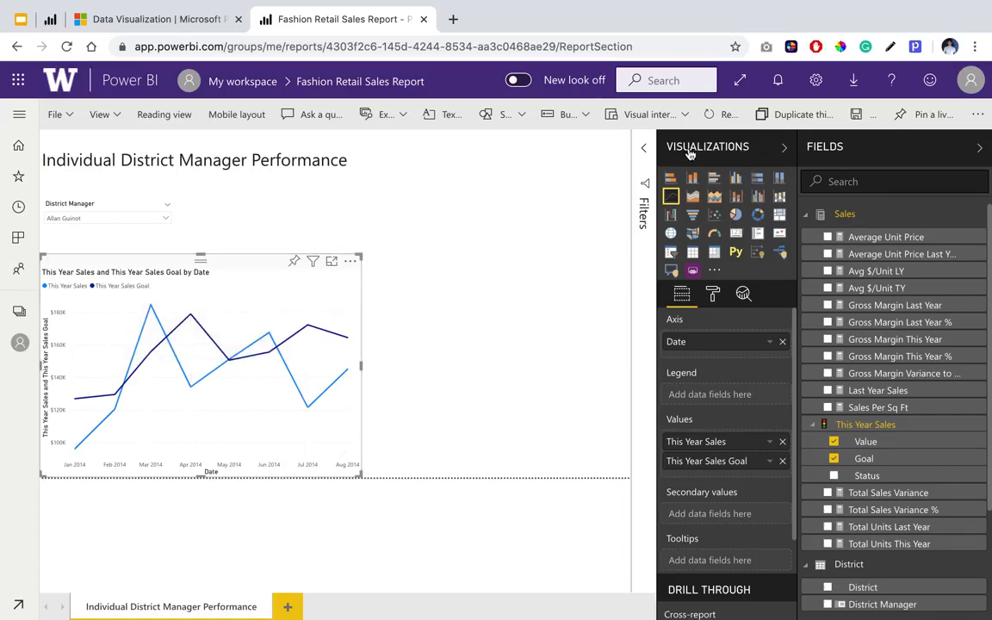
Change the This Year Sales Goal line's data color to the red theme color #D64550.
left_click(715, 301)
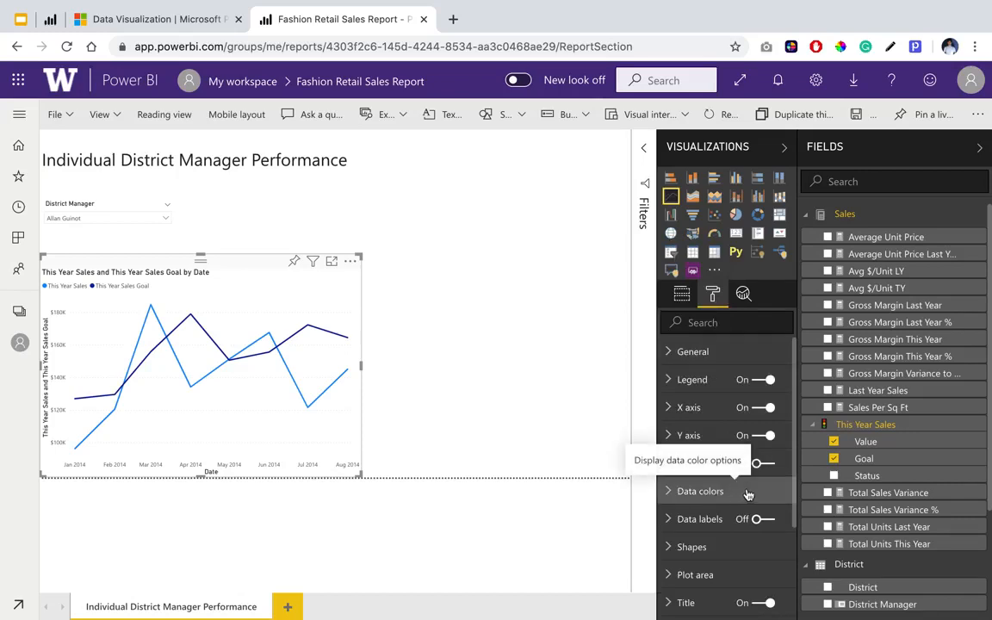
left_click(707, 491)
scroll(726, 554, "down", 2)
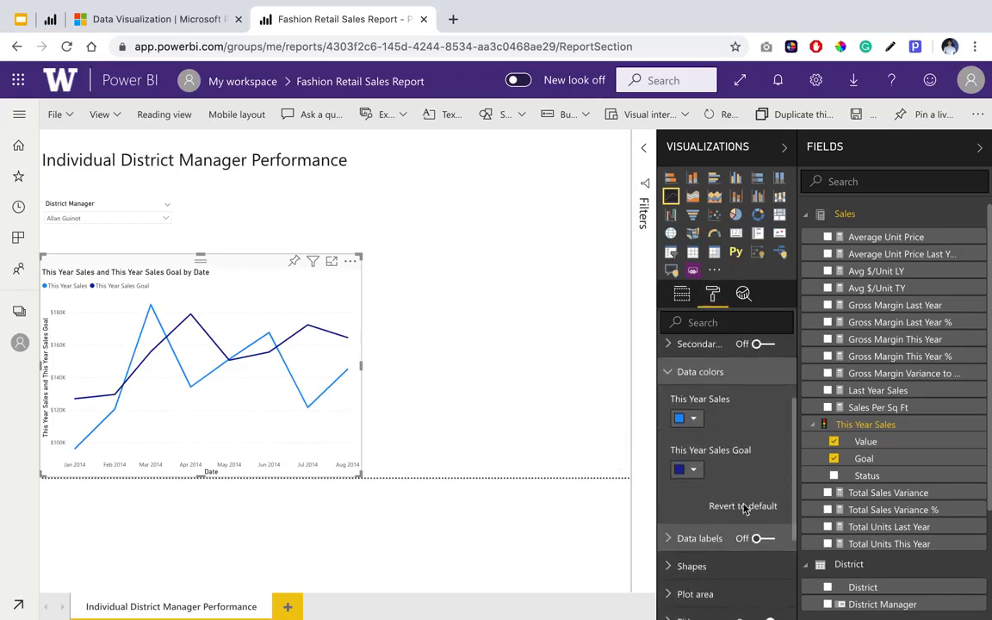
left_click(696, 472)
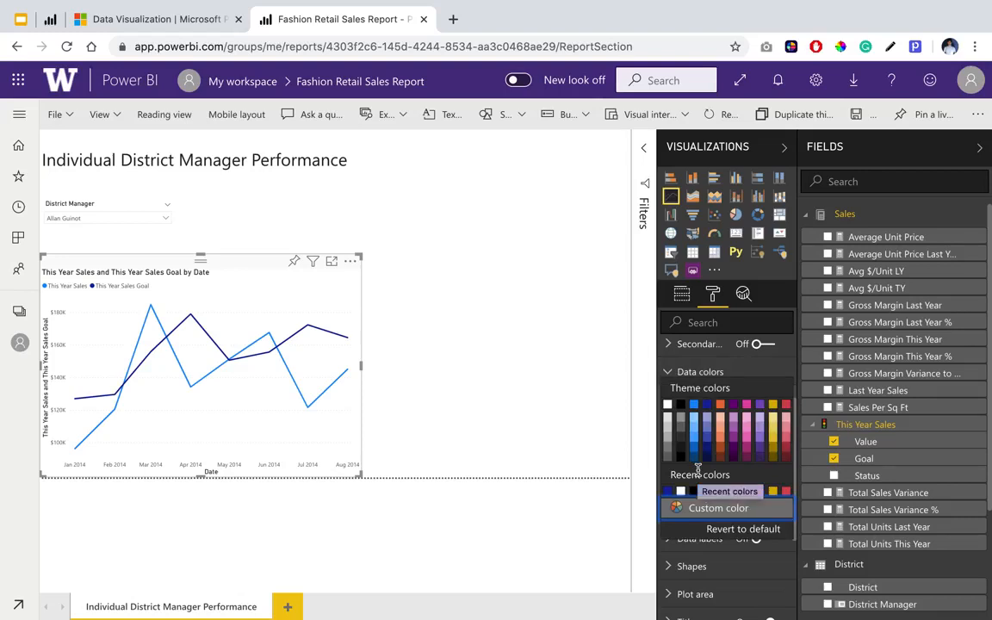
left_click(788, 407)
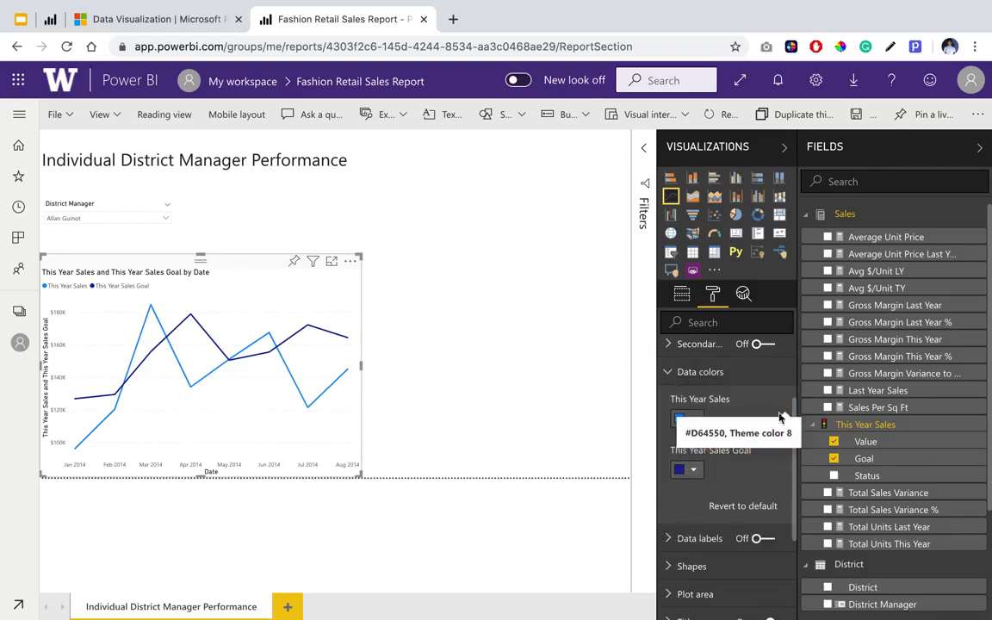
left_click(686, 469)
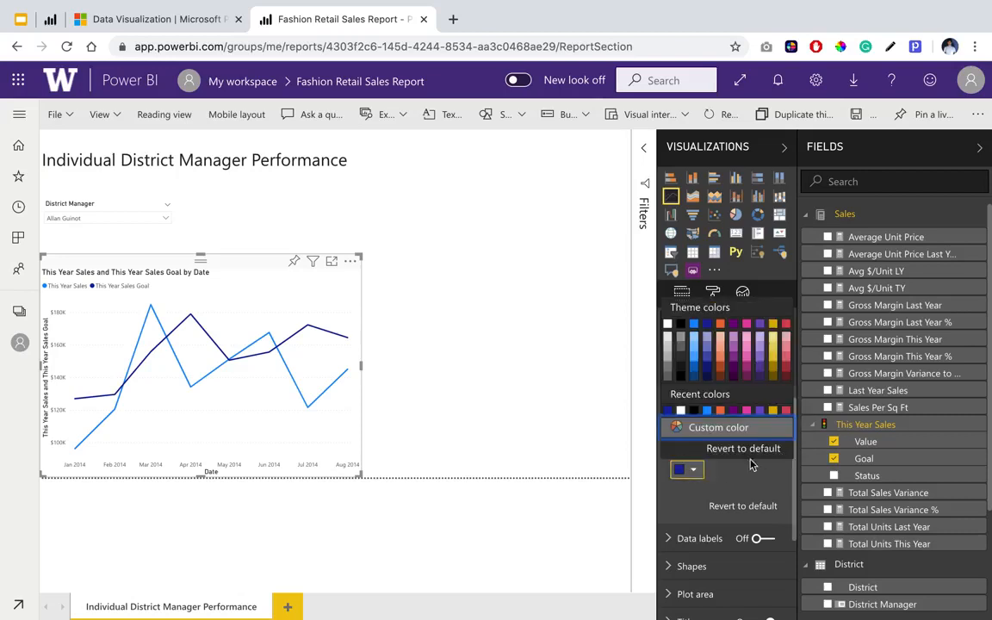
left_click(787, 324)
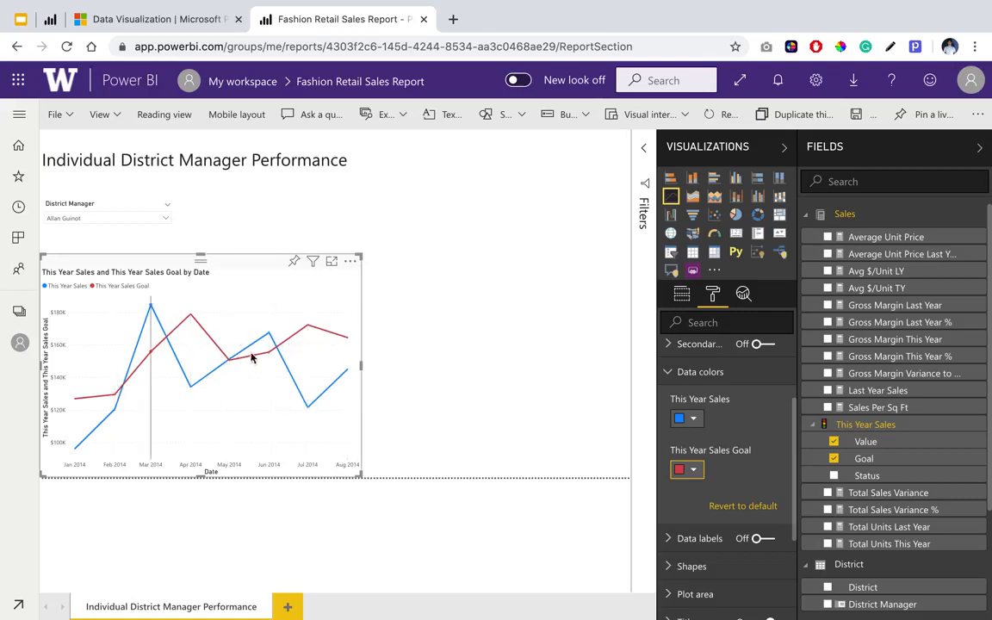
mouse_move(345, 351)
mouse_move(157, 315)
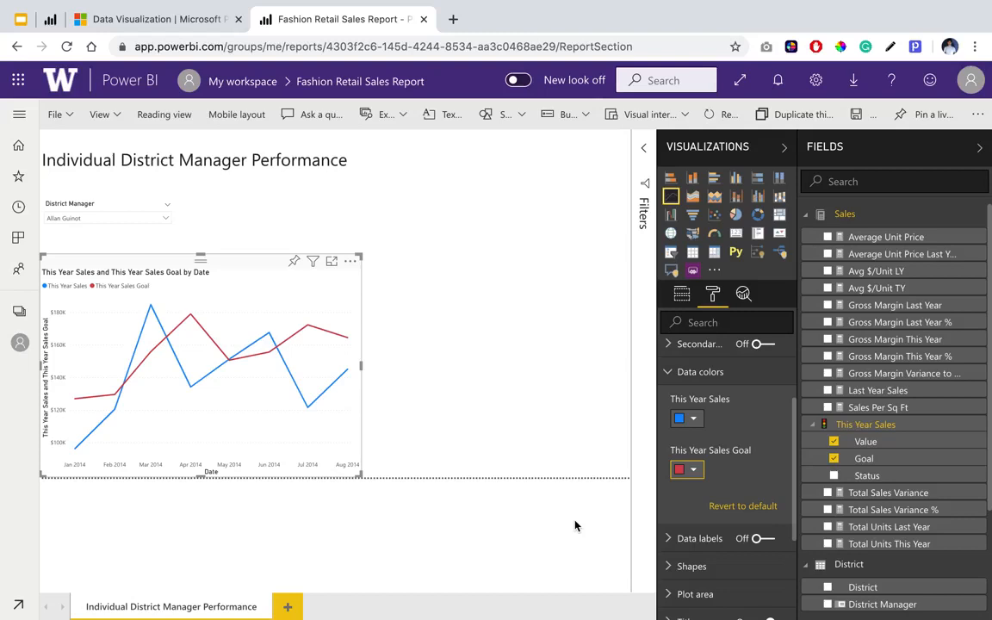
Turn on data labels for the line chart and check the sales and goal values from January to August 2014.
left_click(761, 542)
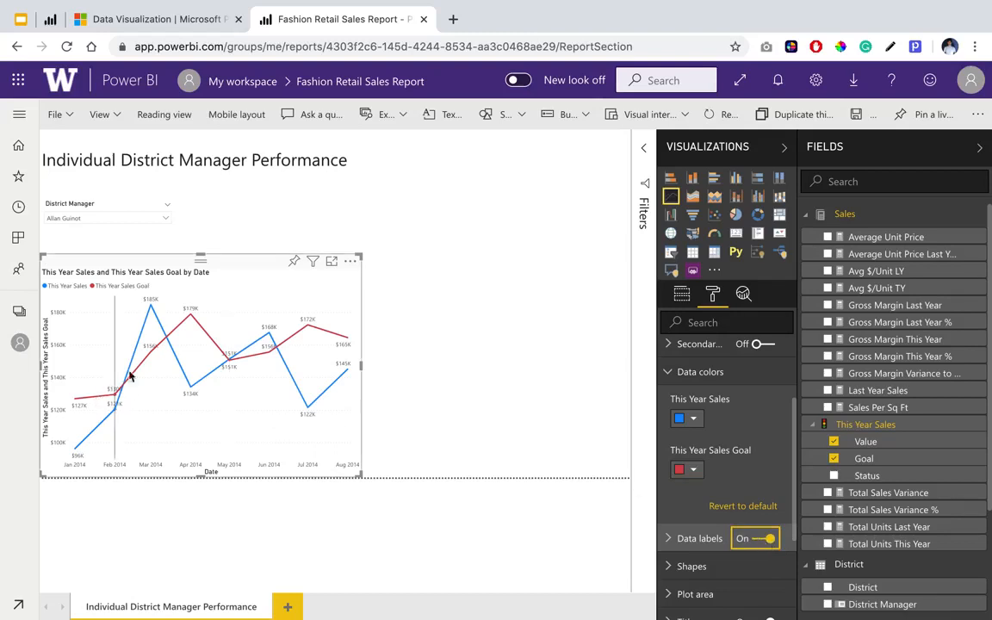
mouse_move(148, 334)
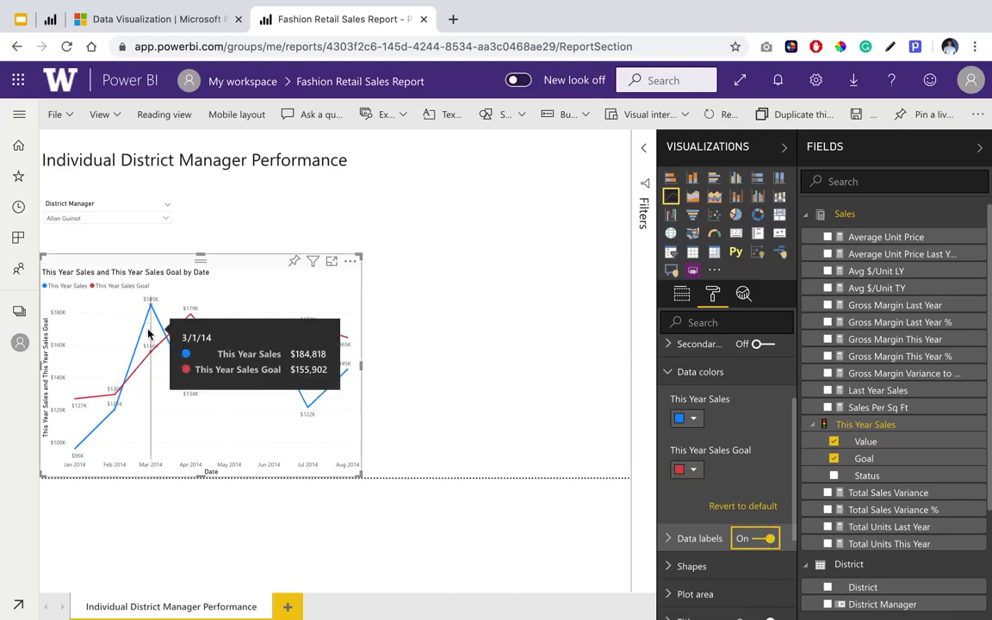
mouse_move(80, 411)
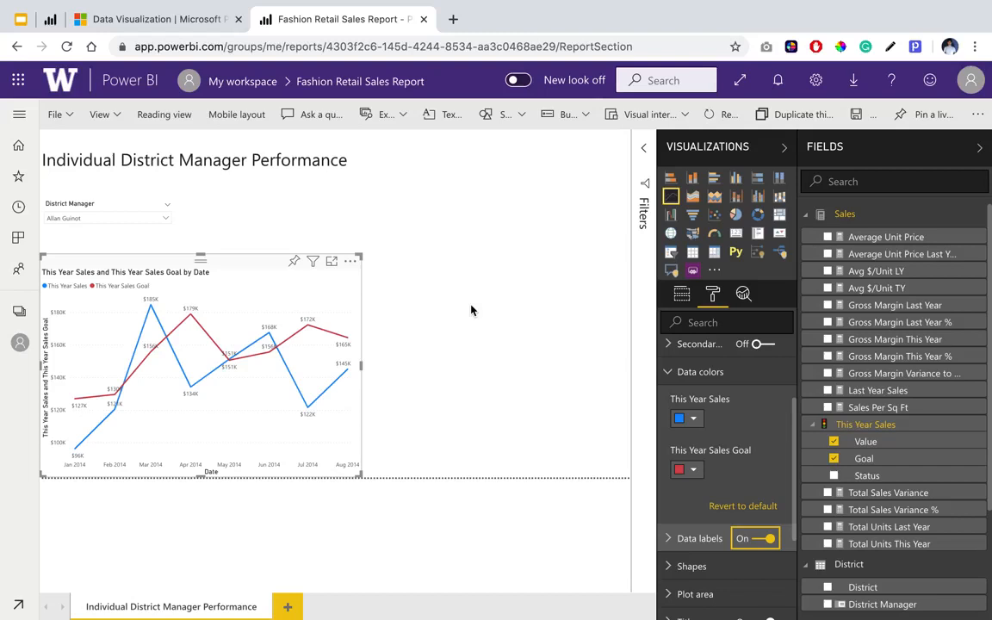
mouse_move(79, 443)
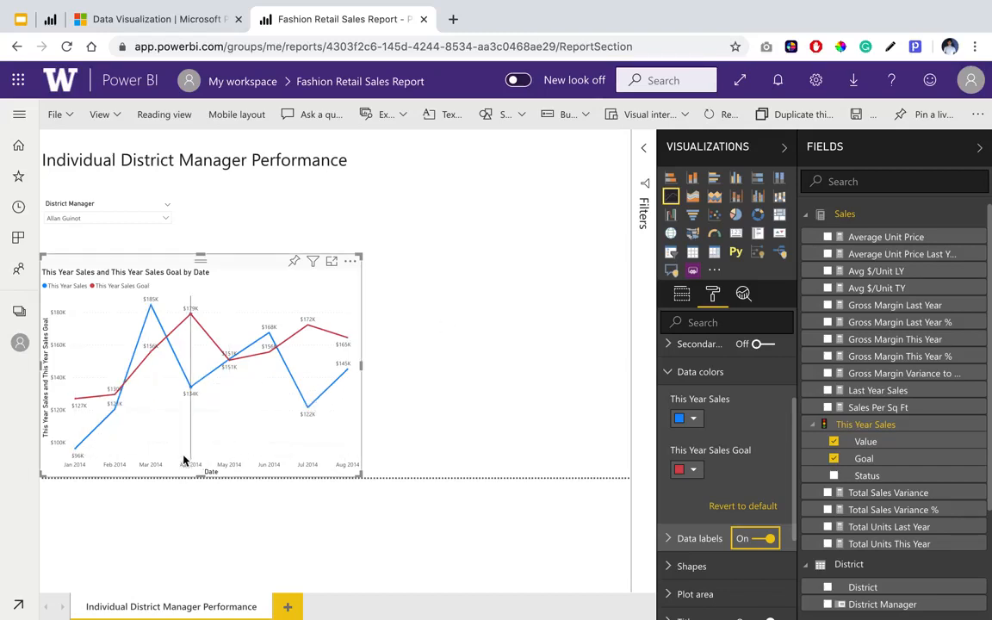
mouse_move(184, 461)
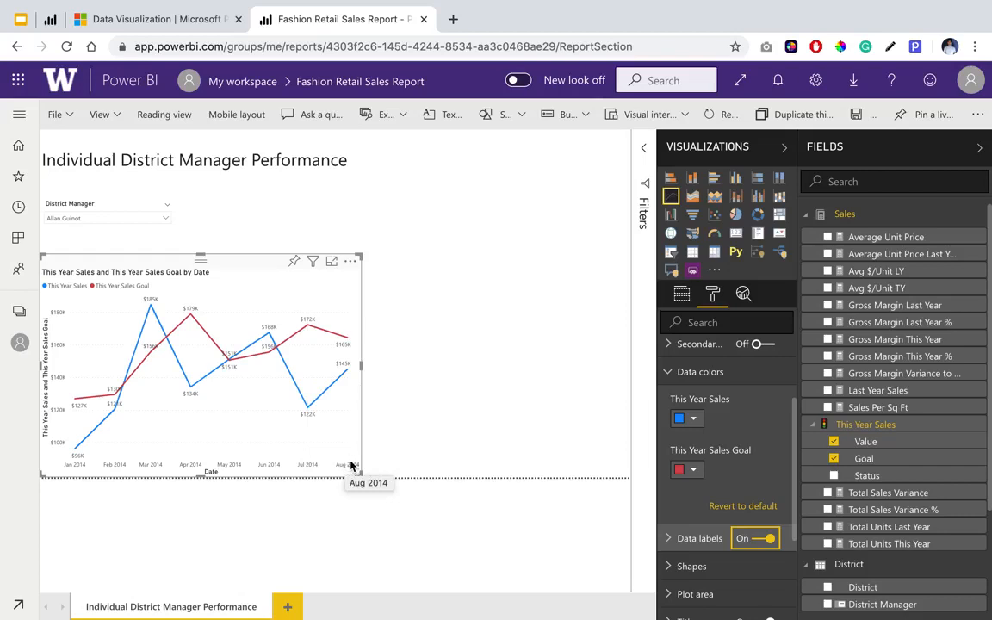
mouse_move(335, 431)
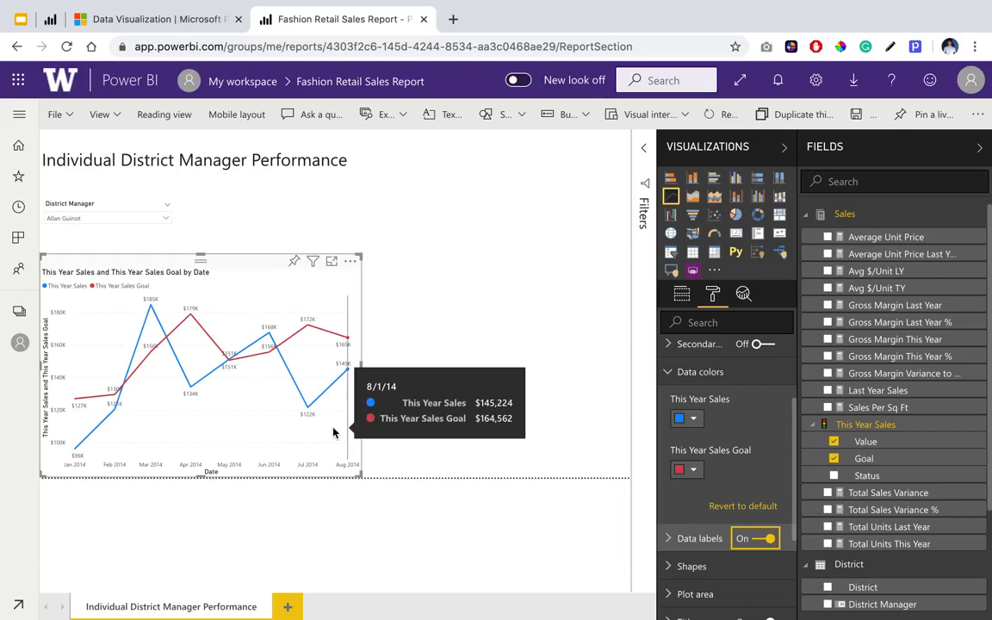
Add a map visual at the top of the page and enlarge it to fill the empty area beside the line chart.
left_click(341, 515)
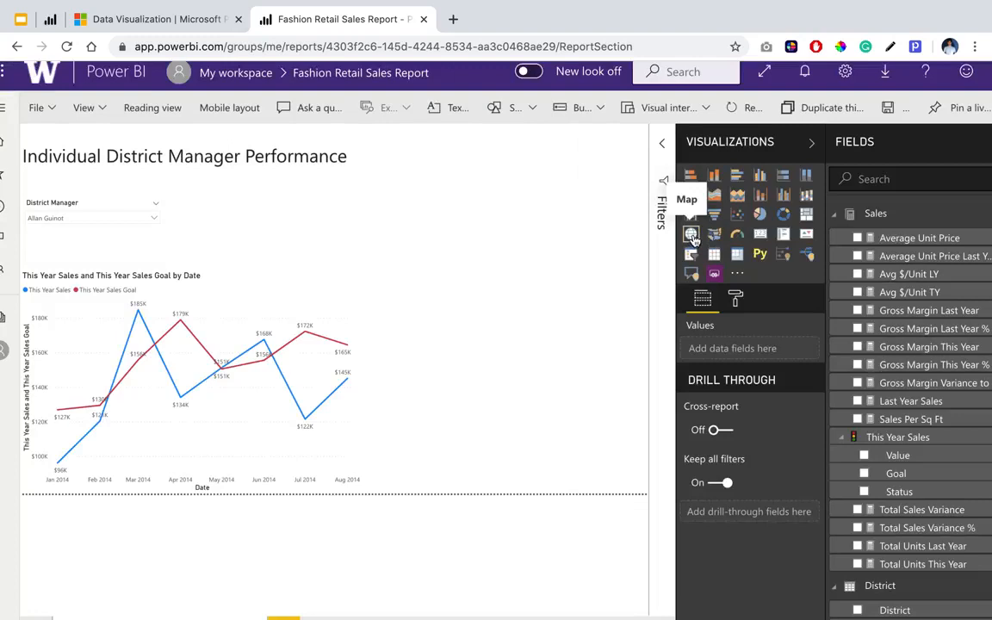
left_click(691, 234)
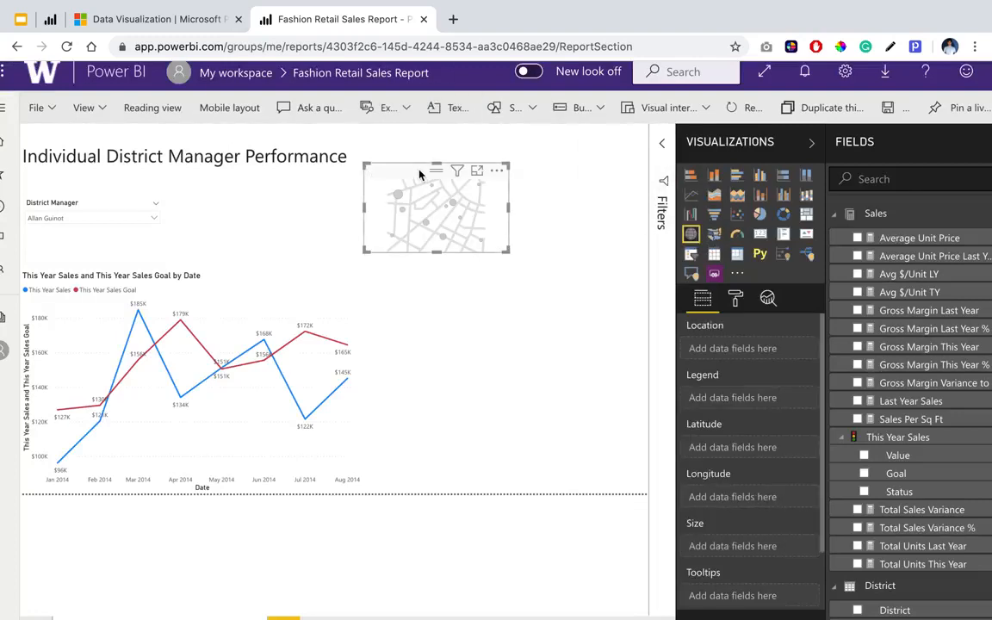
left_click_drag(416, 171, 420, 126)
left_click_drag(506, 211, 675, 532)
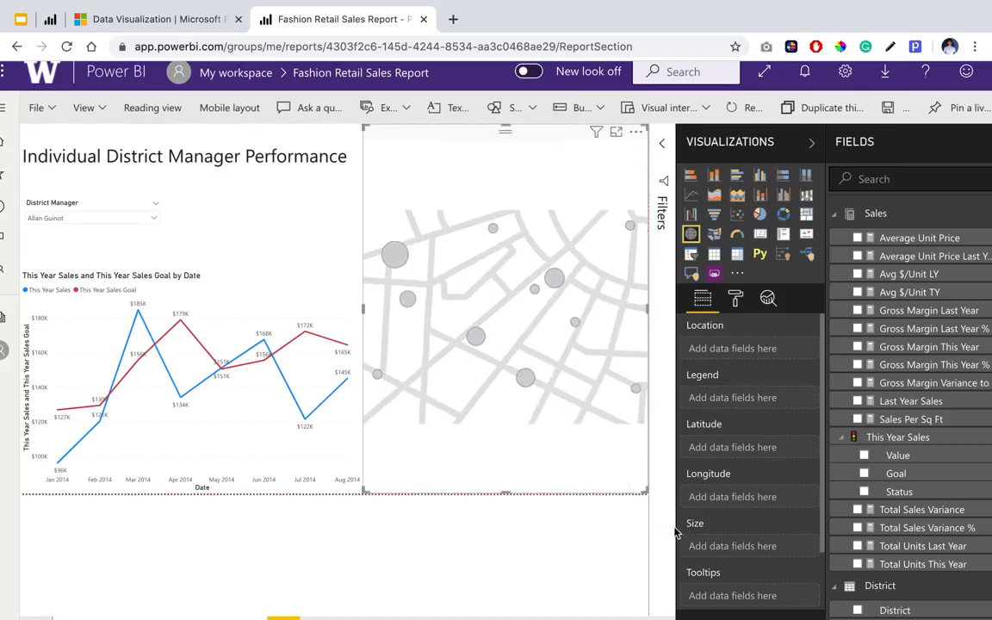
Check the map in the published reference report and assign the Store table's PostalCode field to the new map's Location.
left_click(50, 19)
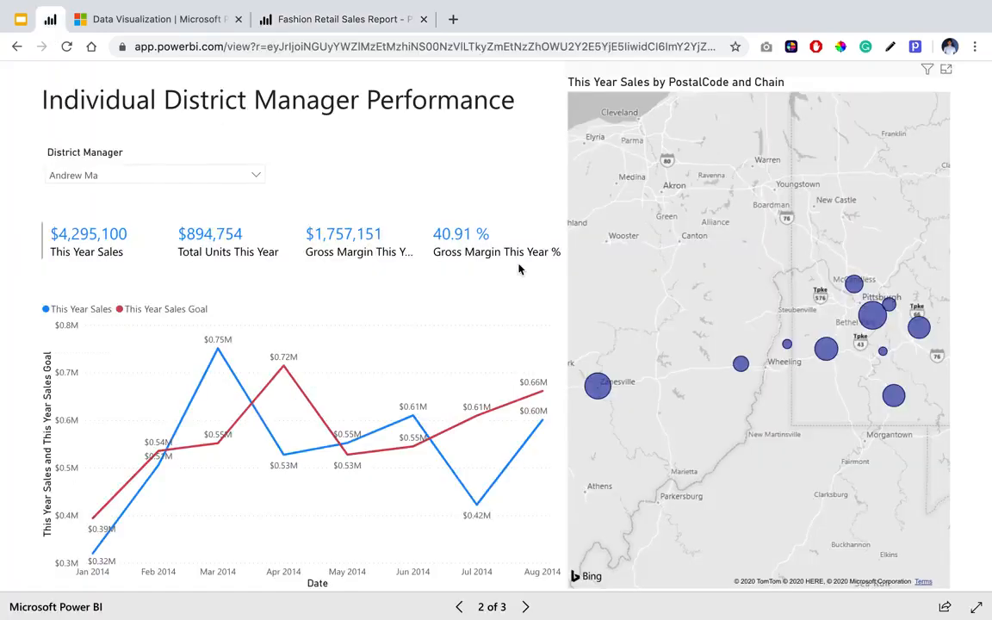
left_click(354, 18)
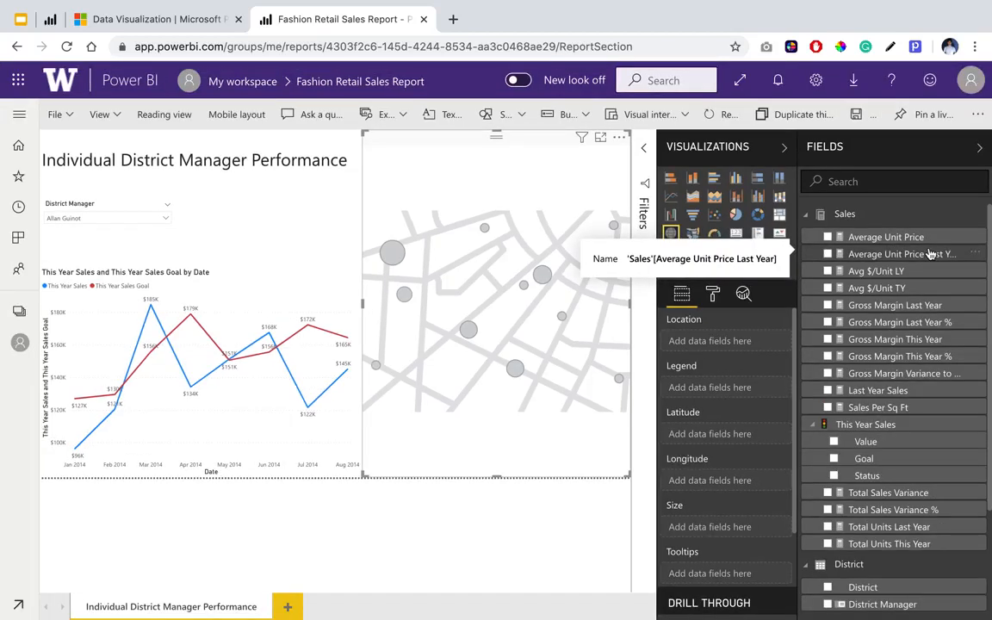
scroll(930, 254, "down", 2)
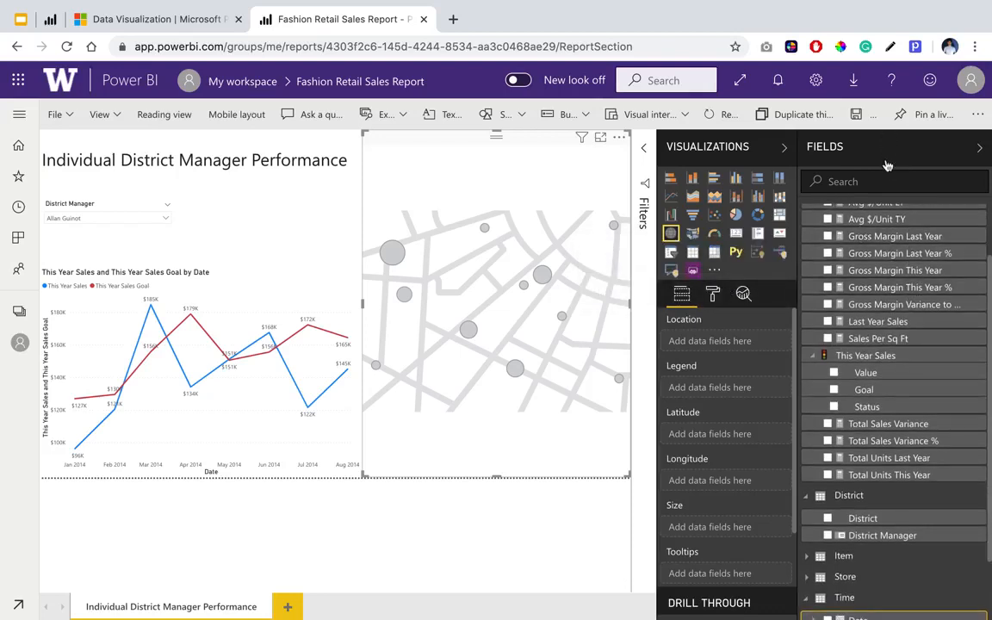
scroll(870, 296, "down", 2)
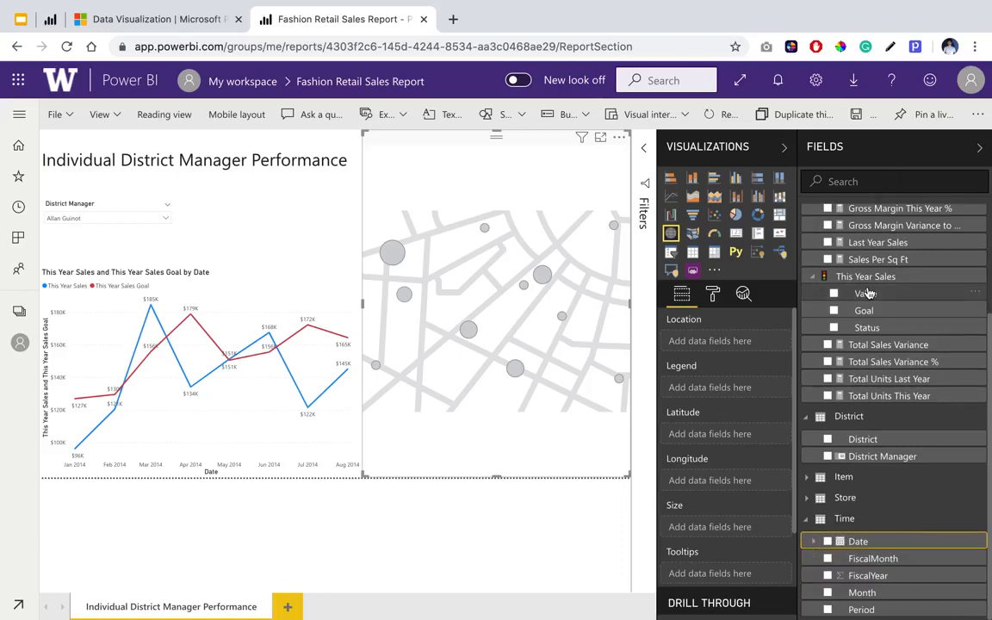
left_click(807, 500)
scroll(808, 504, "down", 4)
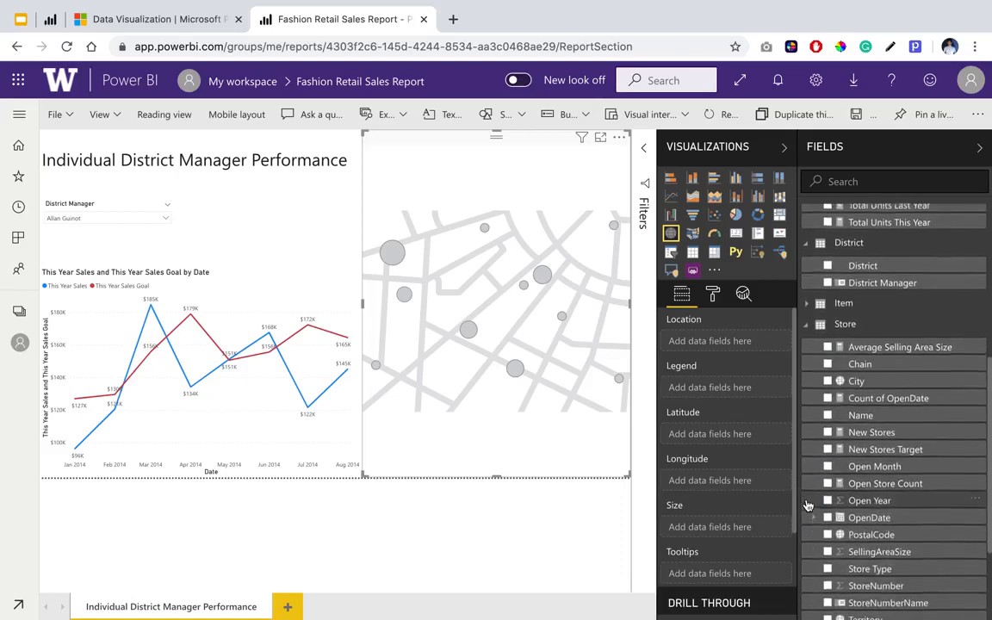
scroll(810, 504, "down", 1)
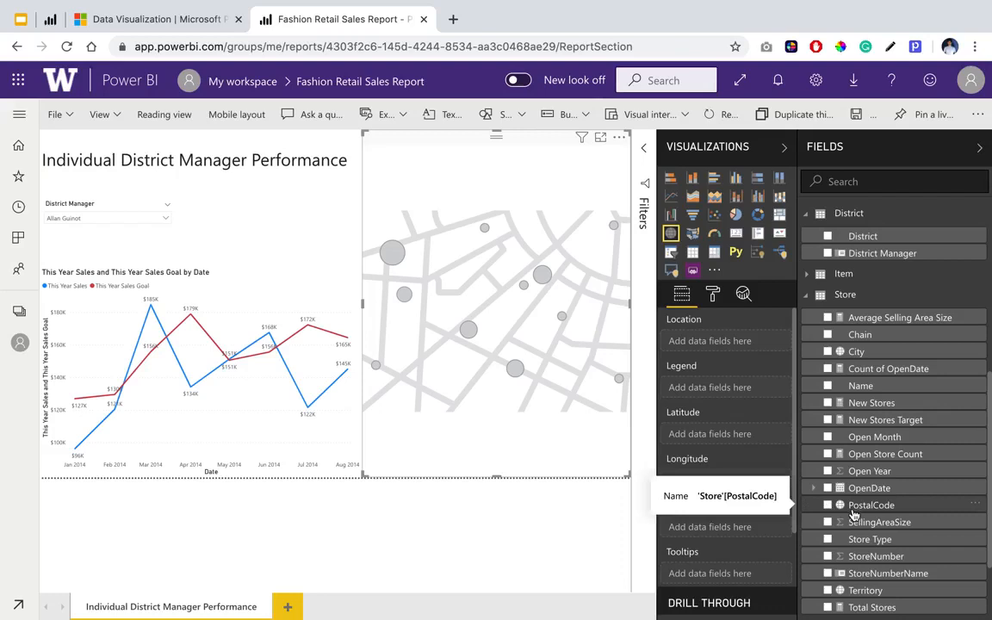
left_click_drag(854, 514, 697, 344)
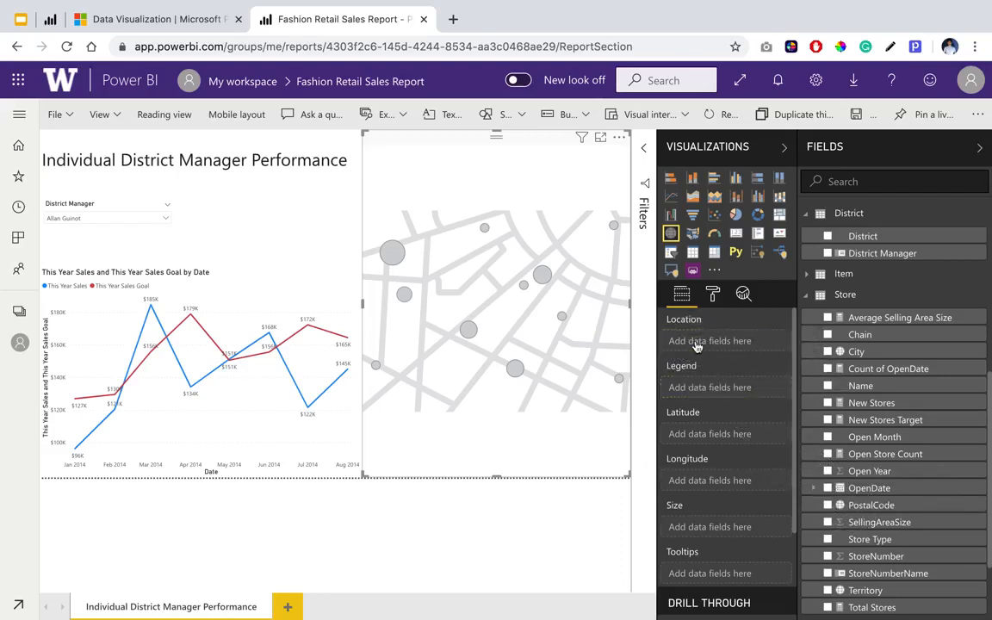
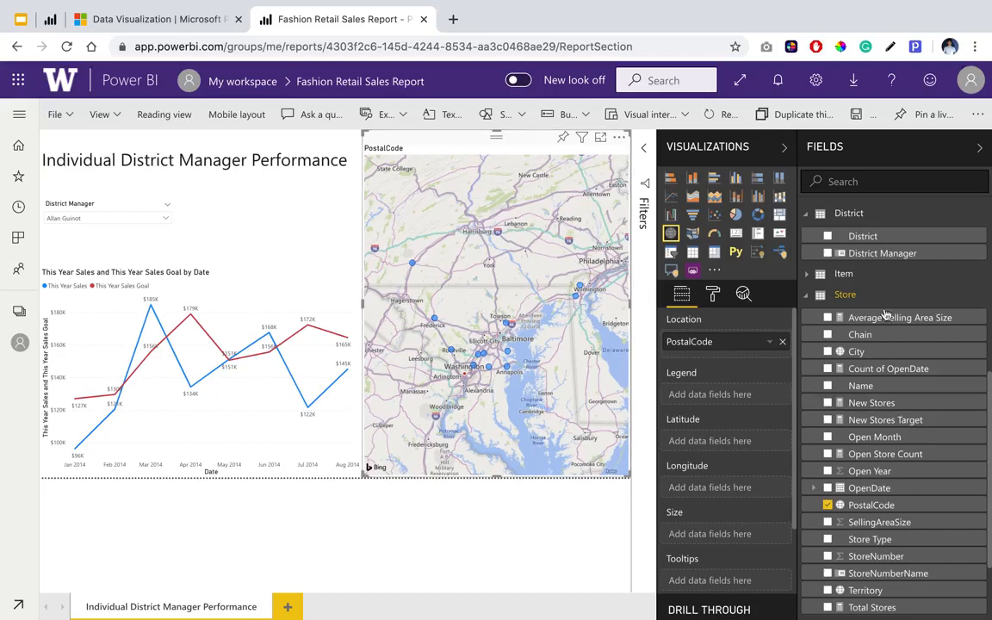
Assign the Value field of This Year Sales from the Sales table to the map's bubble Size.
scroll(882, 377, "down", 1)
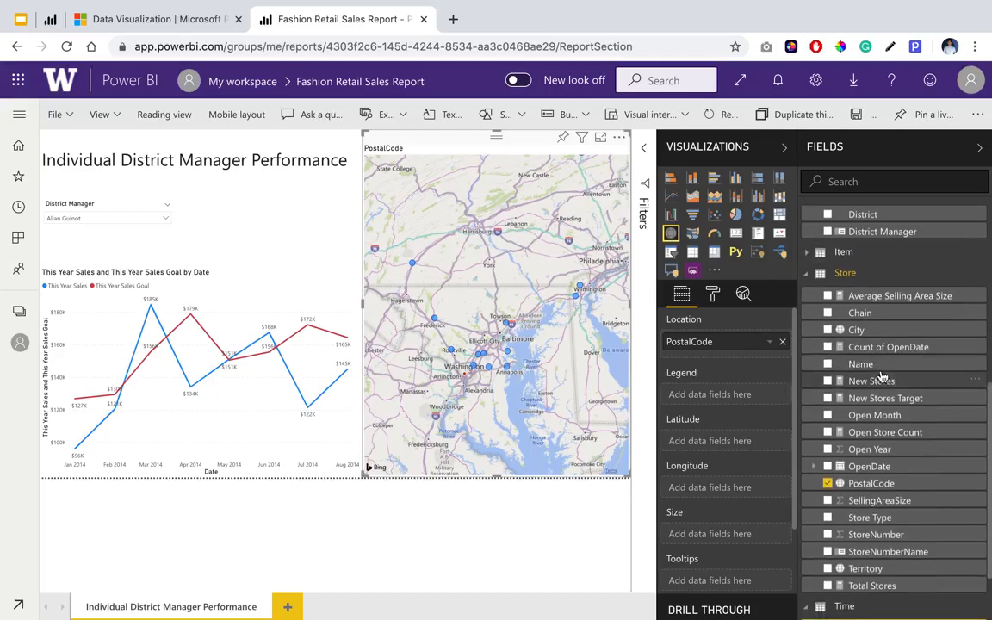
scroll(882, 377, "up", 3)
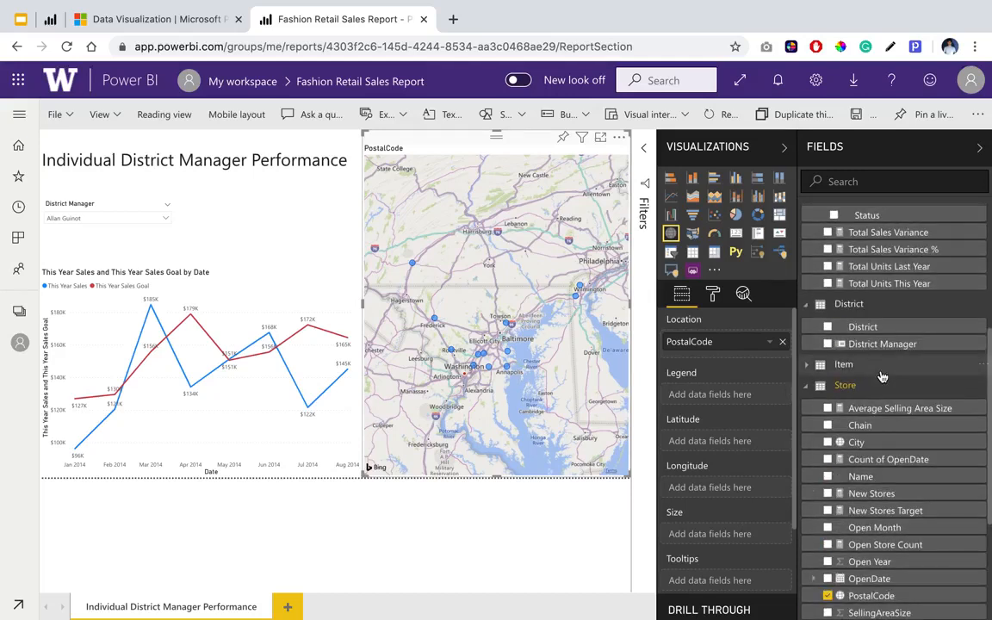
scroll(882, 377, "up", 4)
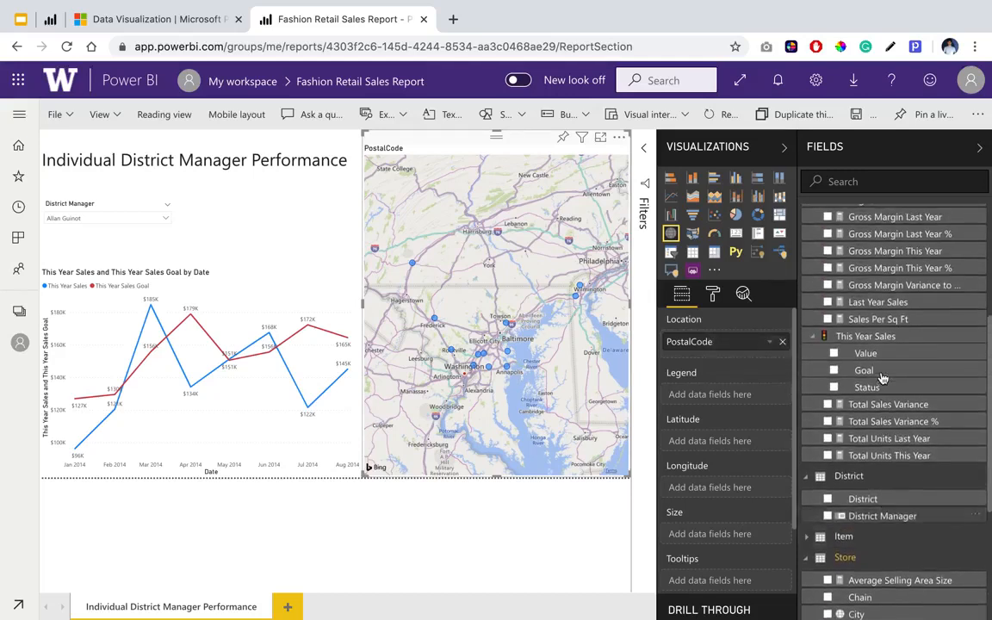
scroll(882, 377, "up", 2)
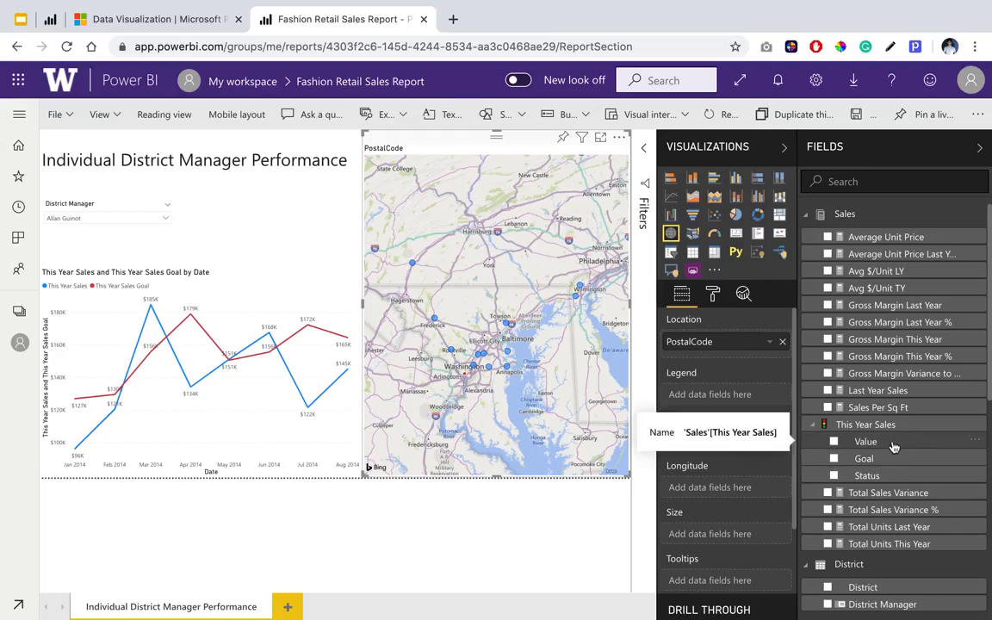
left_click_drag(894, 447, 751, 540)
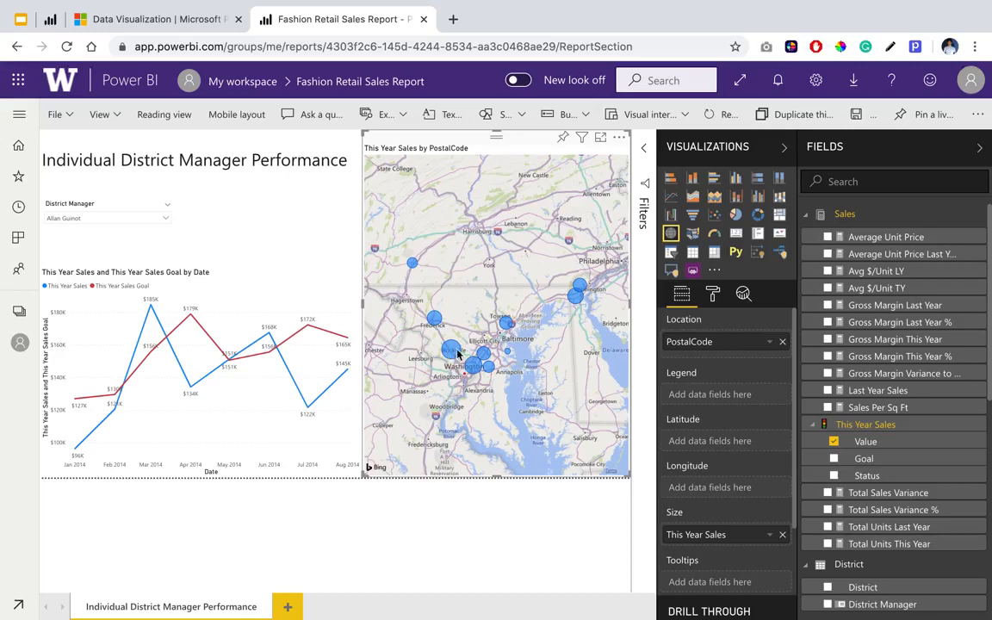
mouse_move(450, 360)
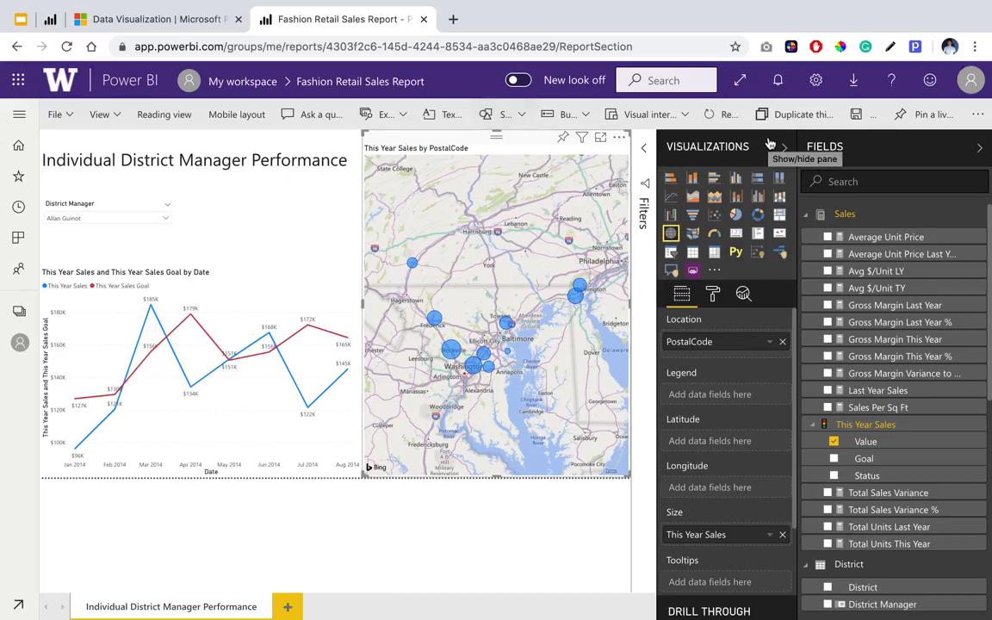
Change the map style's theme to Grayscale.
left_click(716, 297)
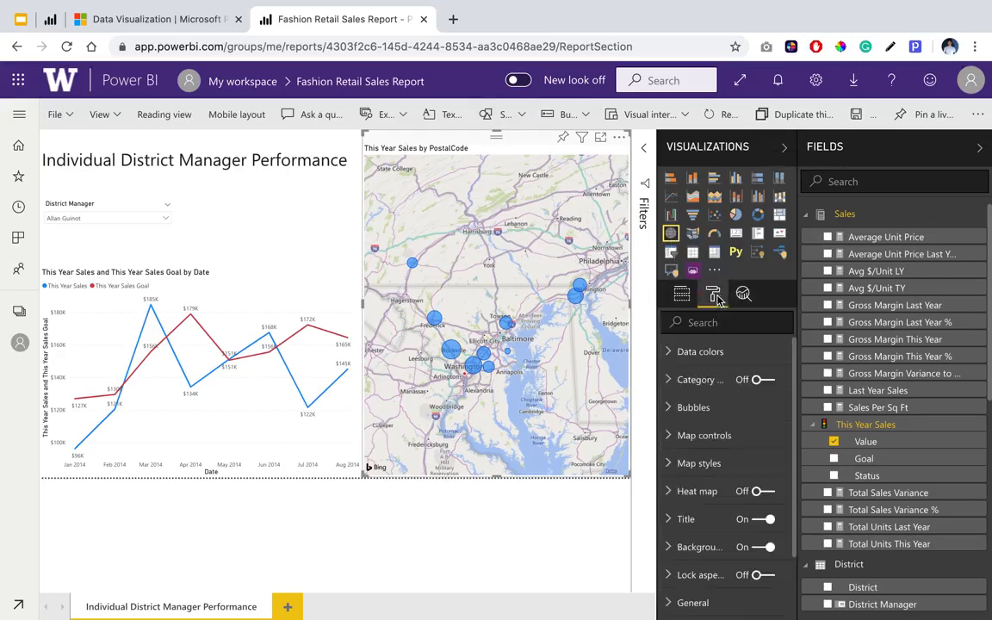
left_click(714, 464)
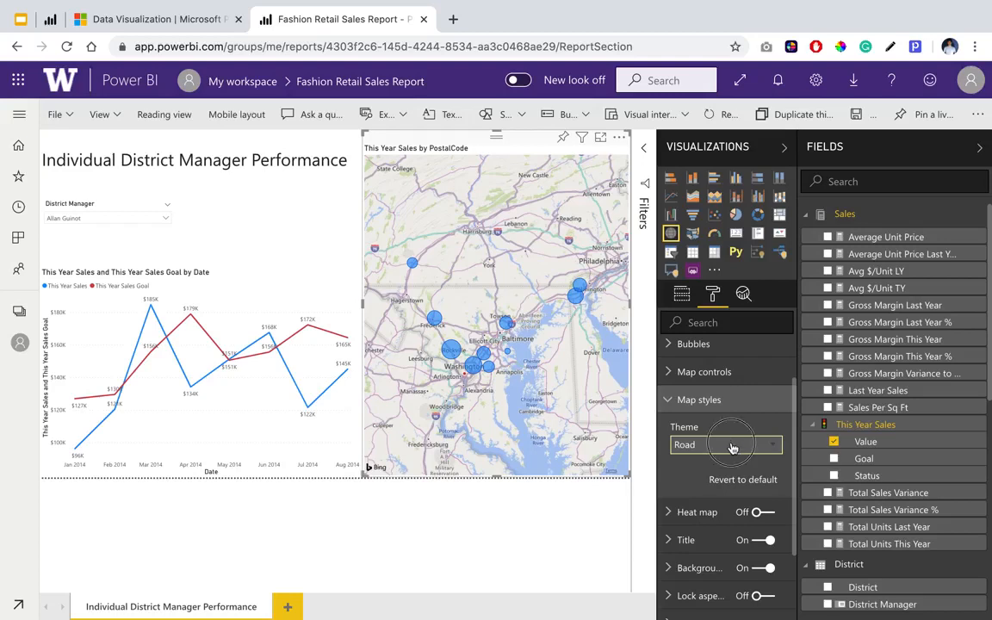
left_click(732, 445)
left_click(705, 516)
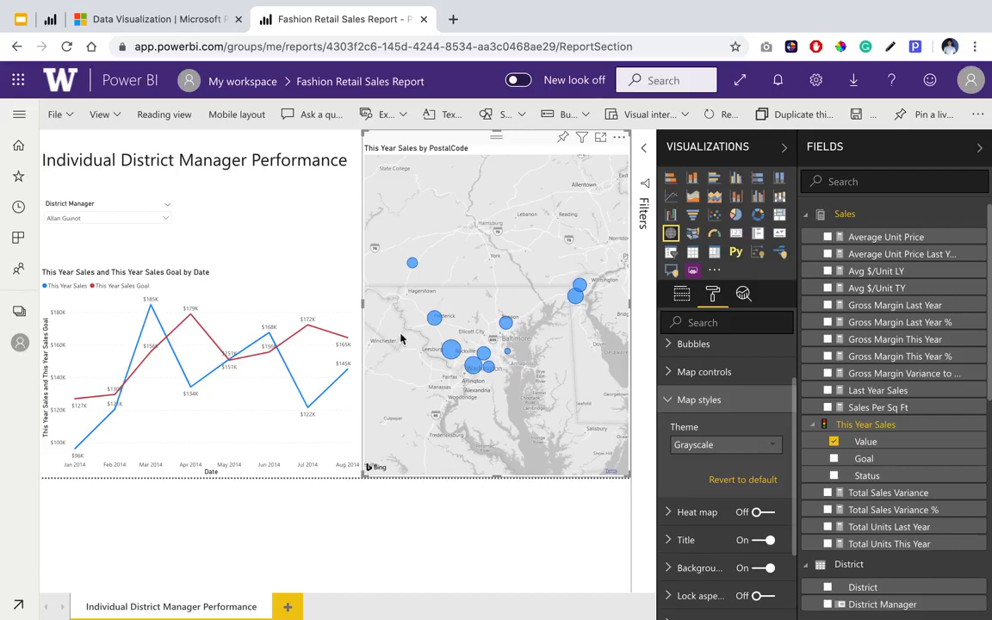
Cross-filter the line chart by the large map bubble near Rockville, then clear the selection.
left_click(451, 353)
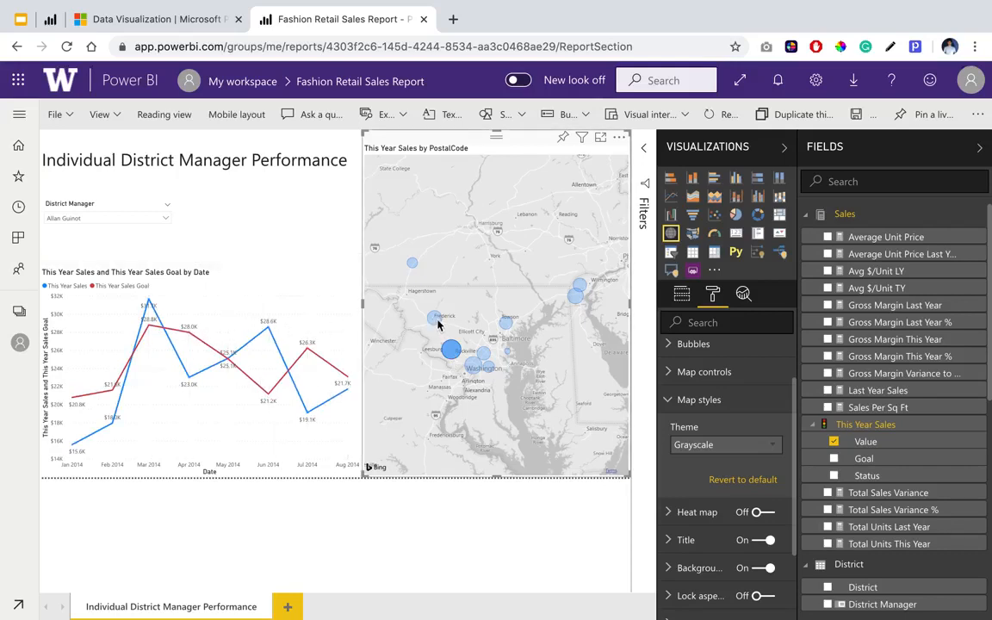
mouse_move(449, 349)
left_click(477, 322)
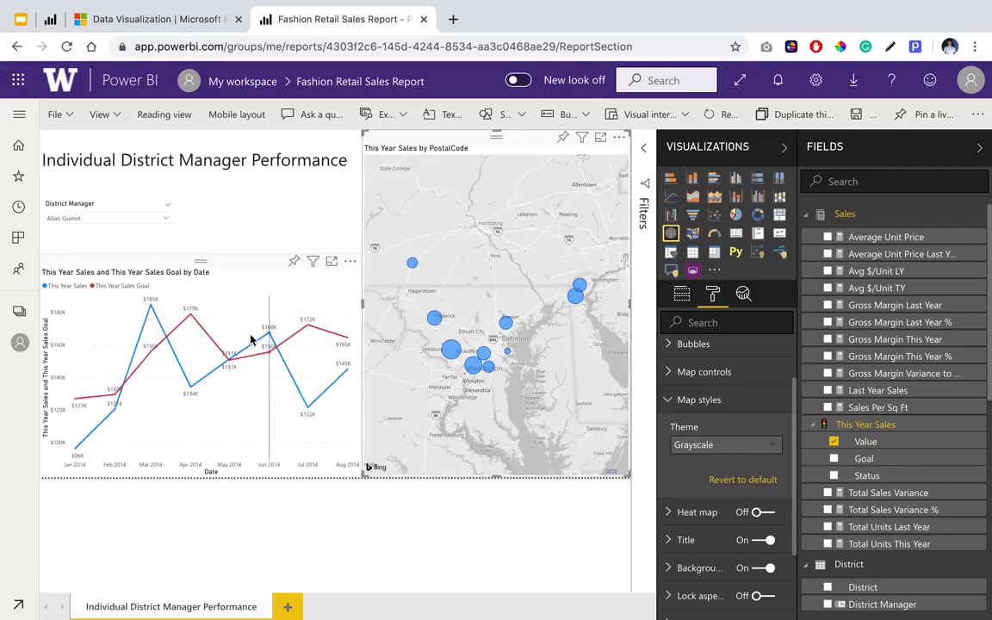
mouse_move(250, 341)
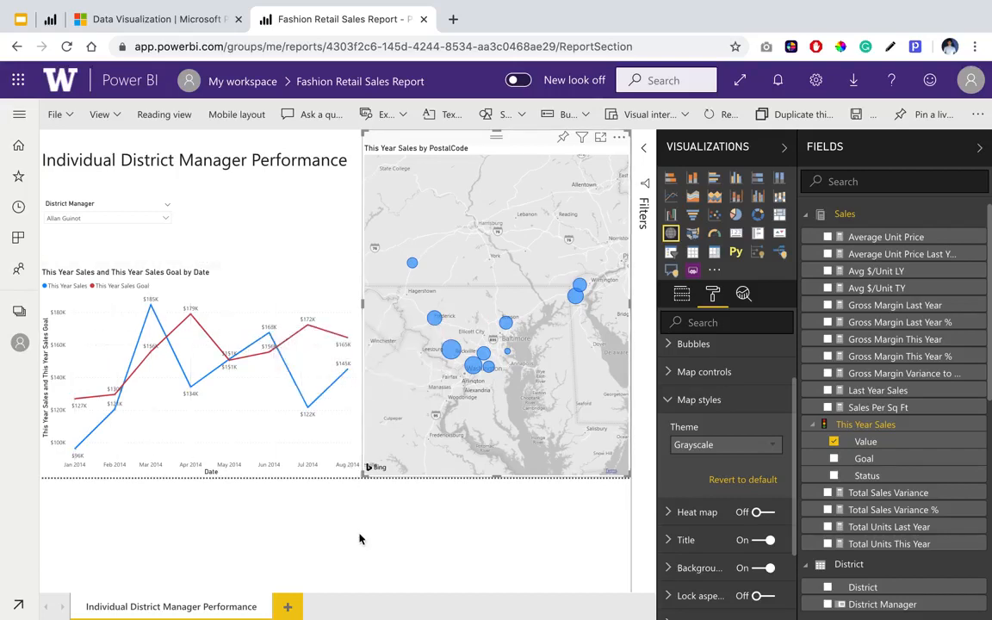
Check the key figures above the line chart in the published reference report and add a multi-row card visual to the page.
left_click(49, 18)
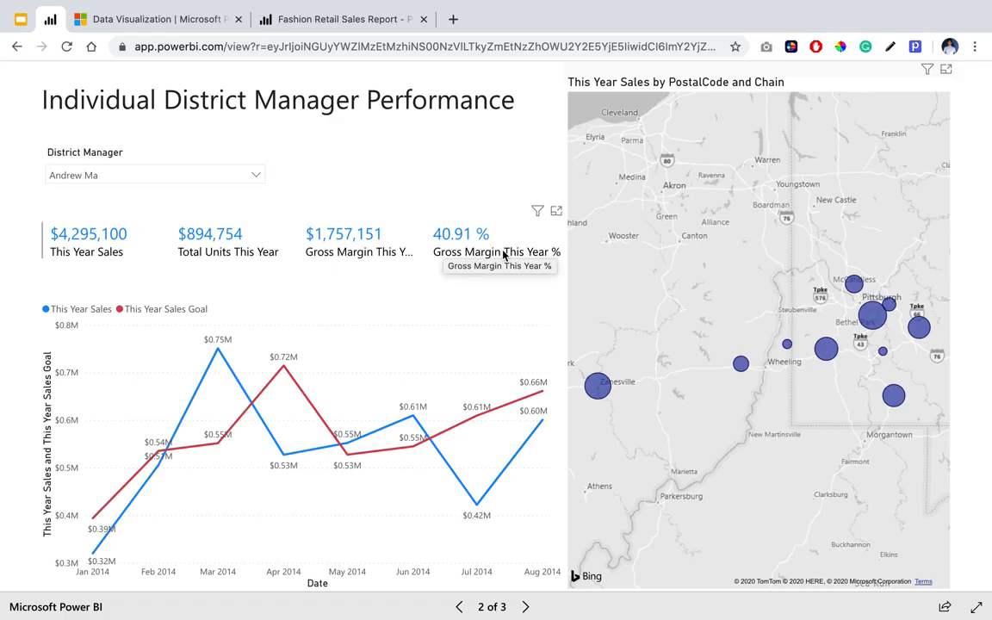
left_click(336, 20)
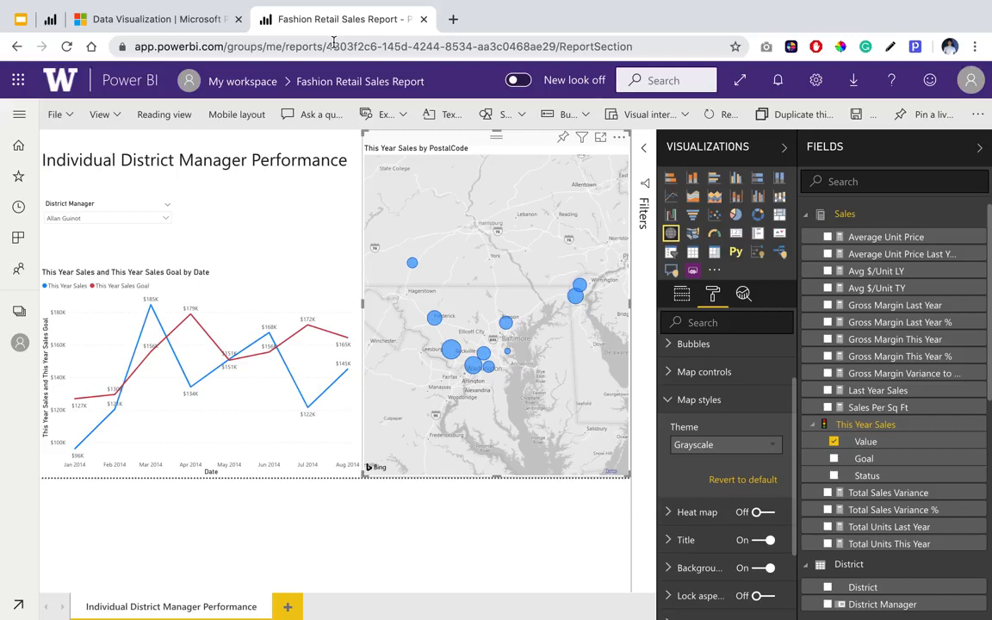
left_click(348, 231)
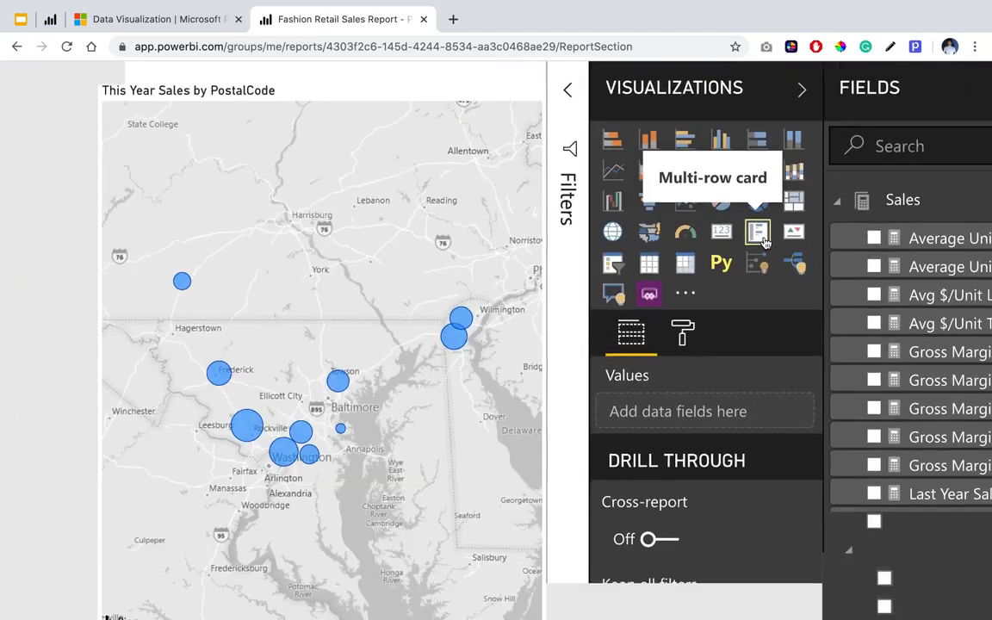
left_click(763, 240)
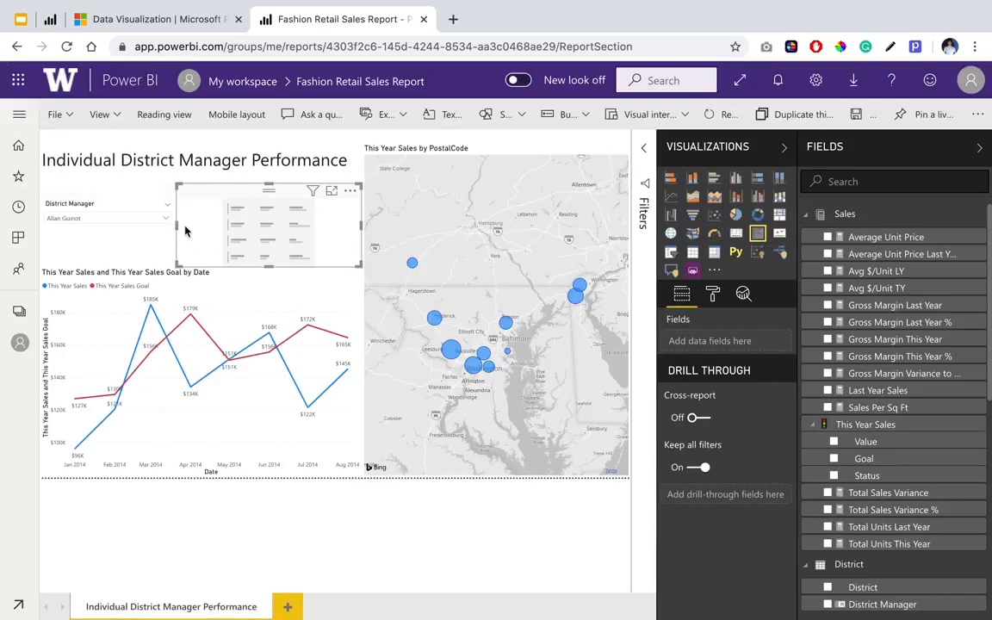
Place the multi-row card below the District Manager slicer, widen it to the line chart's width and reduce its height.
left_click(209, 194)
left_click_drag(210, 193, 56, 229)
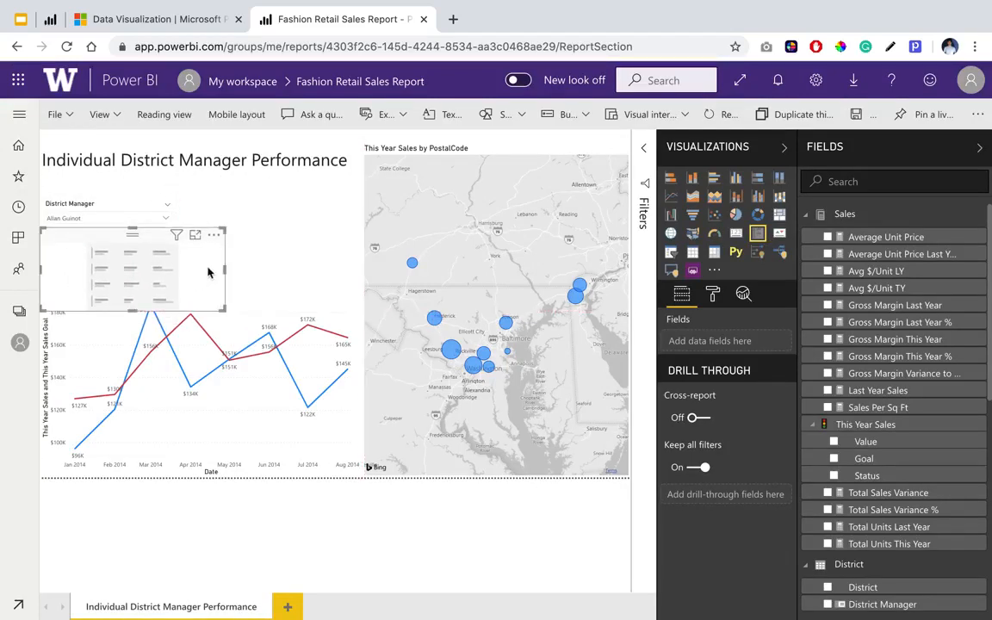
left_click_drag(223, 270, 362, 267)
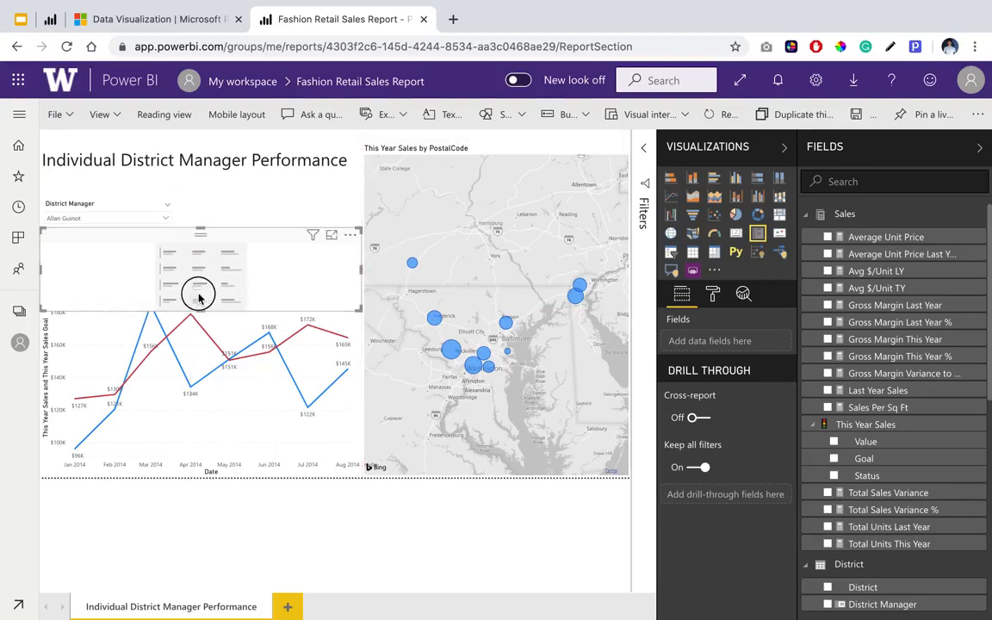
left_click_drag(198, 297, 199, 282)
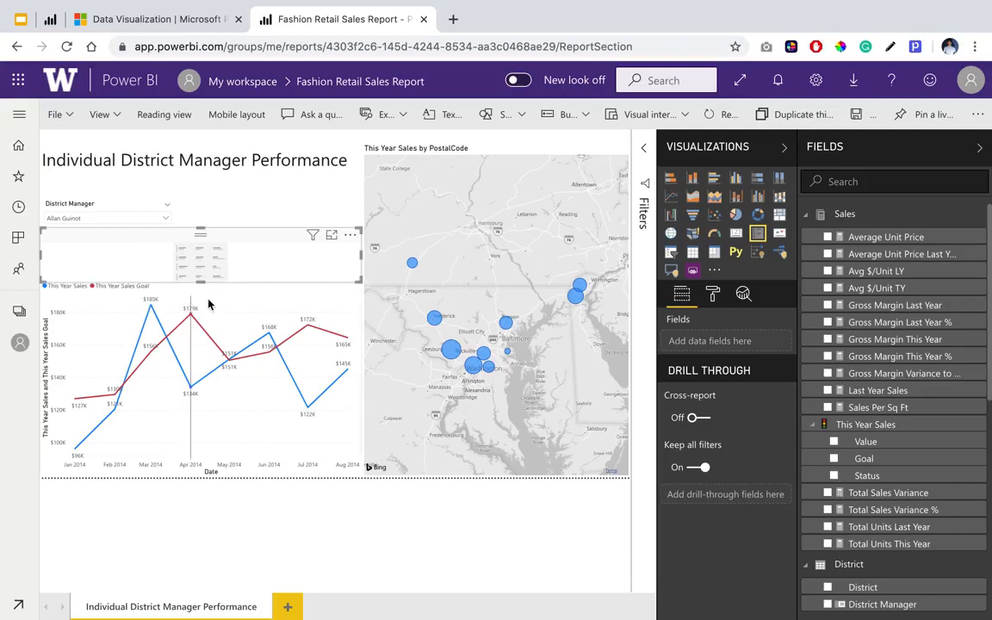
Lower the line chart's upper edge to clear the card and move the District Manager slicer slightly up.
left_click(258, 291)
left_click_drag(202, 256, 199, 288)
left_click(204, 262)
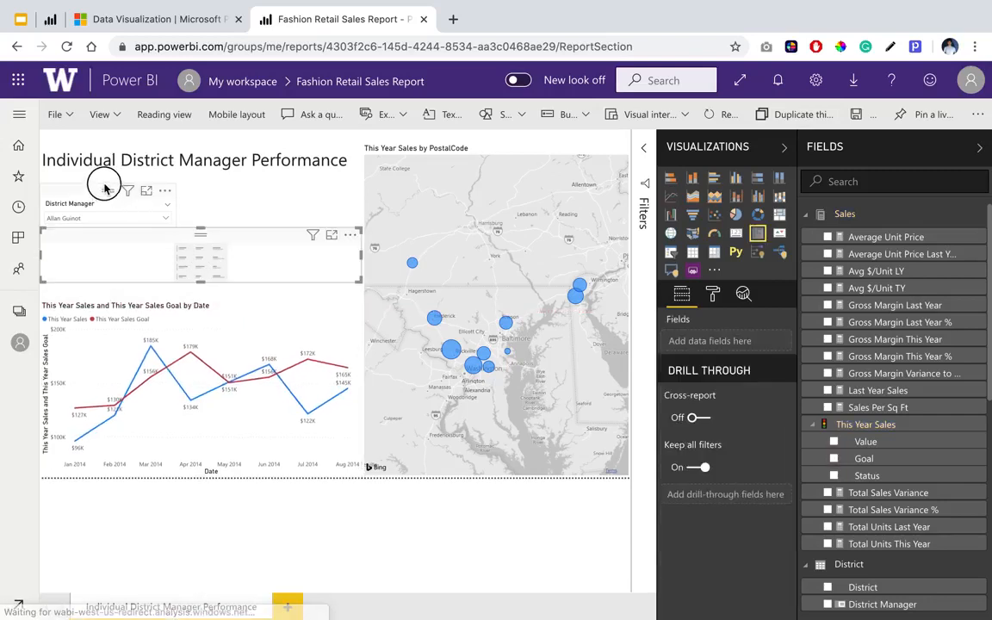
left_click_drag(105, 188, 106, 179)
left_click(231, 246)
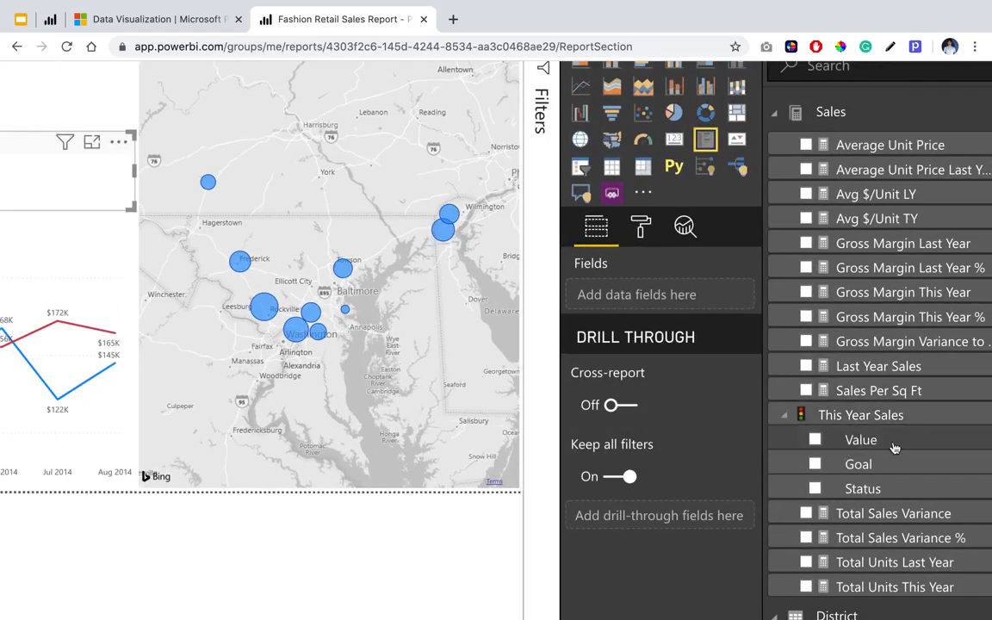
Add This Year Sales Value, Gross Margin This Year and Gross Margin This Year % to the multi-row card's fields.
left_click_drag(885, 448, 677, 301)
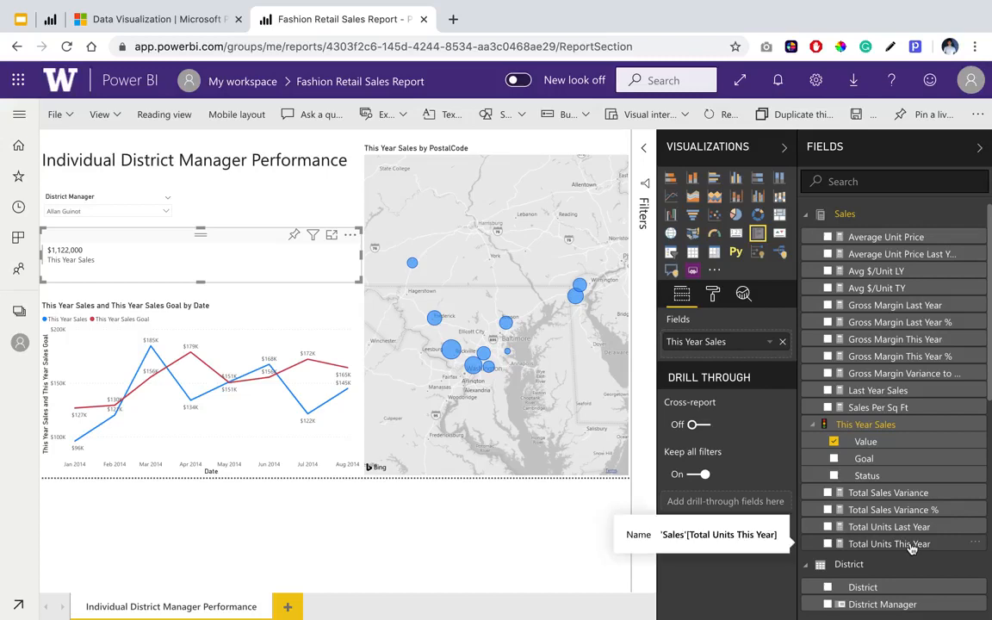
left_click(908, 340)
left_click_drag(908, 344, 751, 358)
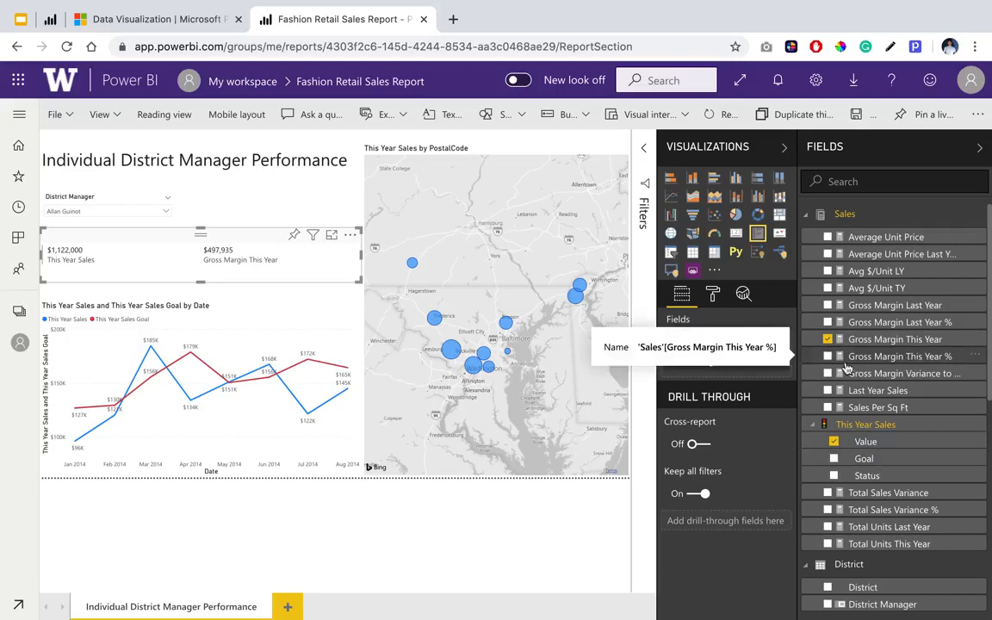
left_click_drag(900, 361, 713, 371)
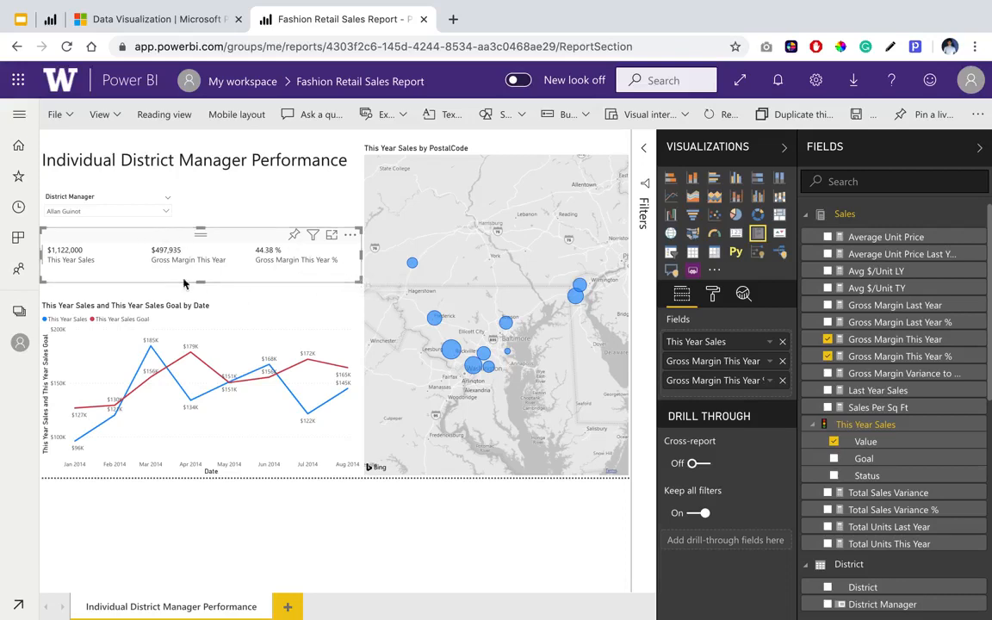
Format the card's data labels with a 16 pt text size and the blue theme color #118DFF.
left_click(714, 295)
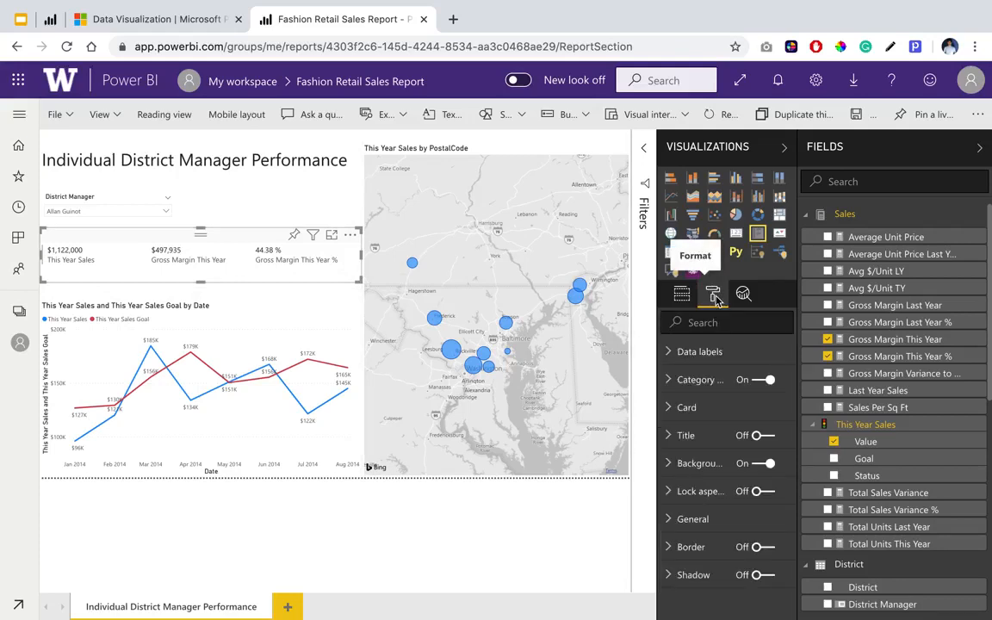
left_click(713, 353)
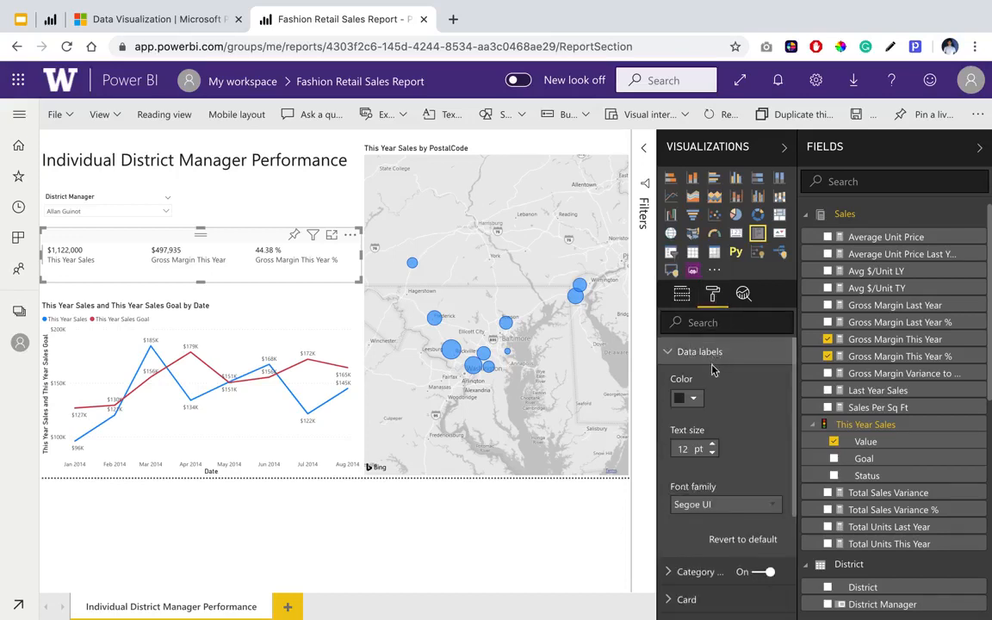
left_click(714, 448)
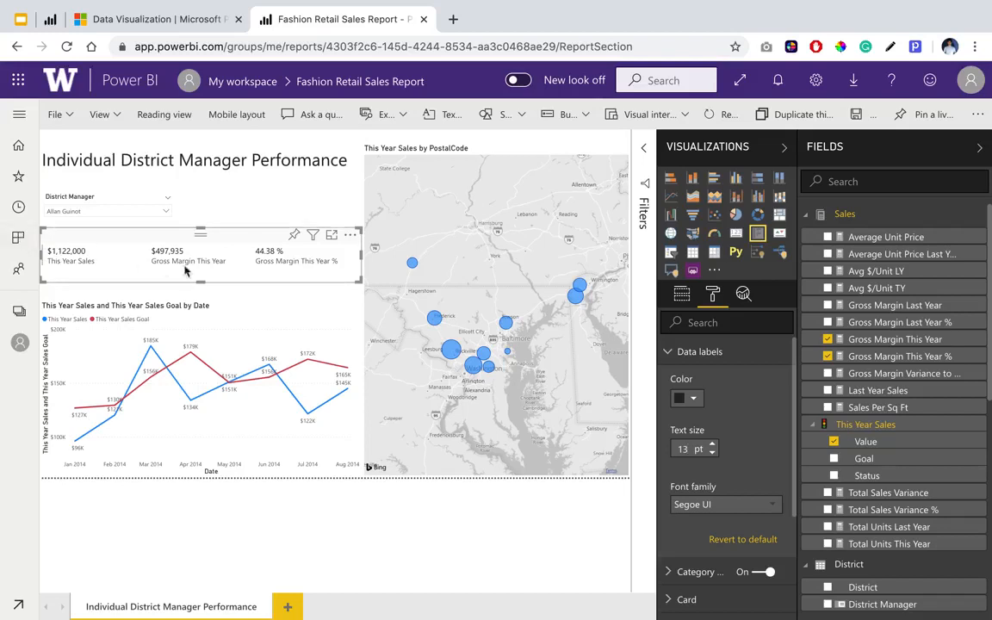
left_click(712, 445)
left_click(712, 445)
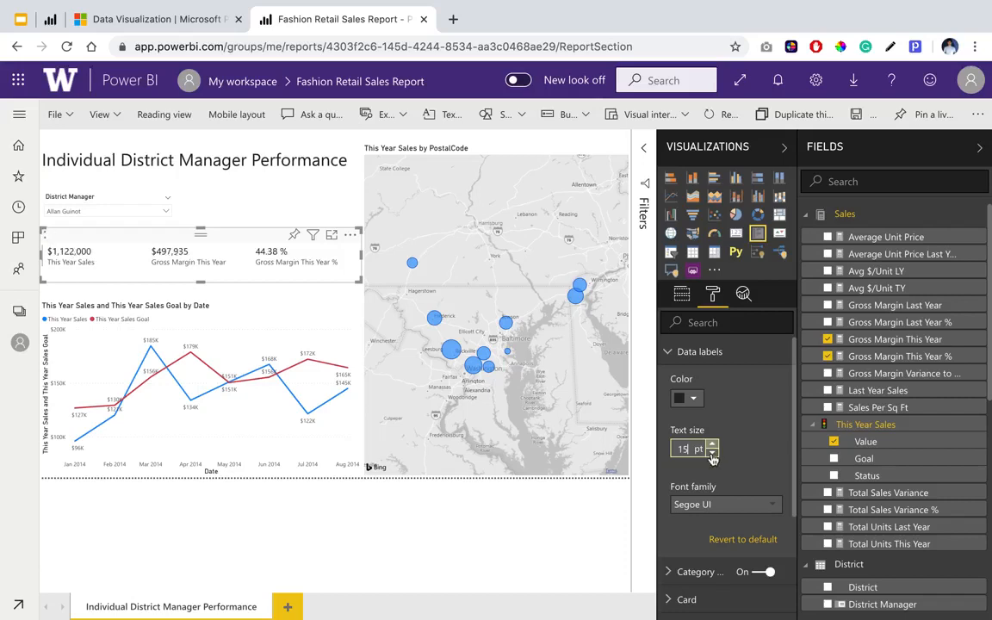
left_click(752, 466)
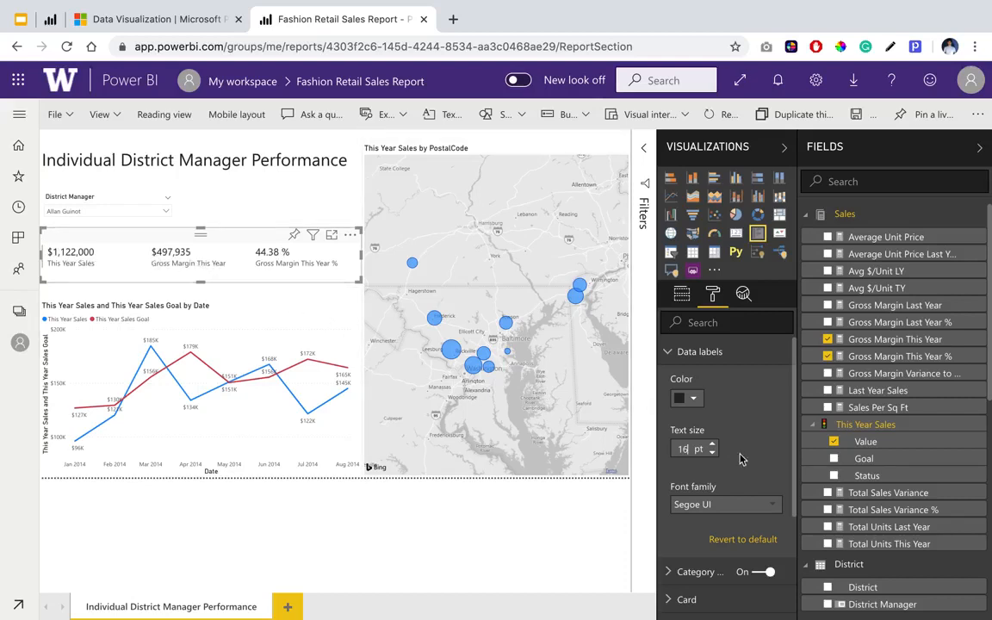
left_click(695, 400)
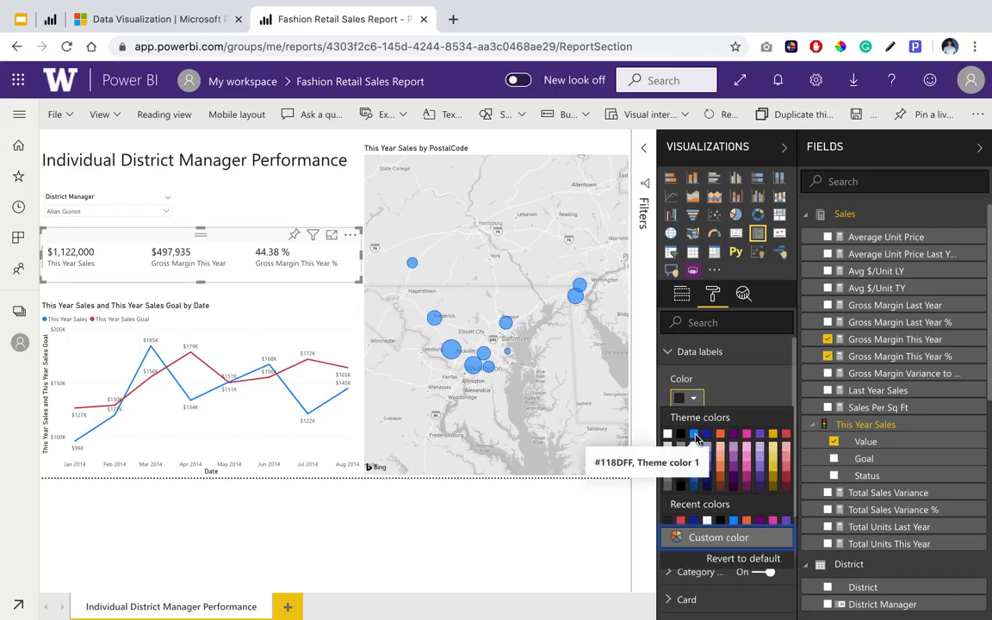
left_click(695, 436)
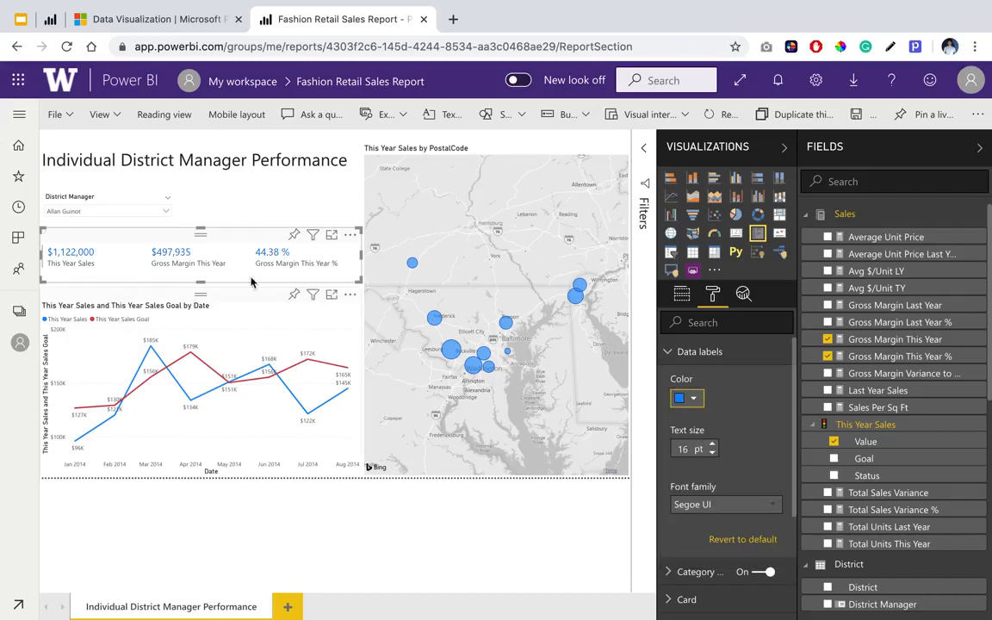
Save the report and check the details of the large map bubble near Rockville.
left_click(216, 295)
left_click(311, 561)
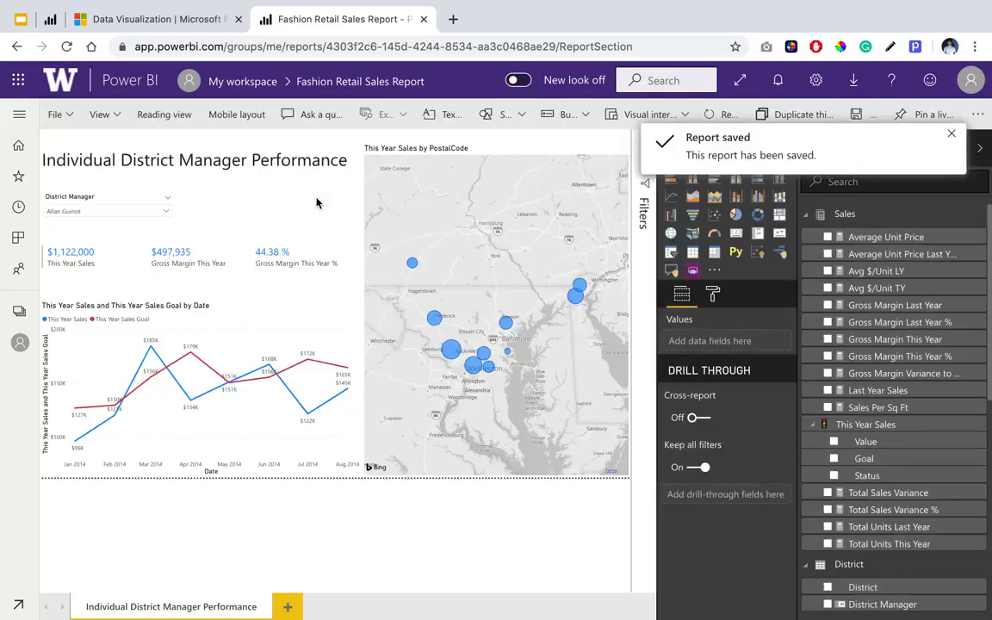
left_click(952, 133)
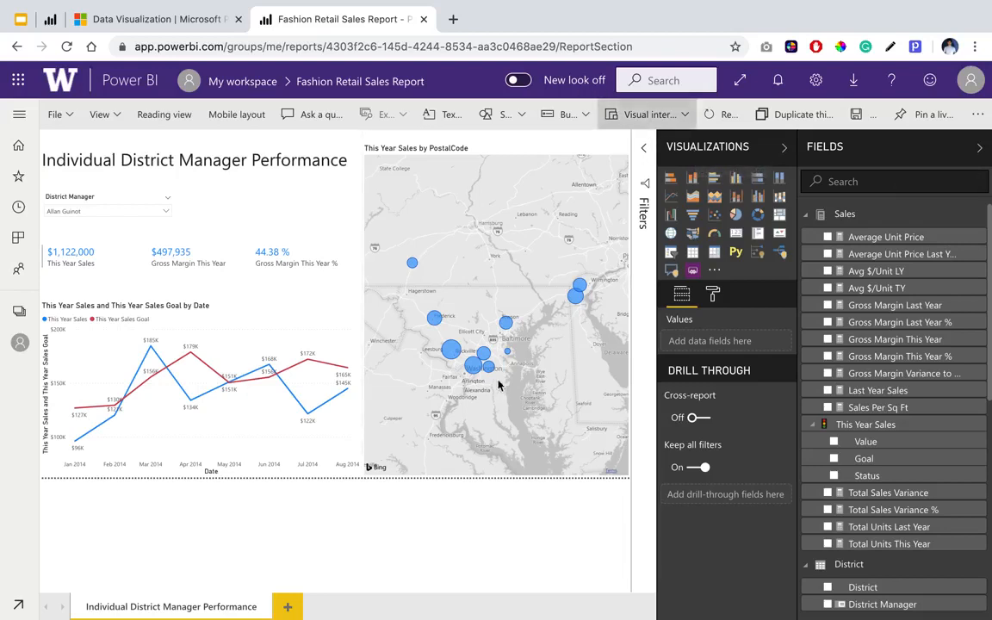
mouse_move(454, 356)
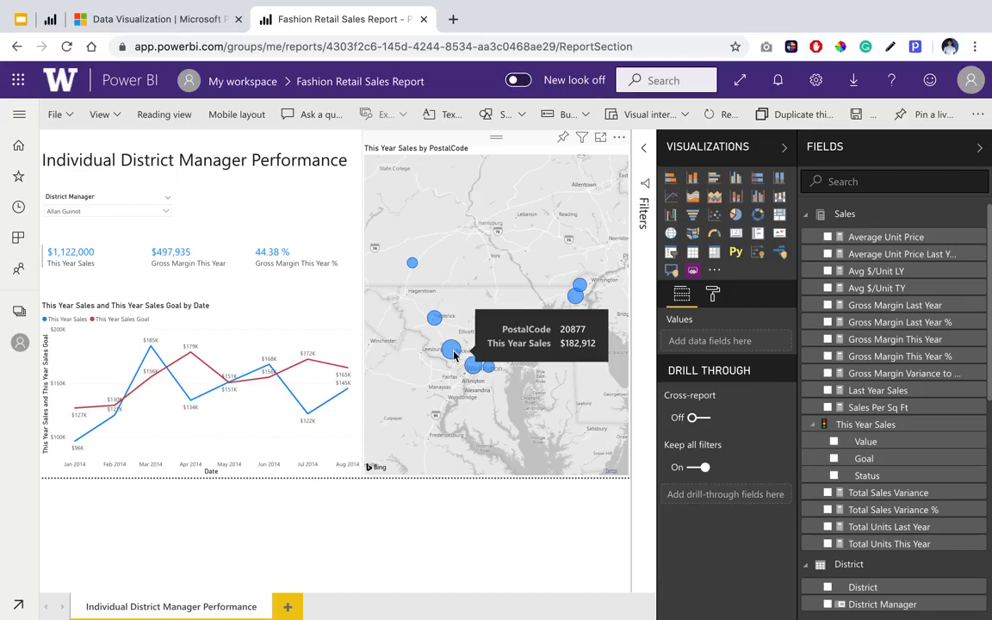
Switch to the published example report and examine the custom tooltips of several map bubbles, including the one near Morgantown.
left_click(51, 20)
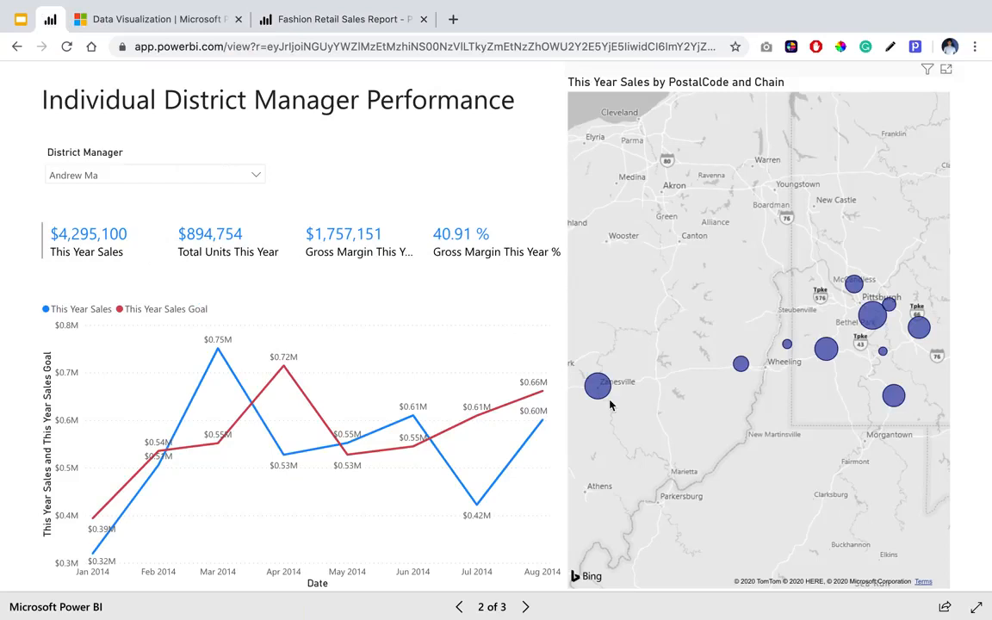
mouse_move(607, 396)
mouse_move(829, 360)
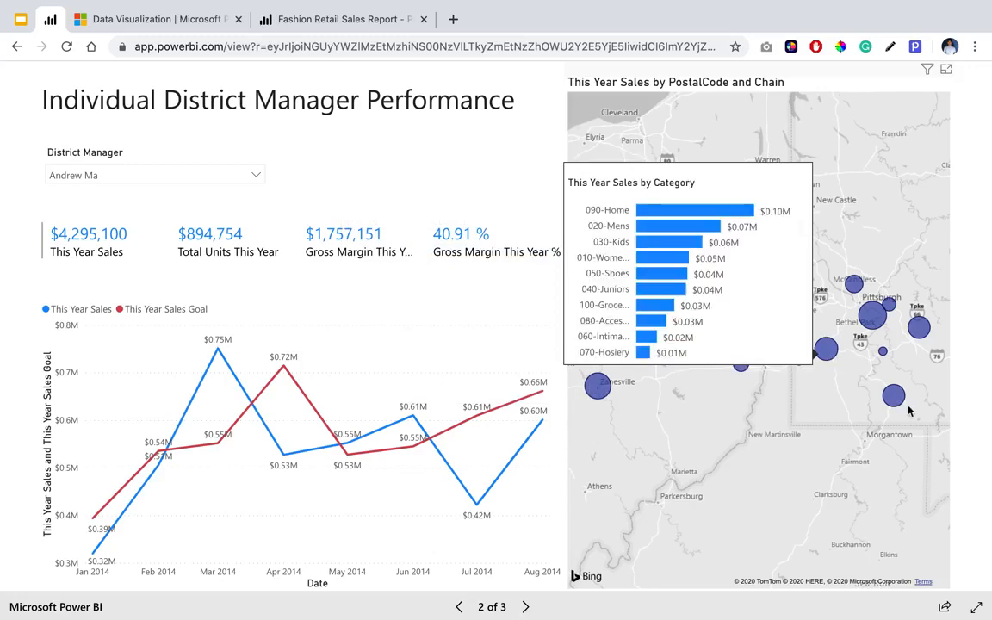
mouse_move(896, 402)
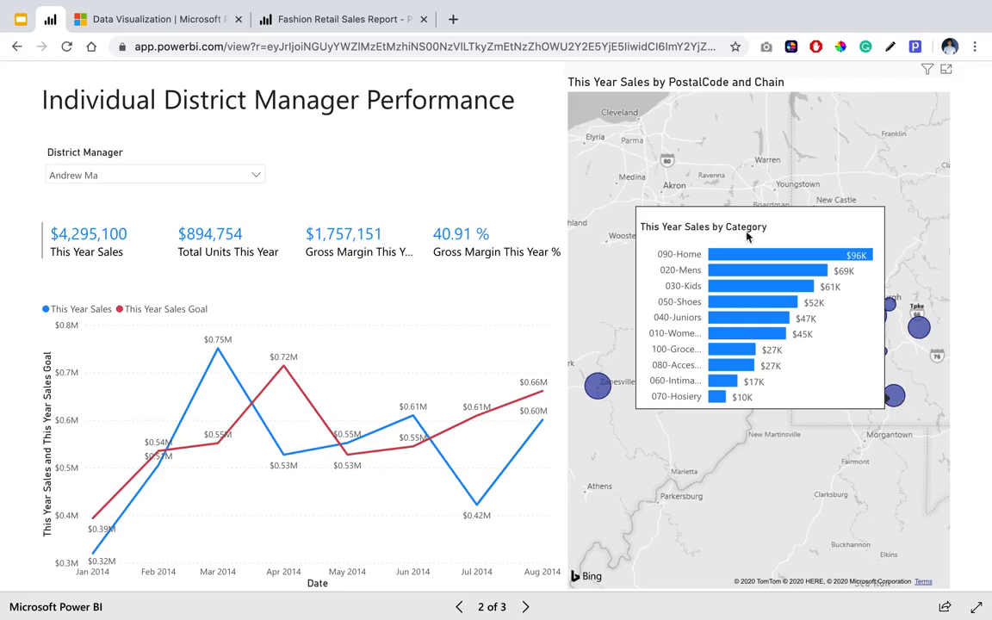
Return to the editable Fashion Retail Sales Report, add a new report page and name it Sales Tooltip.
left_click(388, 25)
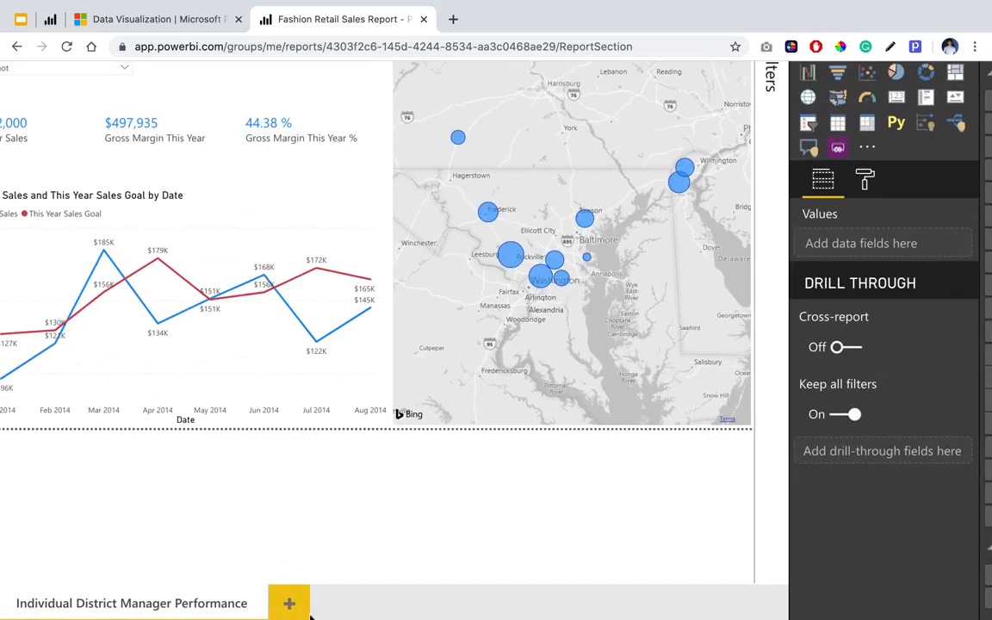
left_click(289, 603)
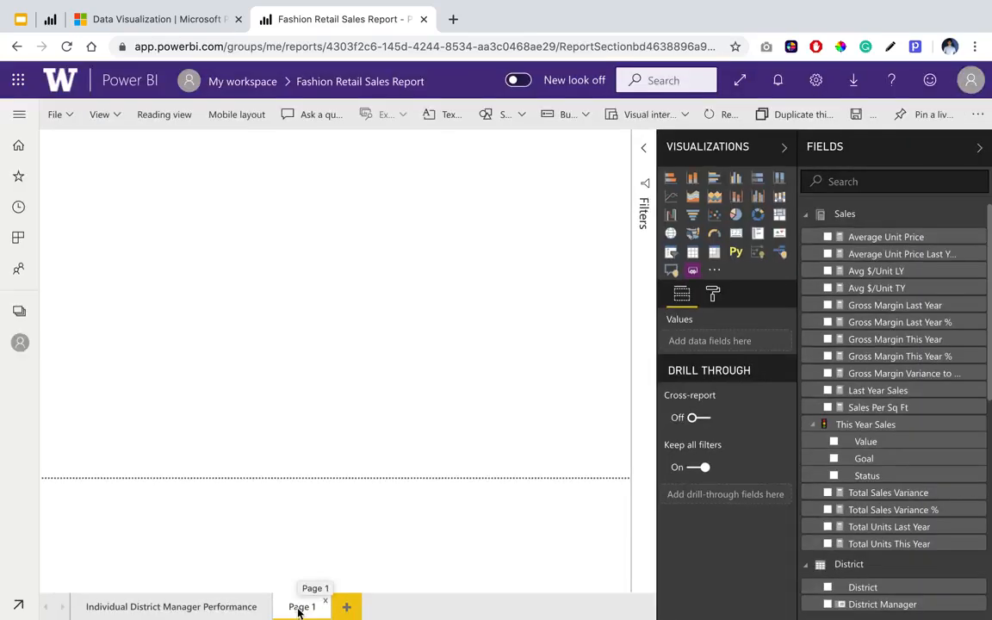
double_click(299, 608)
type("Tooltip")
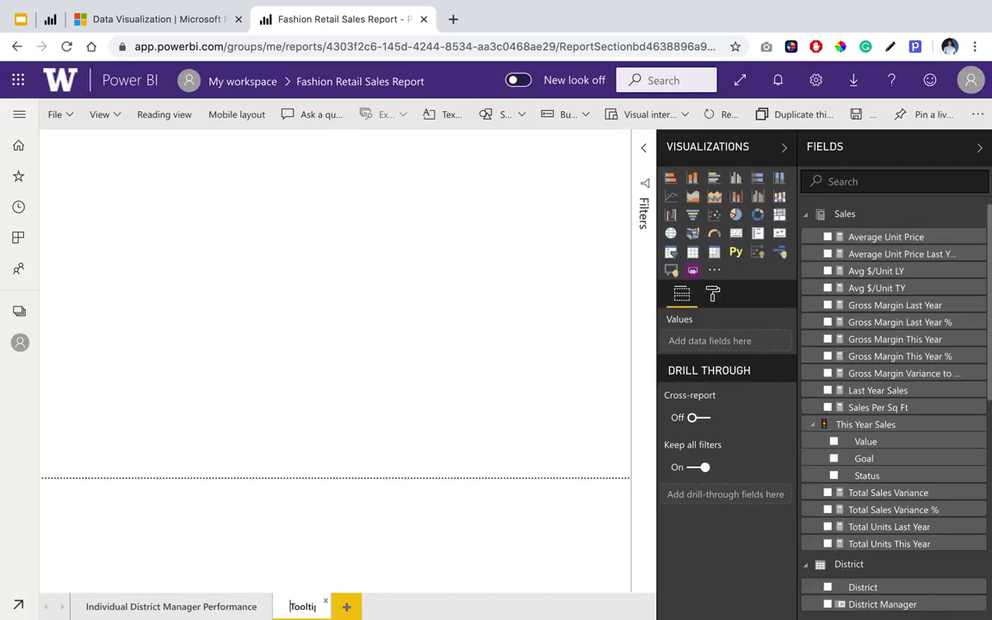
type("Sales")
key("Return")
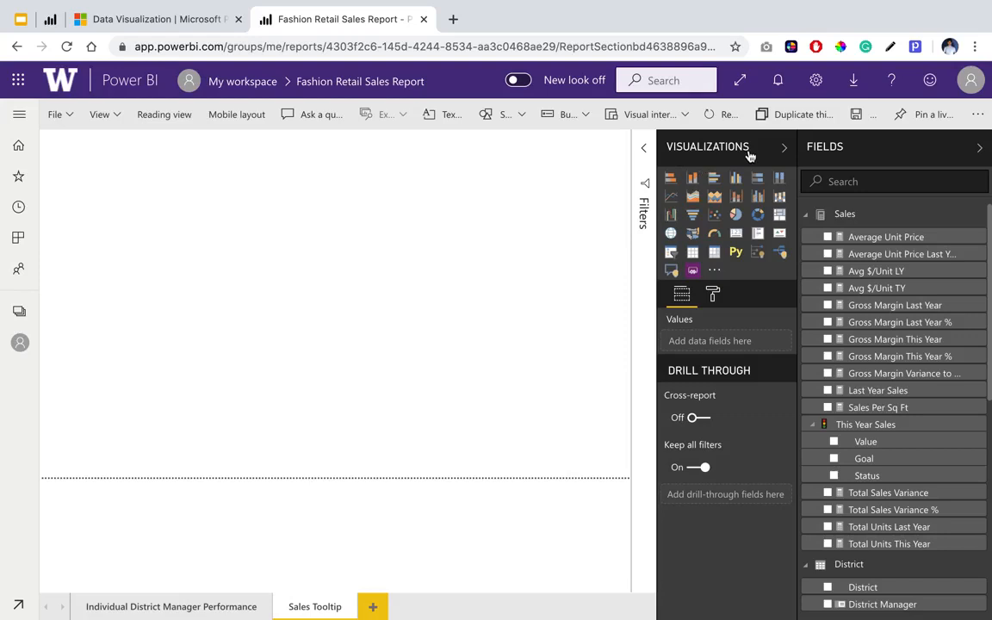
Turn on the Tooltip option in the Sales Tooltip page's page information.
left_click(717, 297)
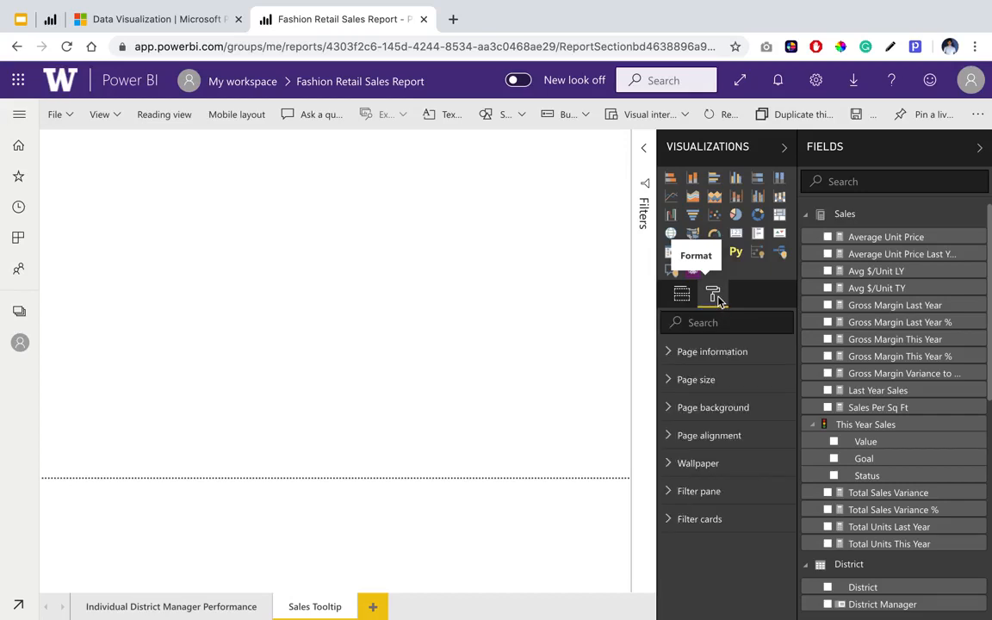
left_click(694, 353)
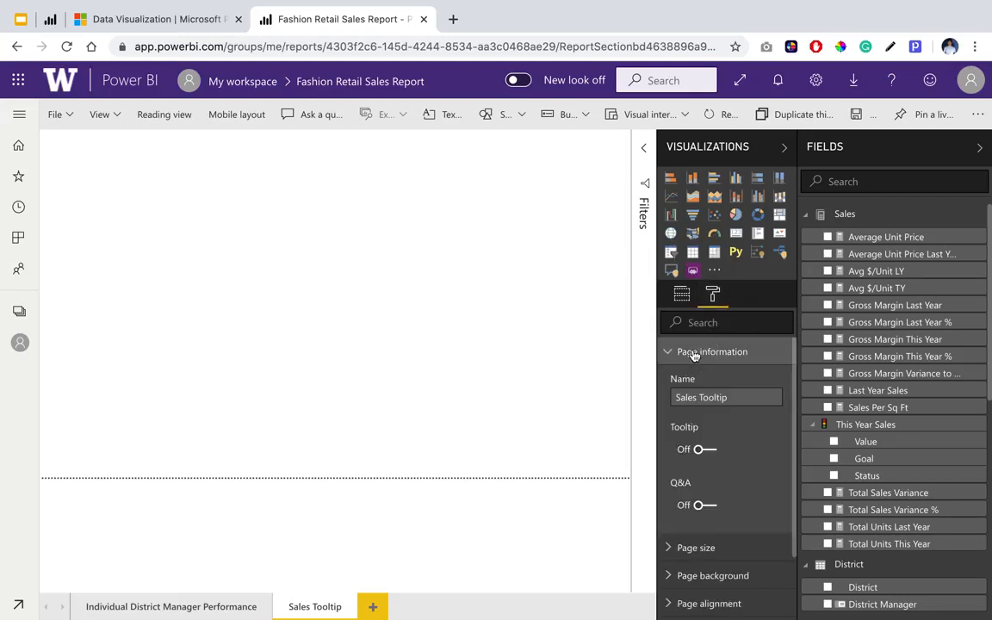
left_click(708, 450)
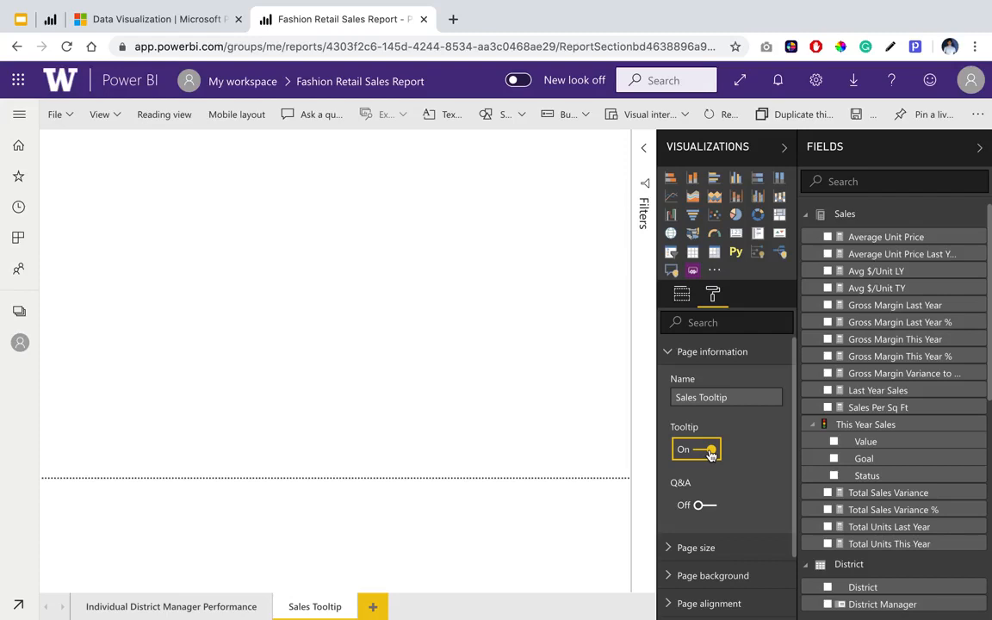
left_click(728, 347)
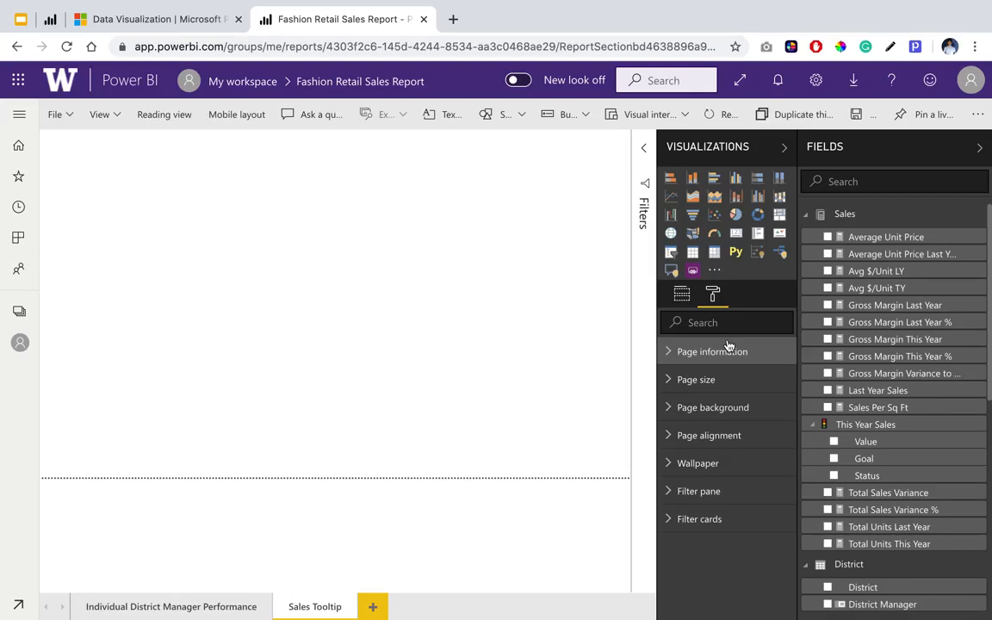
Set the page size type to Tooltip and display the page at actual size.
left_click(700, 381)
scroll(707, 440, "down", 2)
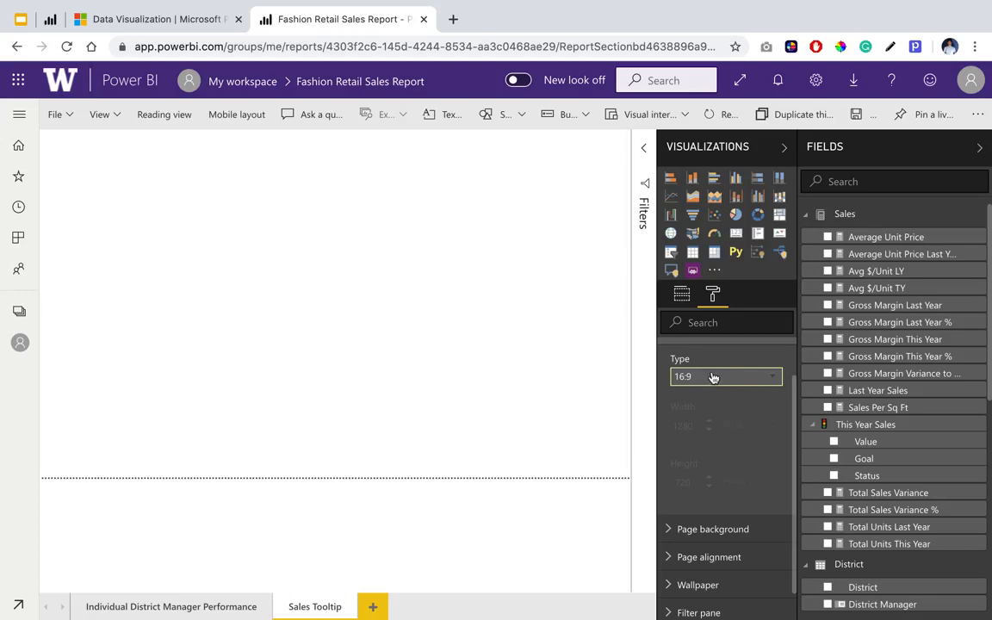
left_click(711, 376)
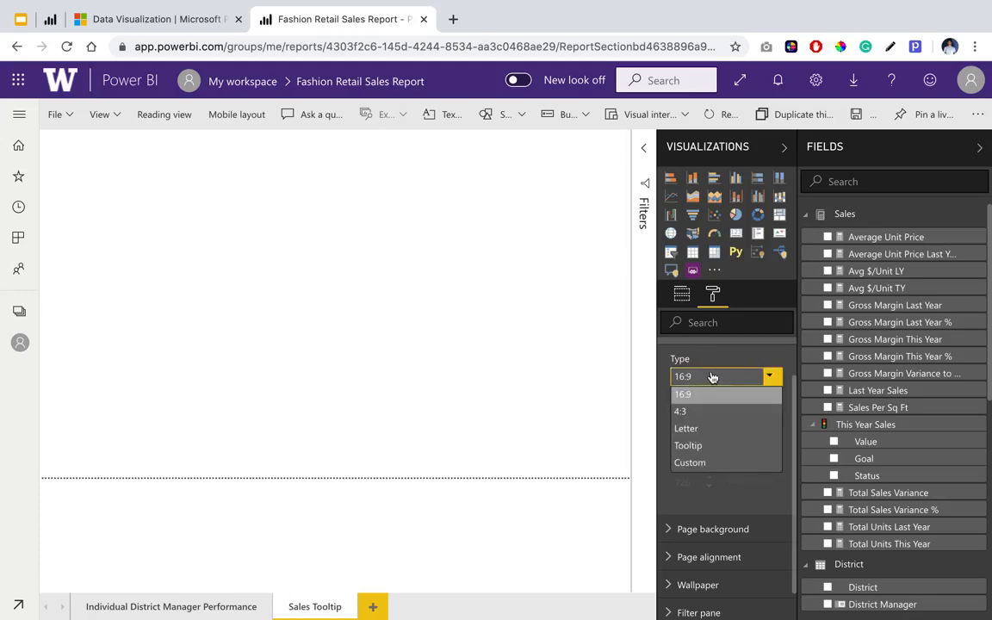
left_click(723, 447)
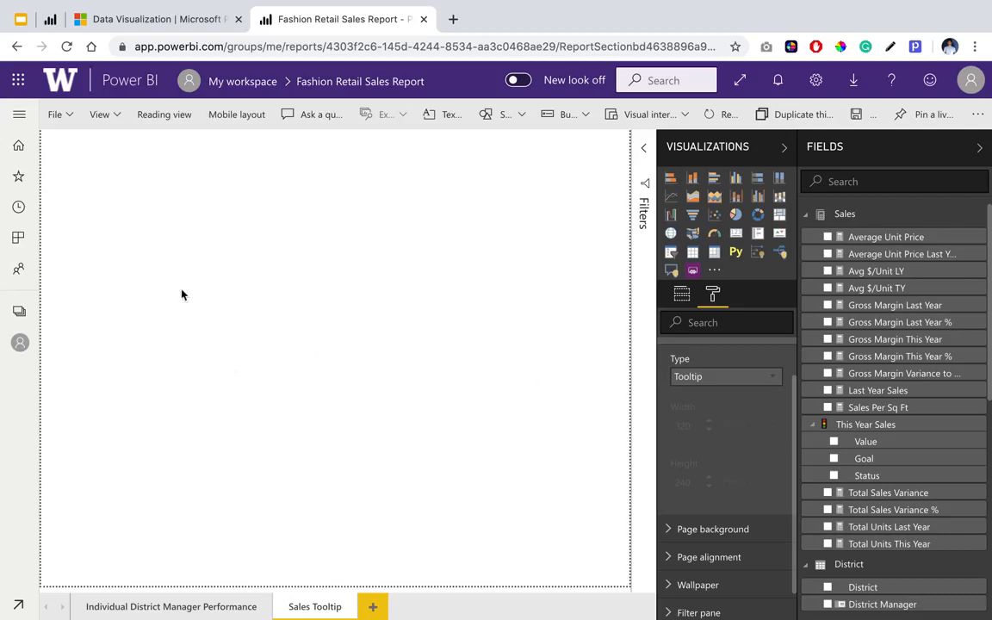
left_click(118, 121)
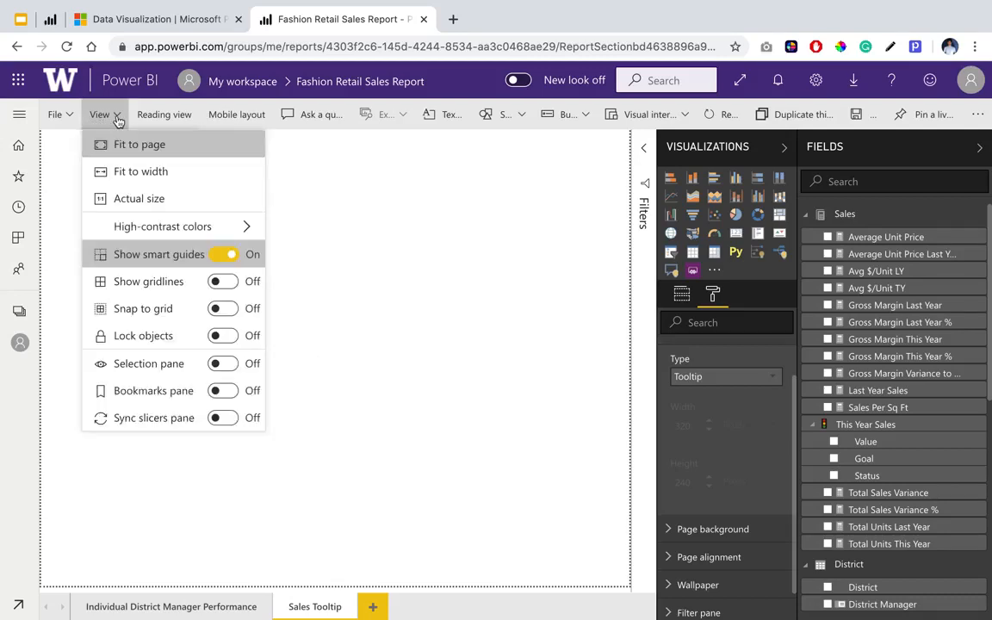
left_click(157, 201)
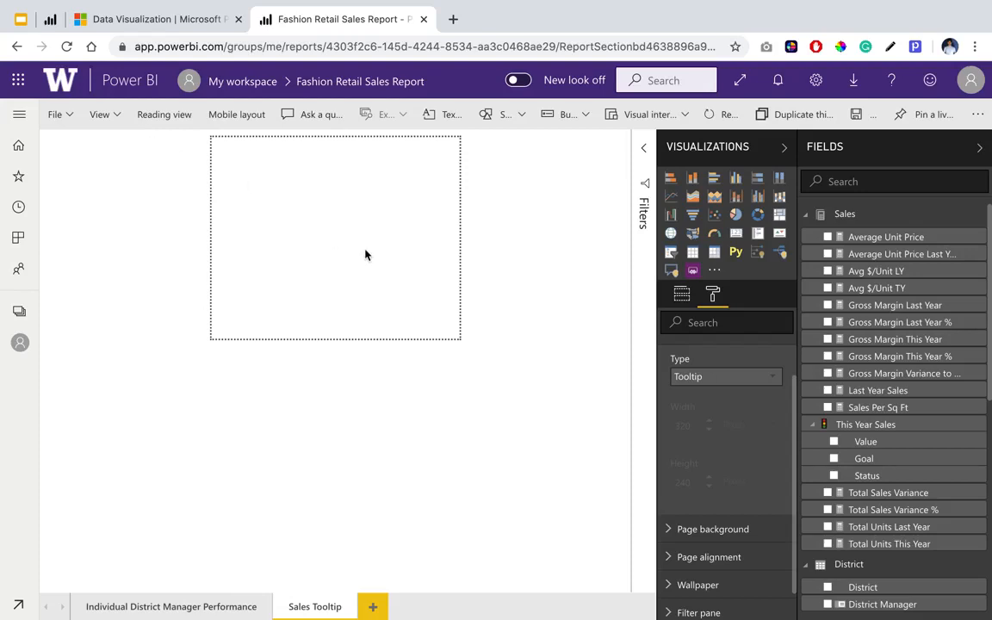
scroll(768, 476, "up", 1)
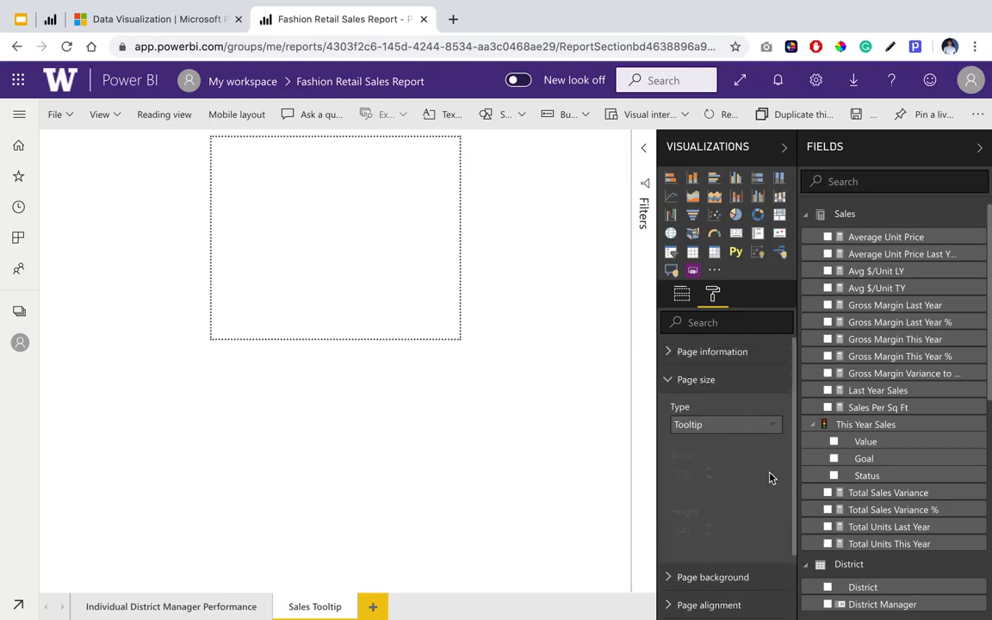
left_click(670, 380)
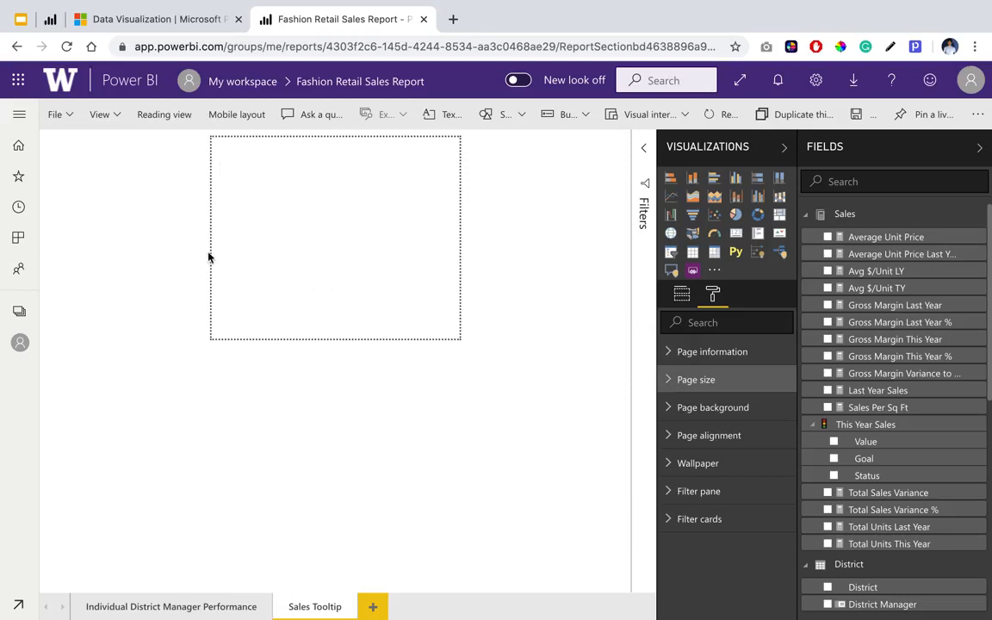
Insert a stacked bar chart spanning the full width of the tooltip page, leaving a narrow strip free above it.
left_click(672, 179)
left_click_drag(248, 161, 197, 168)
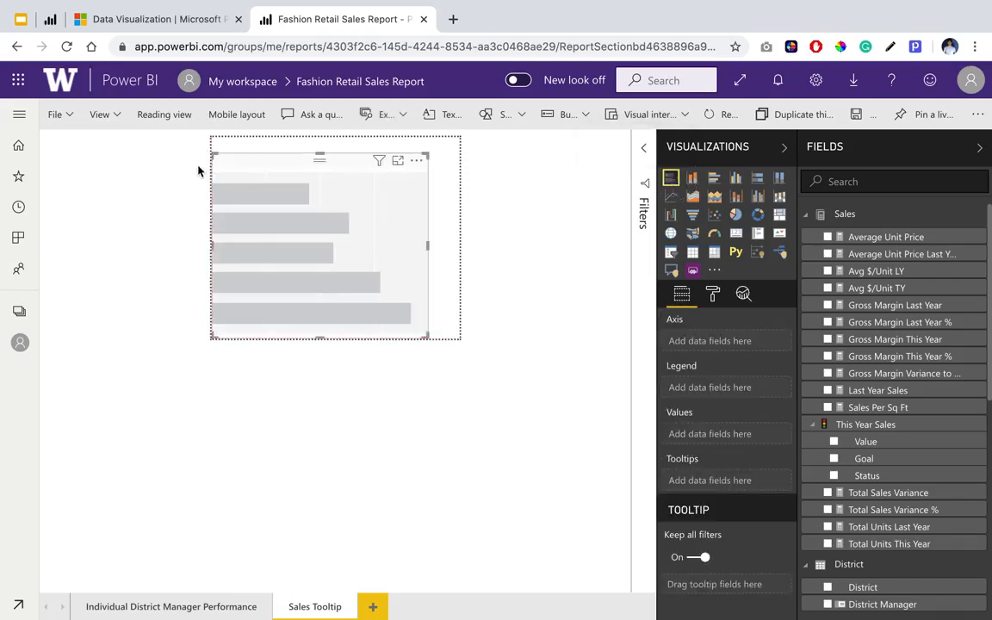
left_click_drag(325, 158, 323, 166)
left_click_drag(428, 250, 478, 261)
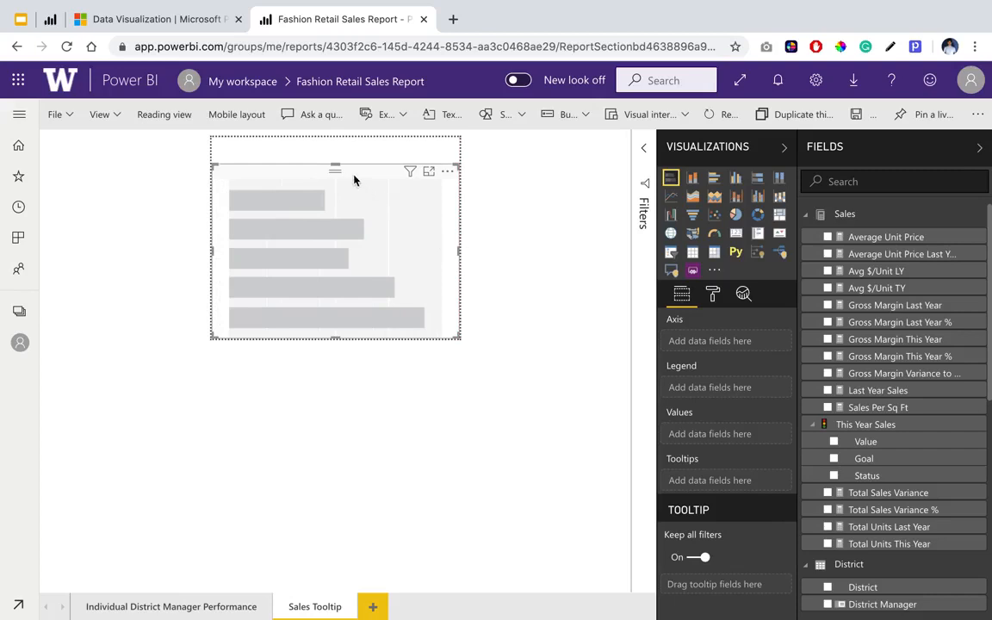
left_click_drag(337, 164, 339, 168)
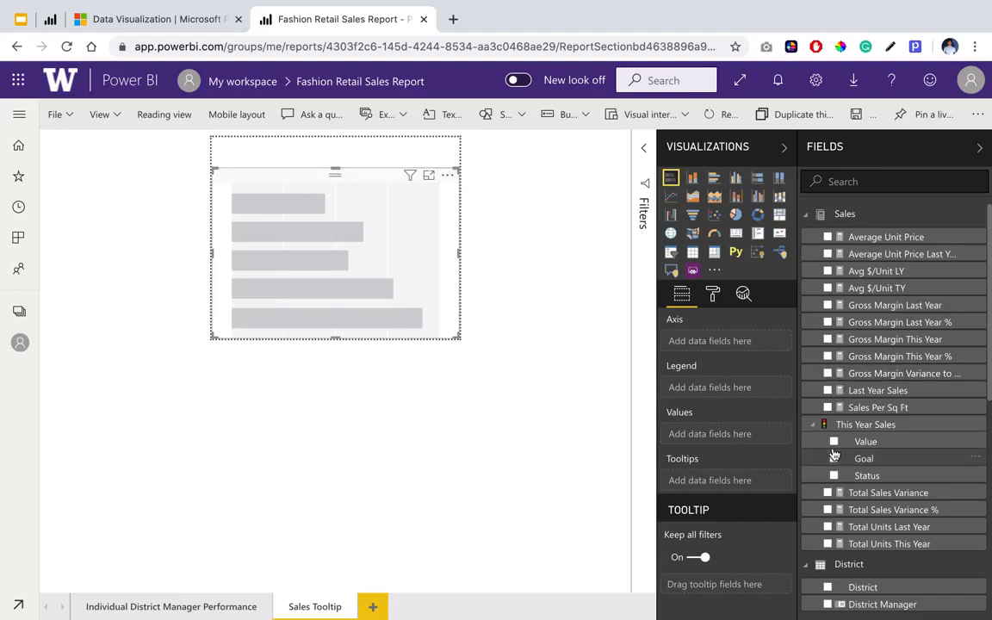
Assign the Item table's Category field to the bar chart's axis and This Year Sales Value to its values.
scroll(834, 455, "down", 5)
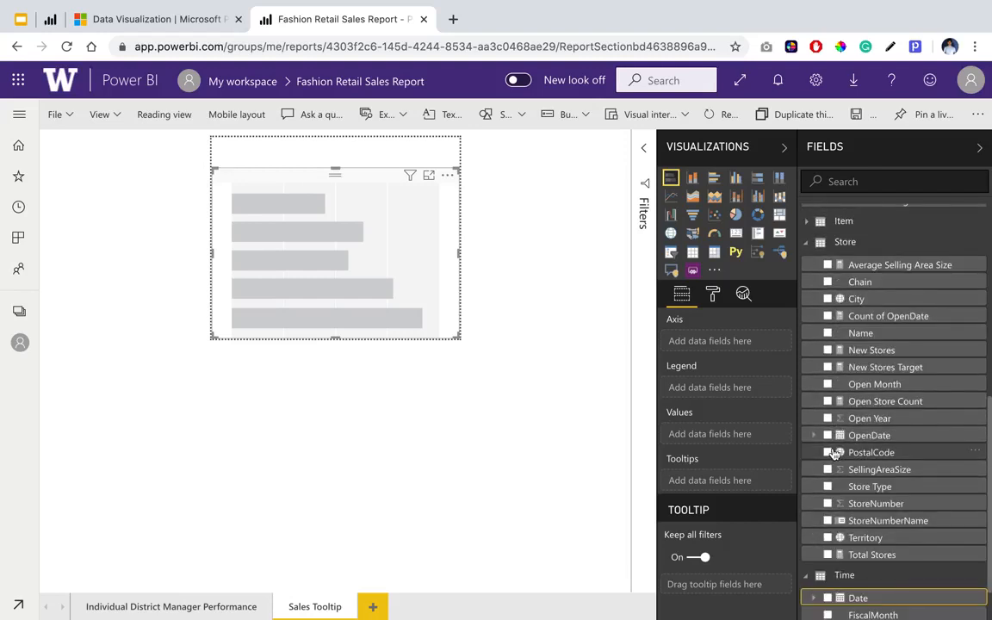
scroll(807, 370, "up", 1)
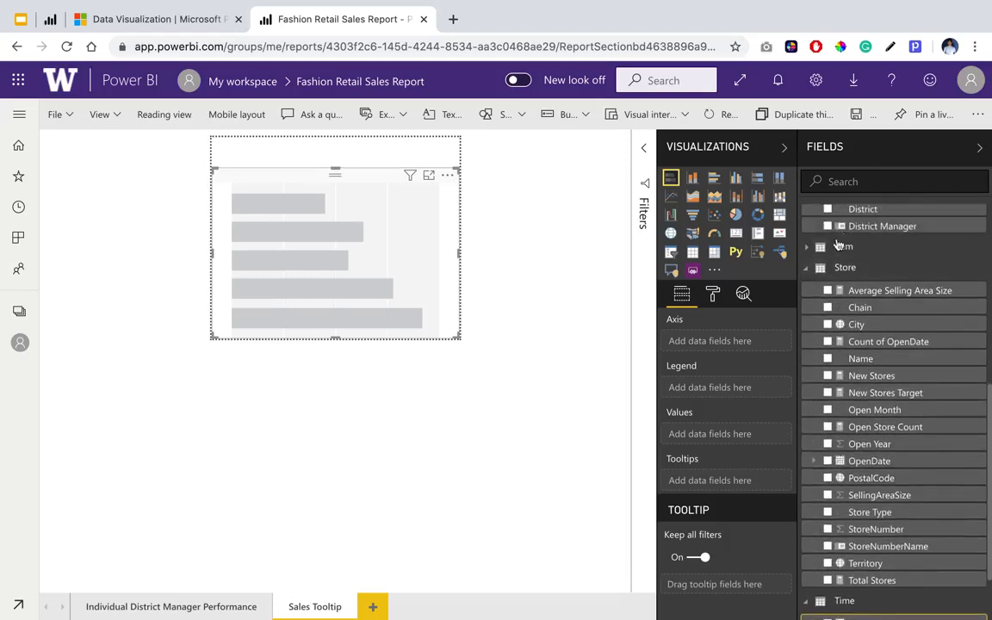
left_click(806, 249)
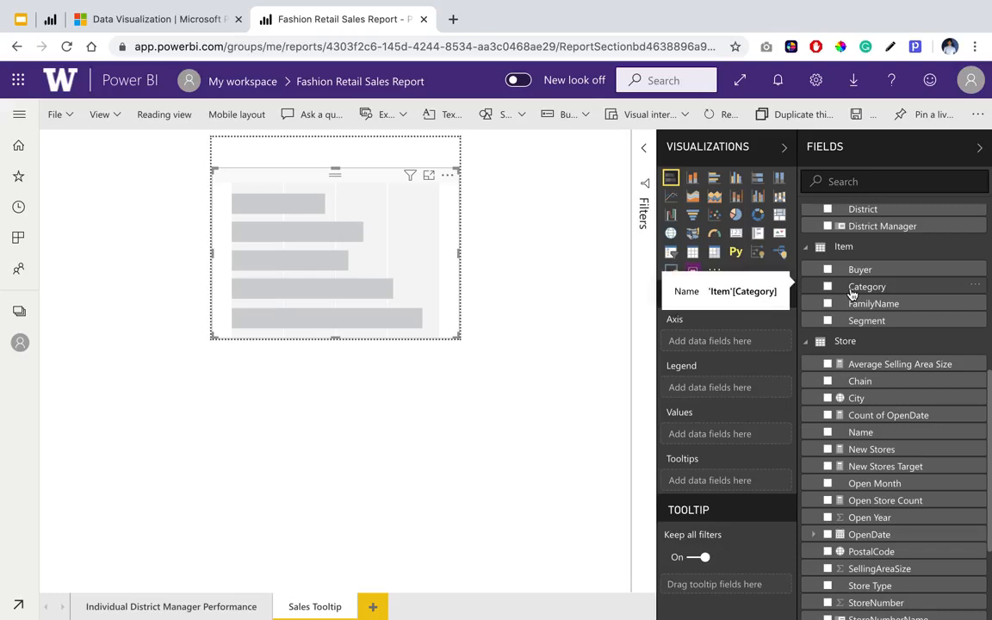
left_click_drag(851, 291, 728, 348)
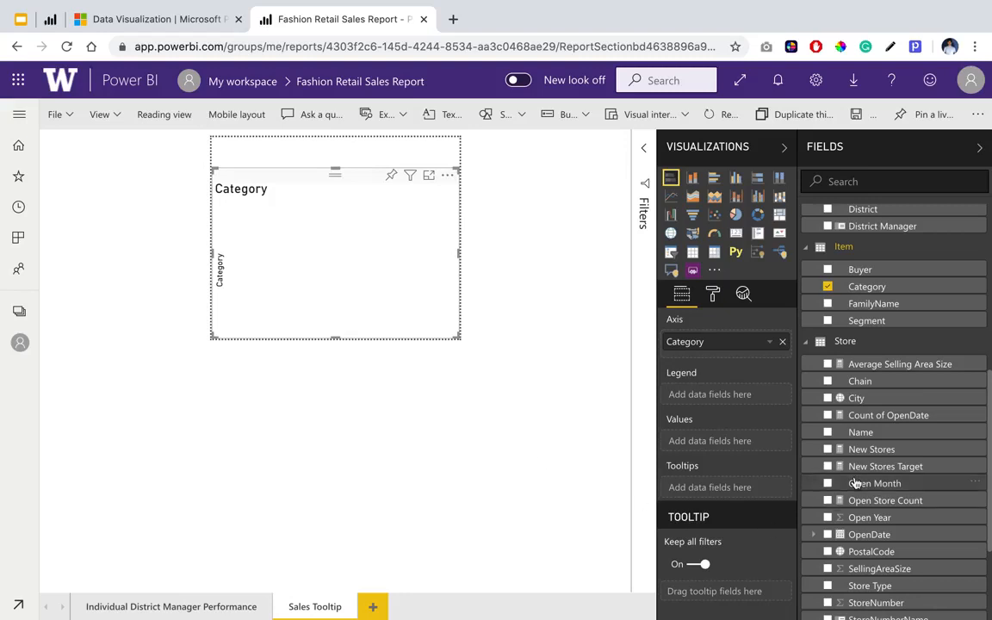
scroll(892, 446, "up", 3)
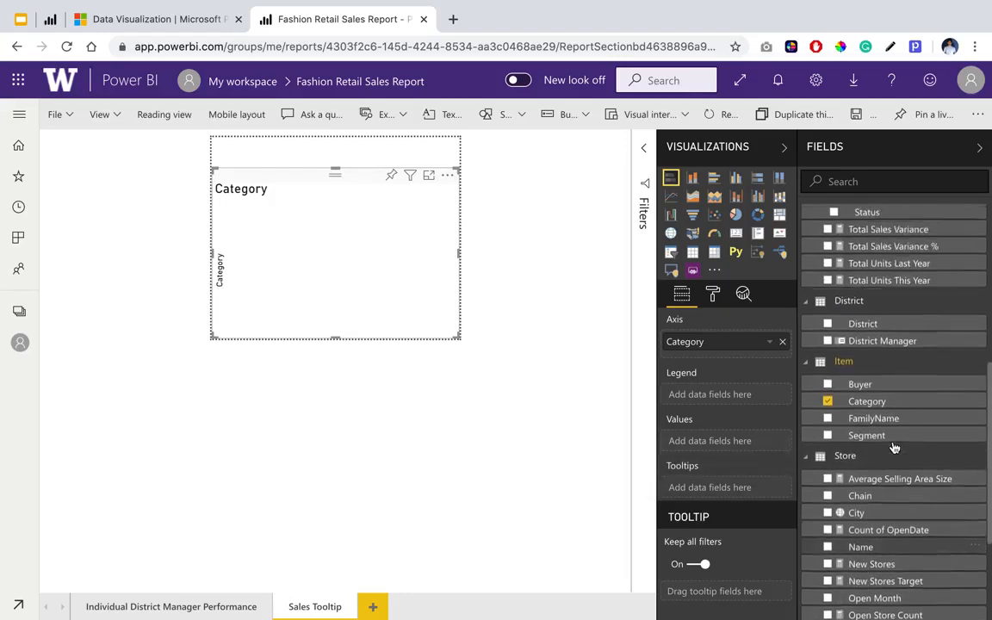
scroll(894, 447, "up", 7)
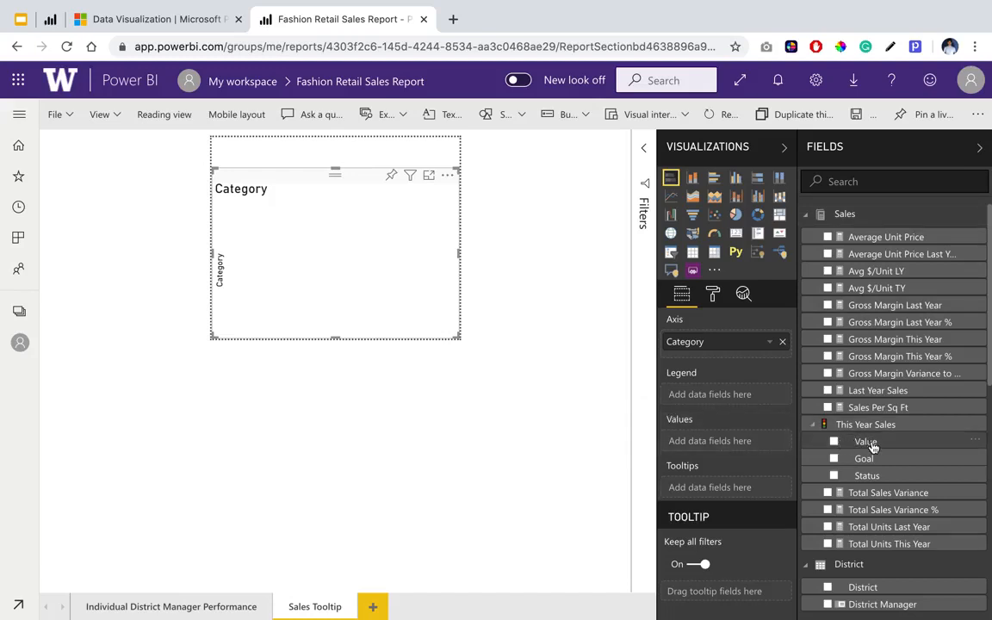
left_click_drag(870, 444, 703, 444)
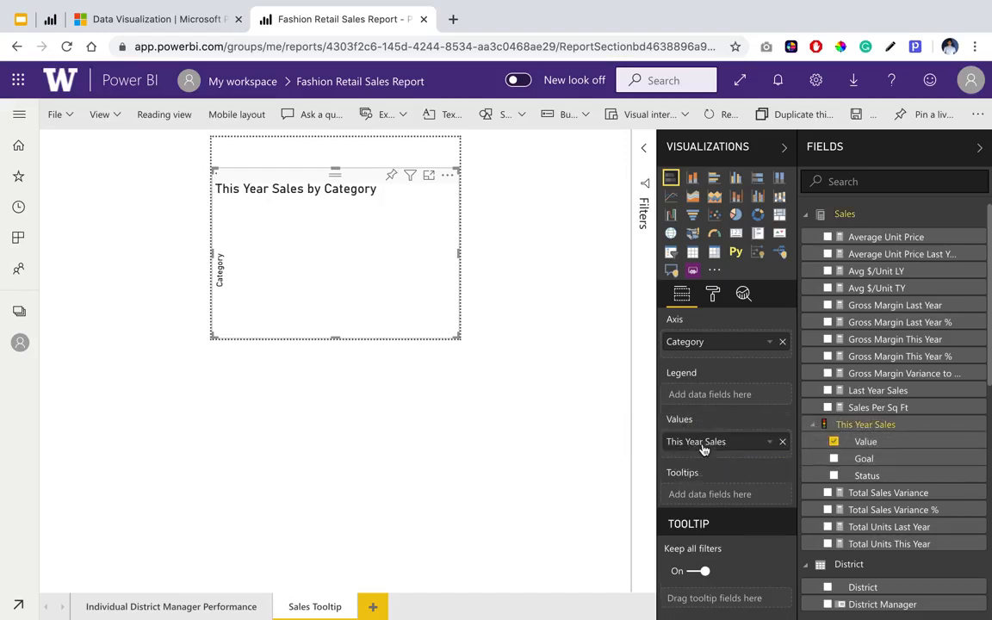
Undo the last field assignment and put This Year Sales Value back into the bar chart's values.
scroll(331, 253, "down", 3)
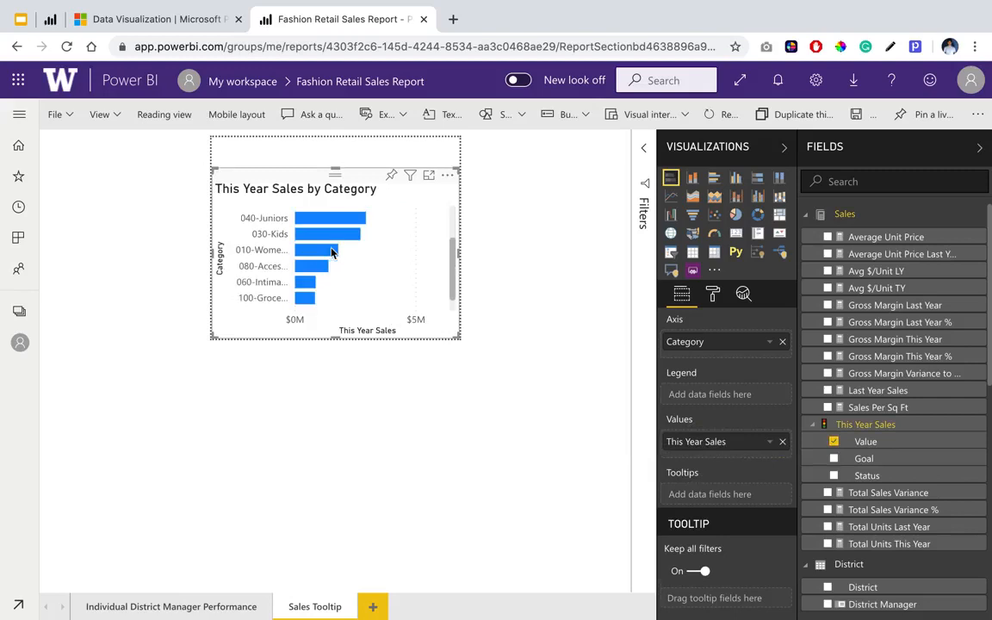
scroll(331, 252, "up", 3)
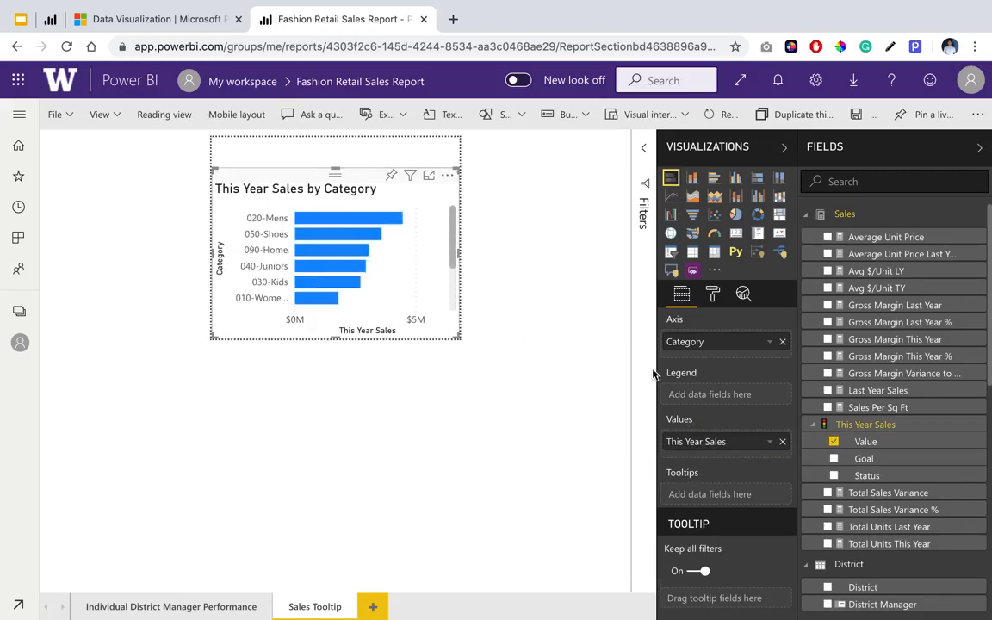
key("super+z")
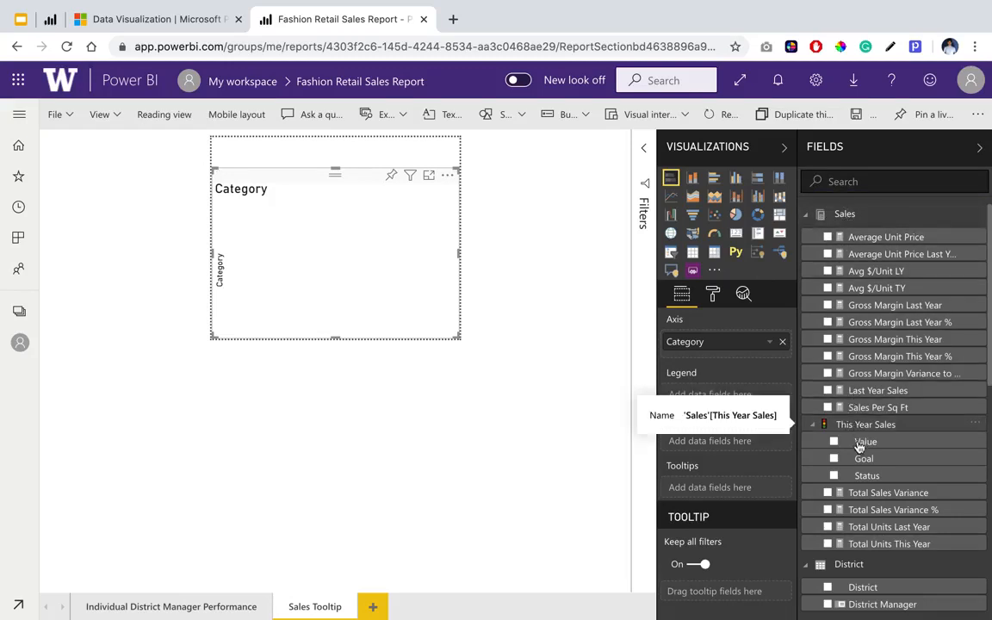
left_click_drag(865, 443, 715, 442)
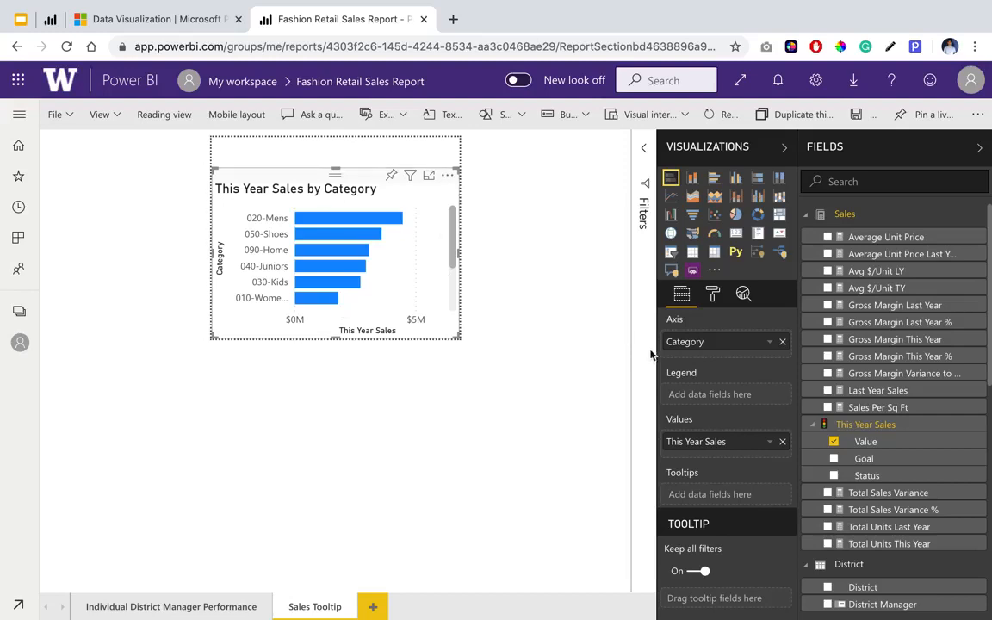
Set the text size of the bar chart's Y axis to 8 pt.
left_click(713, 294)
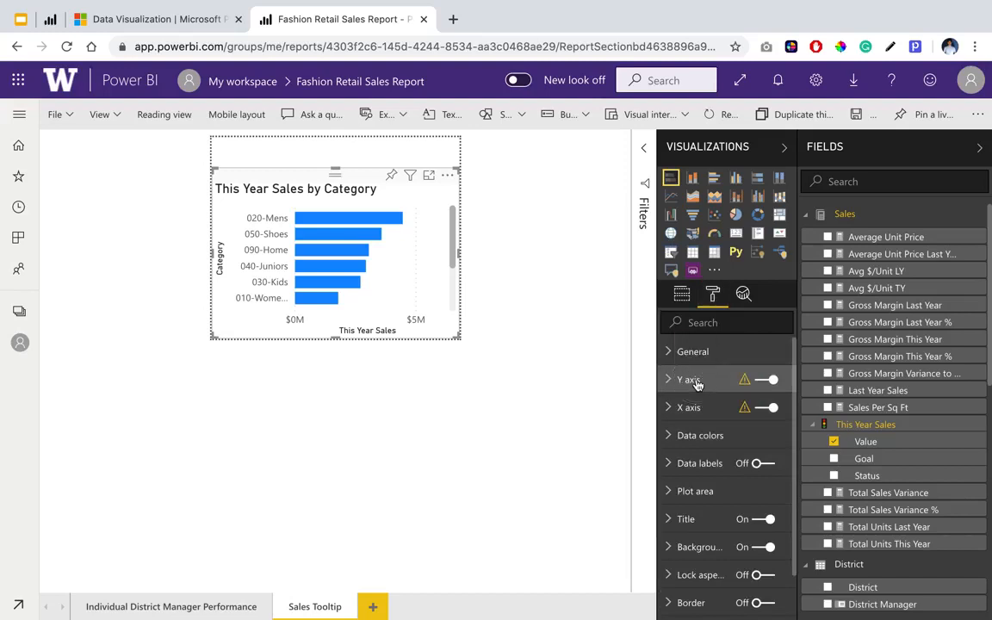
left_click(696, 384)
scroll(738, 512, "down", 3)
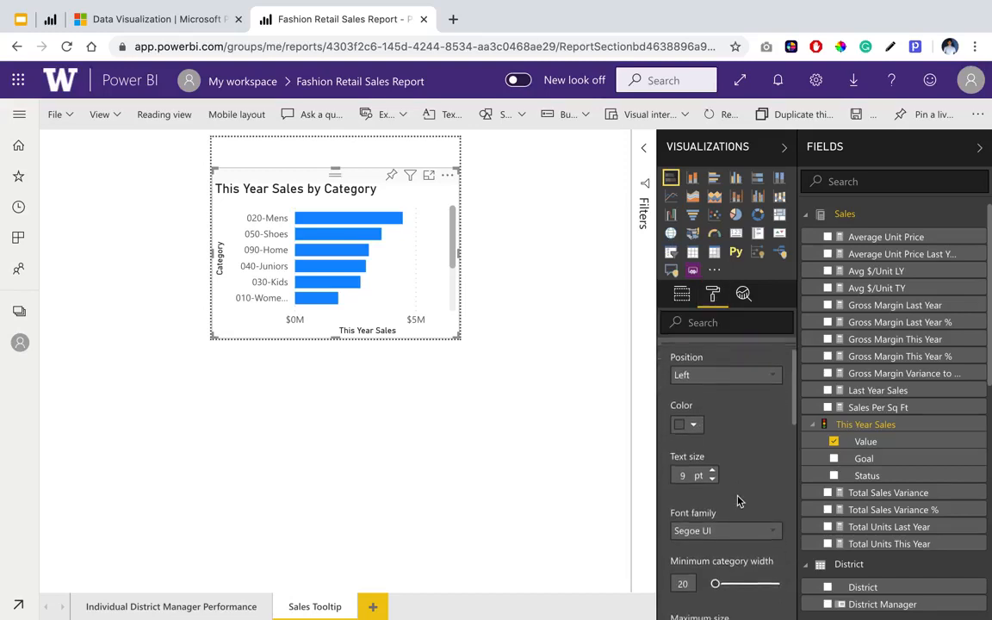
scroll(737, 502, "up", 1)
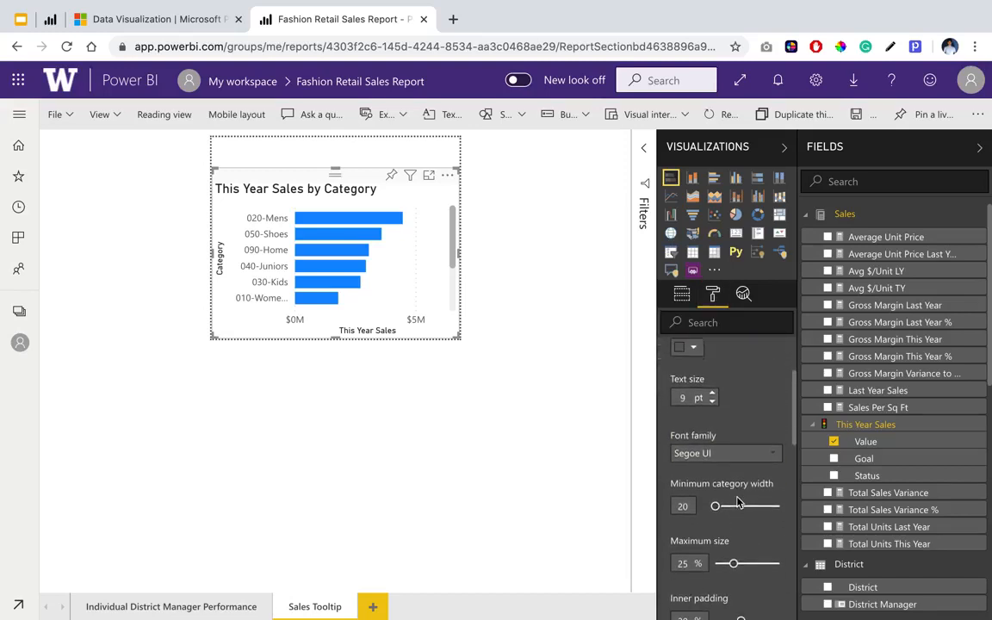
left_click(714, 402)
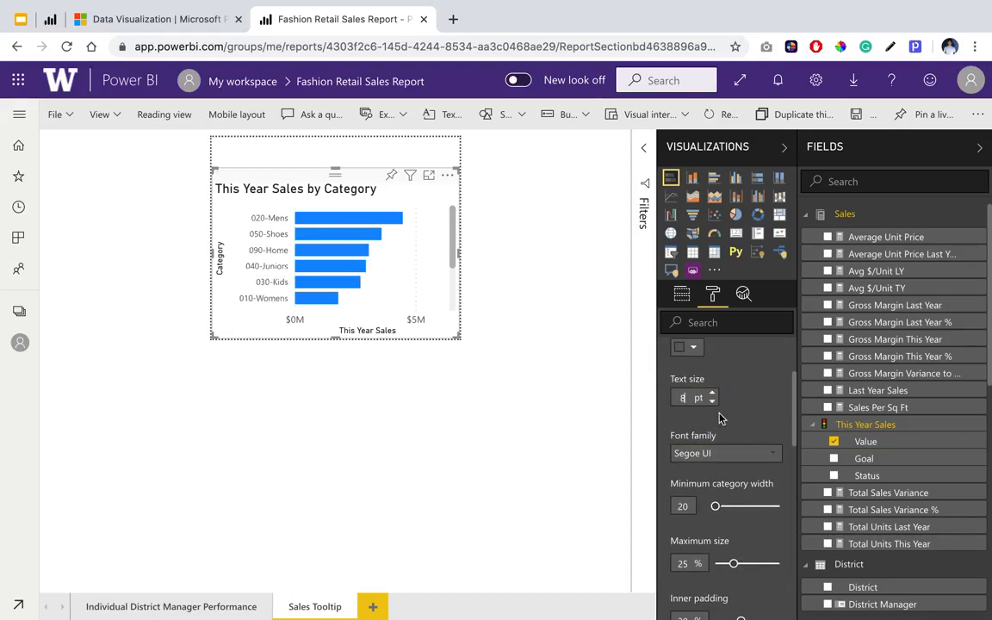
Turn off the title of the bar chart's Y axis.
scroll(719, 416, "down", 5)
scroll(721, 418, "down", 4)
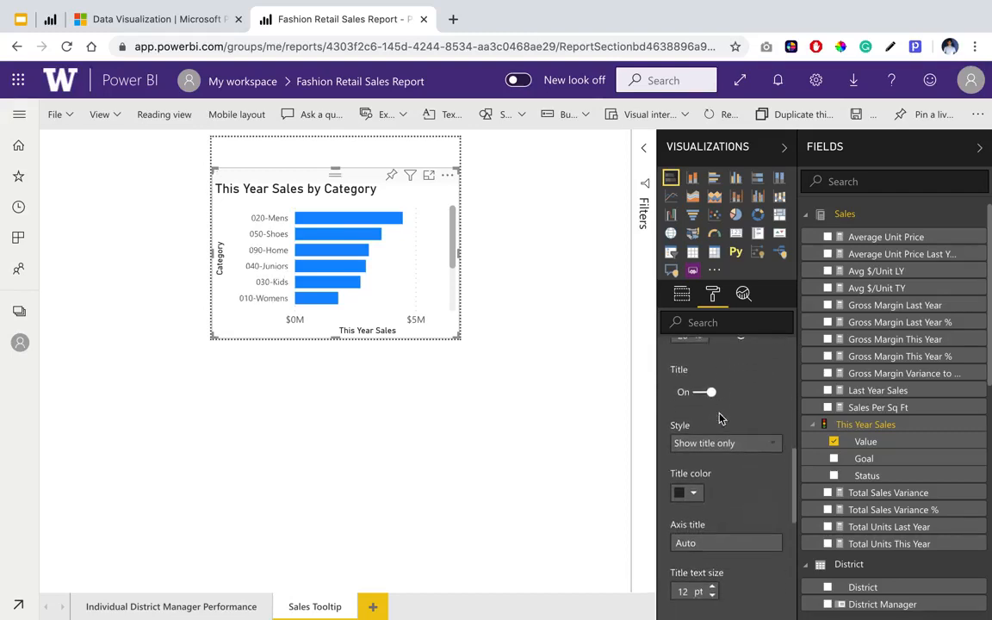
scroll(720, 414, "down", 1)
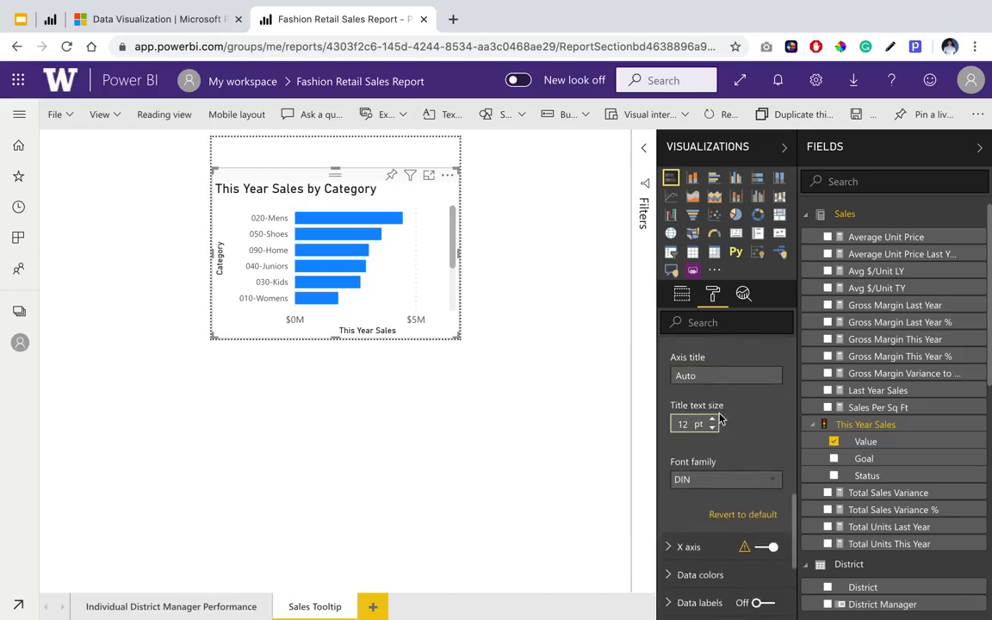
scroll(720, 416, "up", 3)
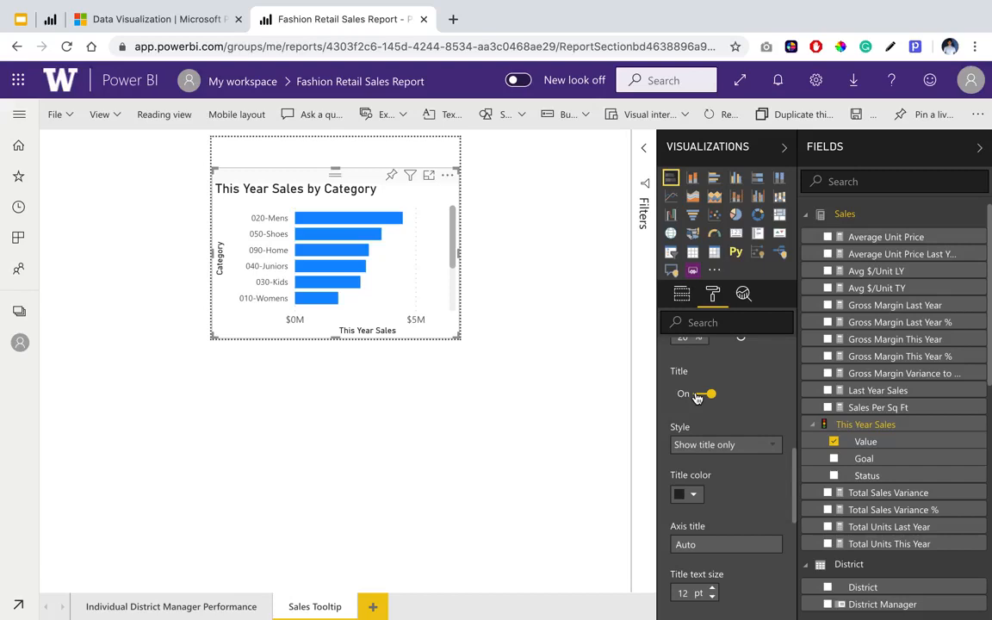
left_click(698, 396)
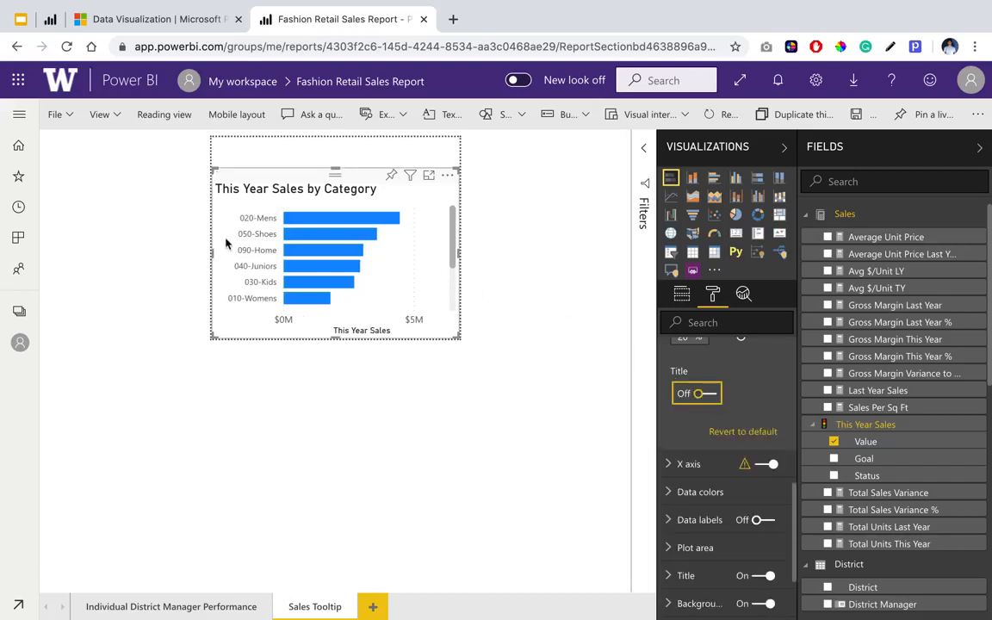
Turn off the title of the bar chart's X axis and collapse the axis formatting options.
left_click(669, 466)
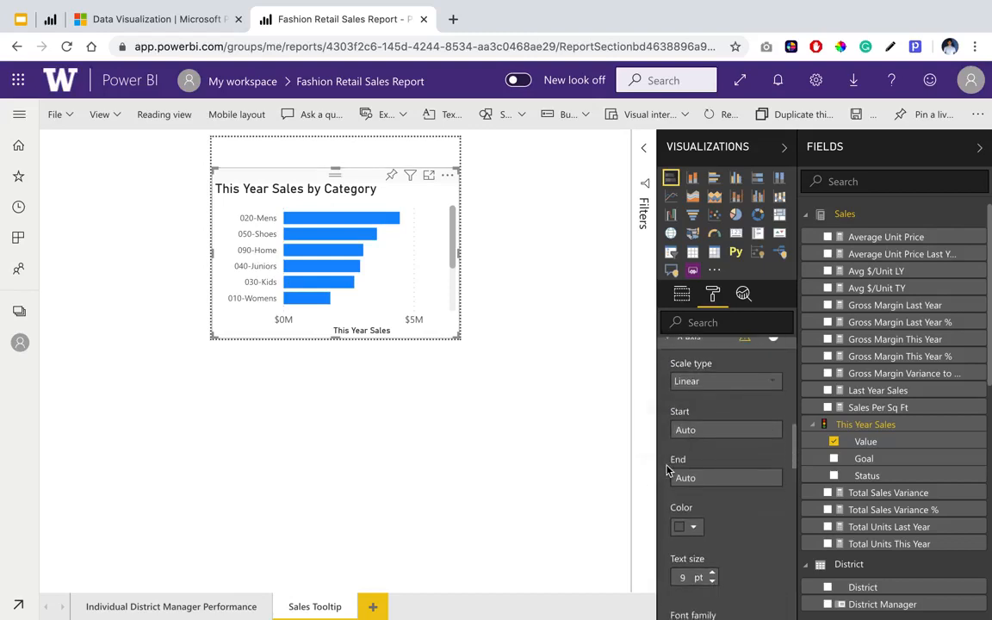
scroll(668, 469, "down", 3)
scroll(735, 511, "down", 5)
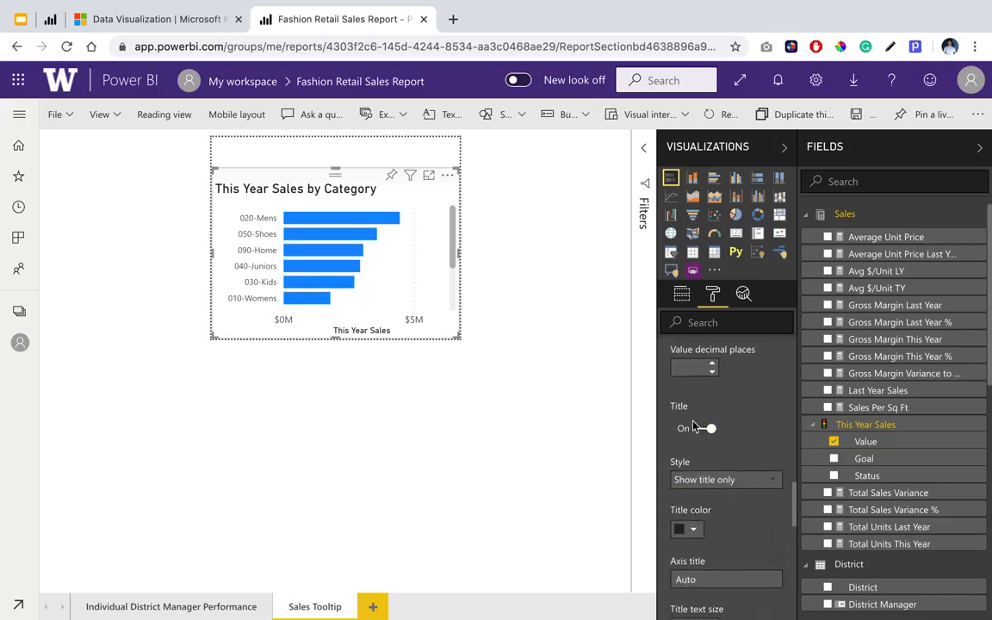
left_click(696, 428)
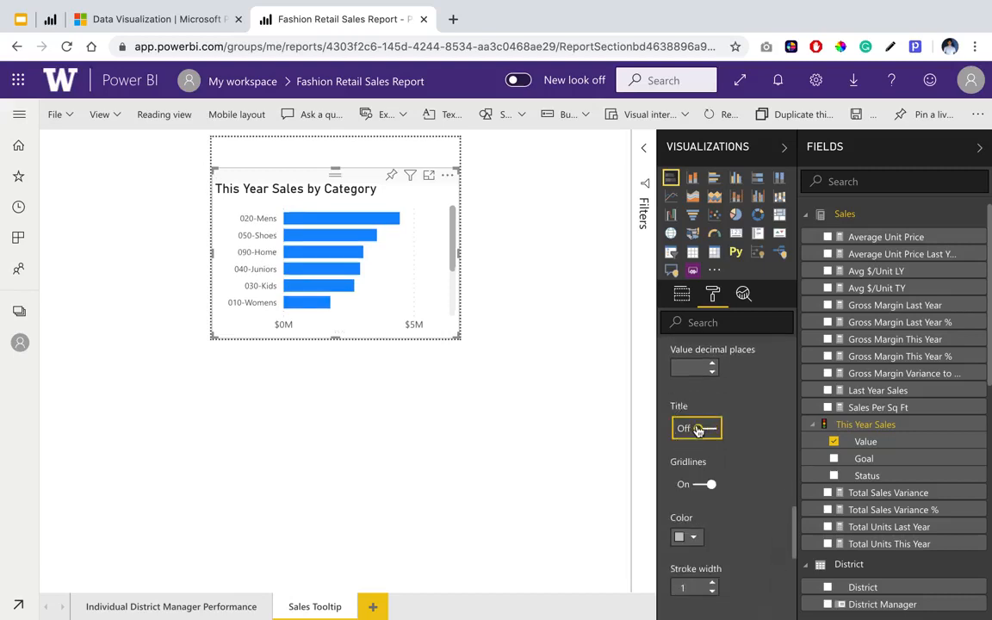
scroll(698, 430, "up", 8)
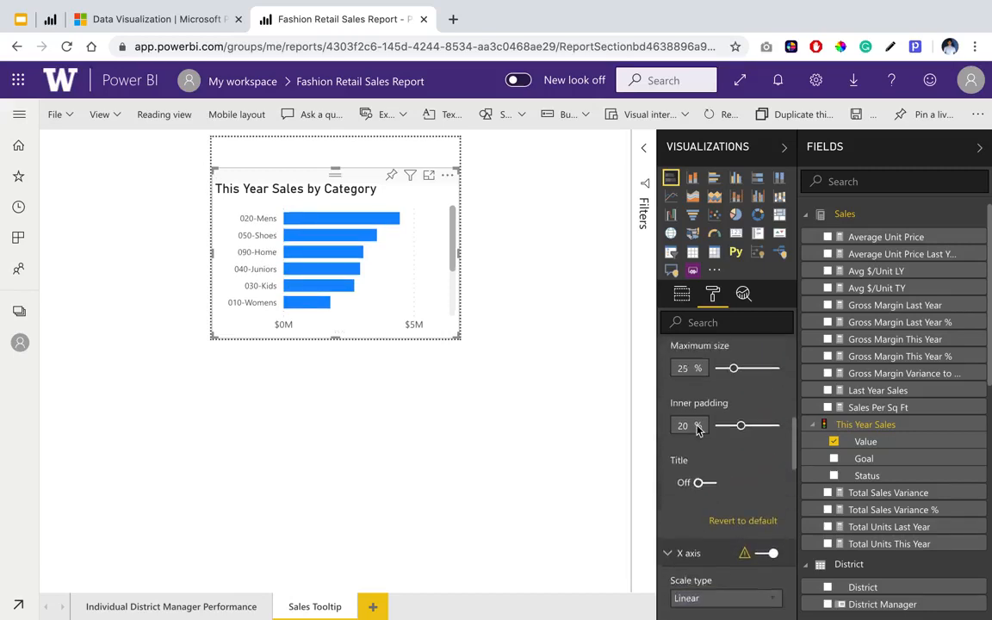
scroll(684, 477, "up", 10)
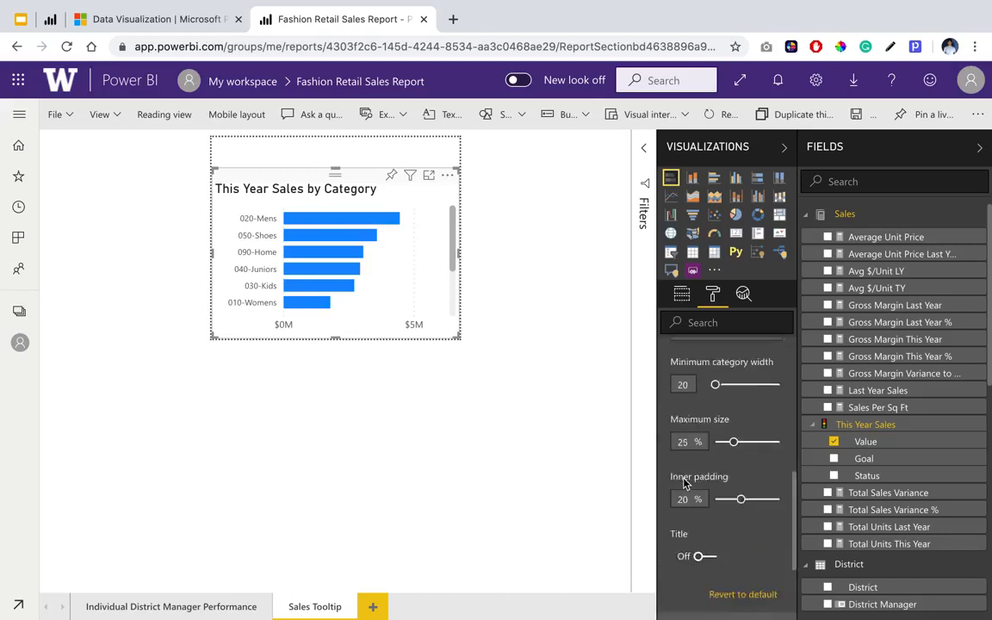
scroll(684, 476, "up", 3)
left_click(671, 381)
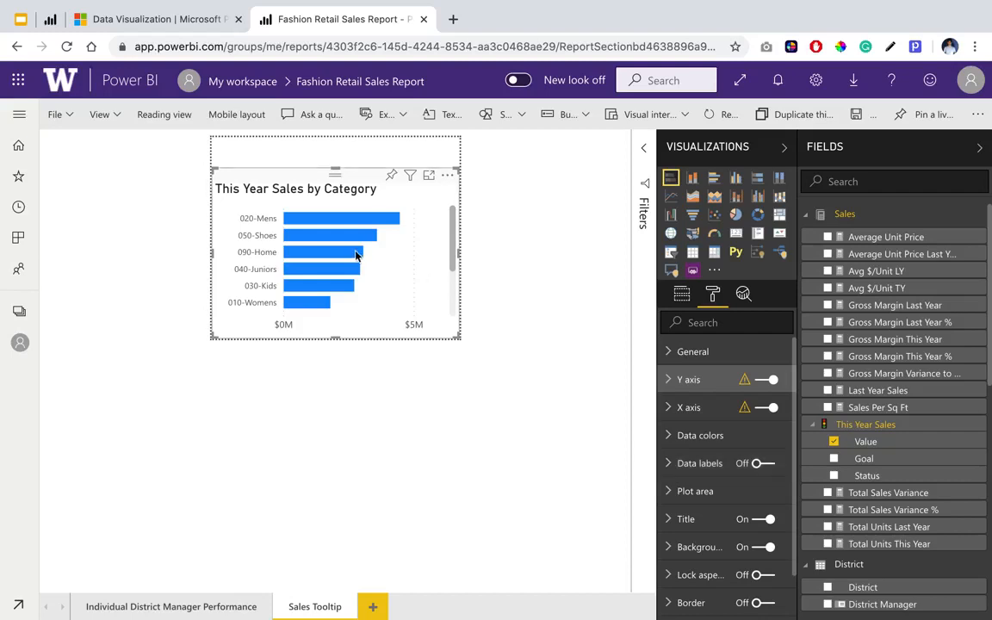
Turn on the bar chart's data labels and set its title text size to 12 pt.
left_click(755, 465)
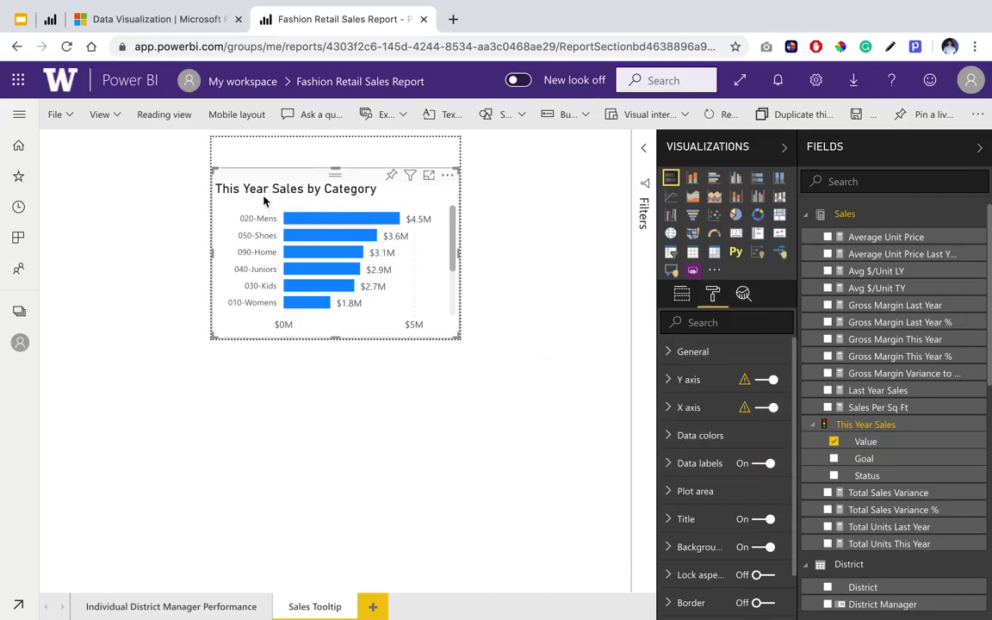
left_click(683, 522)
scroll(682, 521, "down", 5)
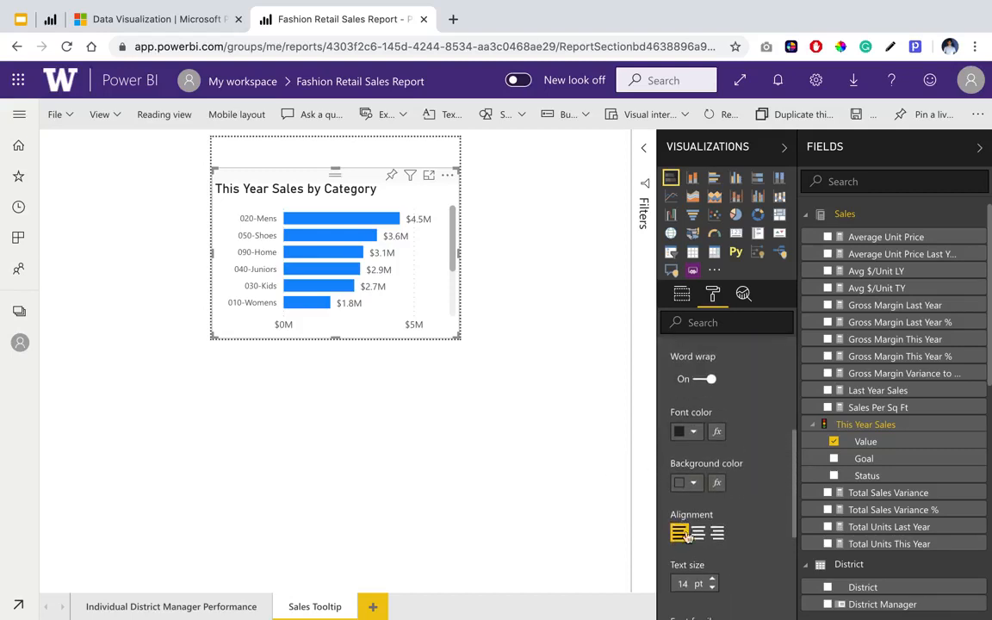
left_click(712, 589)
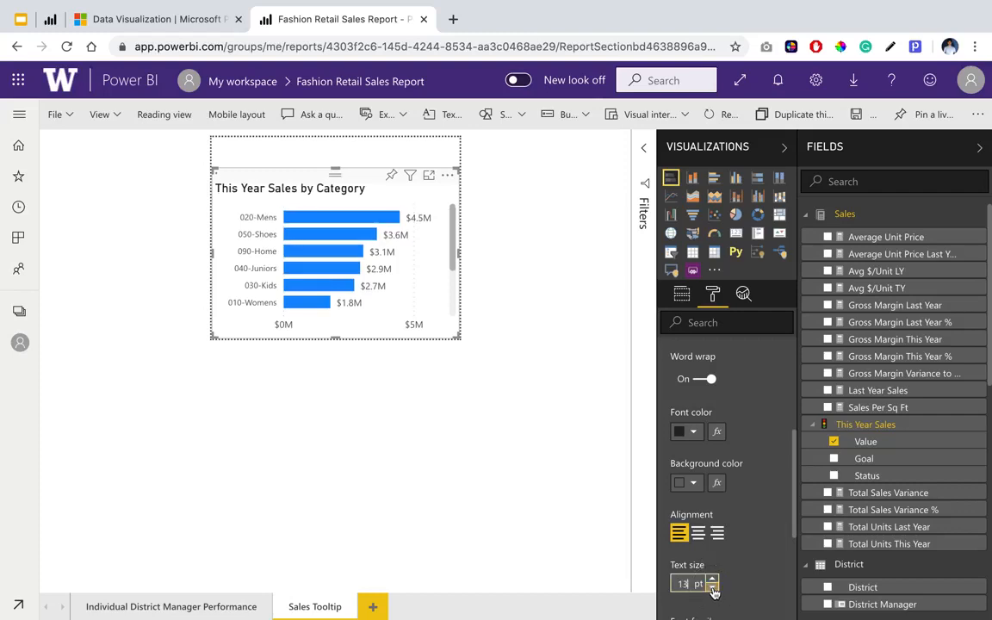
left_click(712, 589)
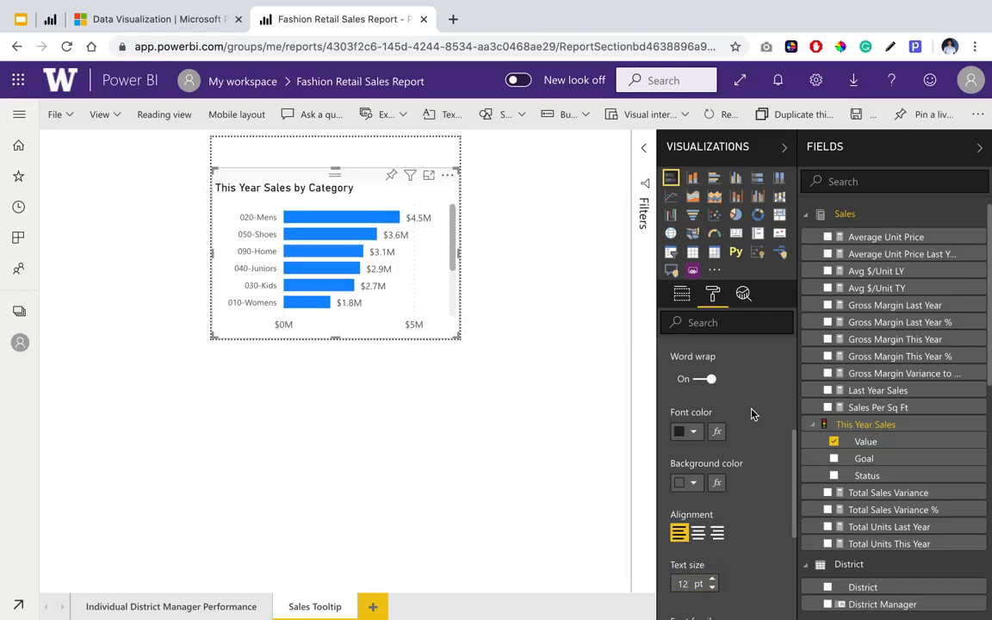
Extend the bar chart upward to fill the whole tooltip page, deselect it and save the report.
left_click(336, 166)
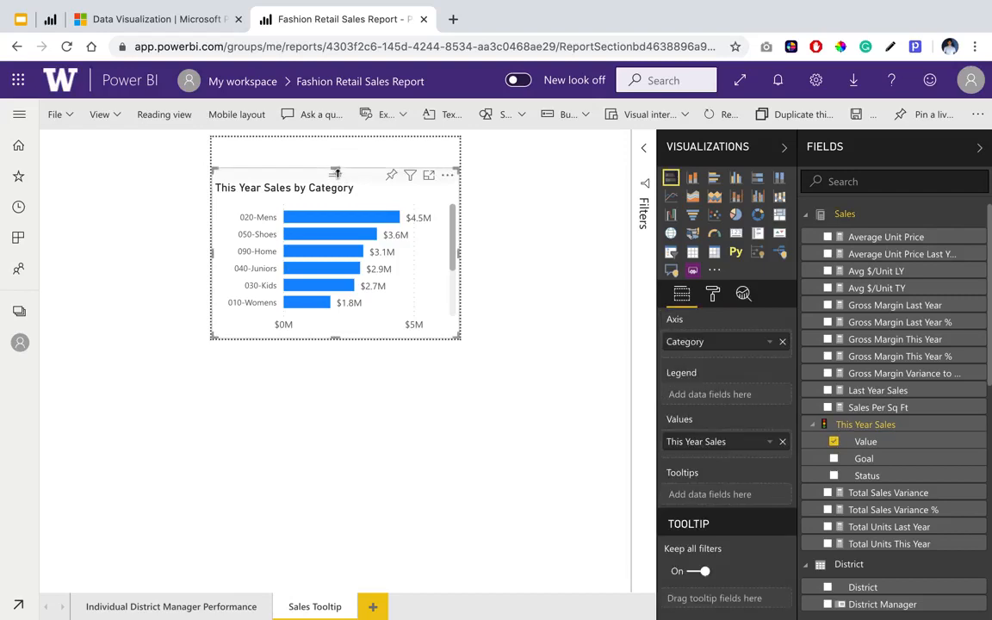
left_click_drag(334, 166, 331, 124)
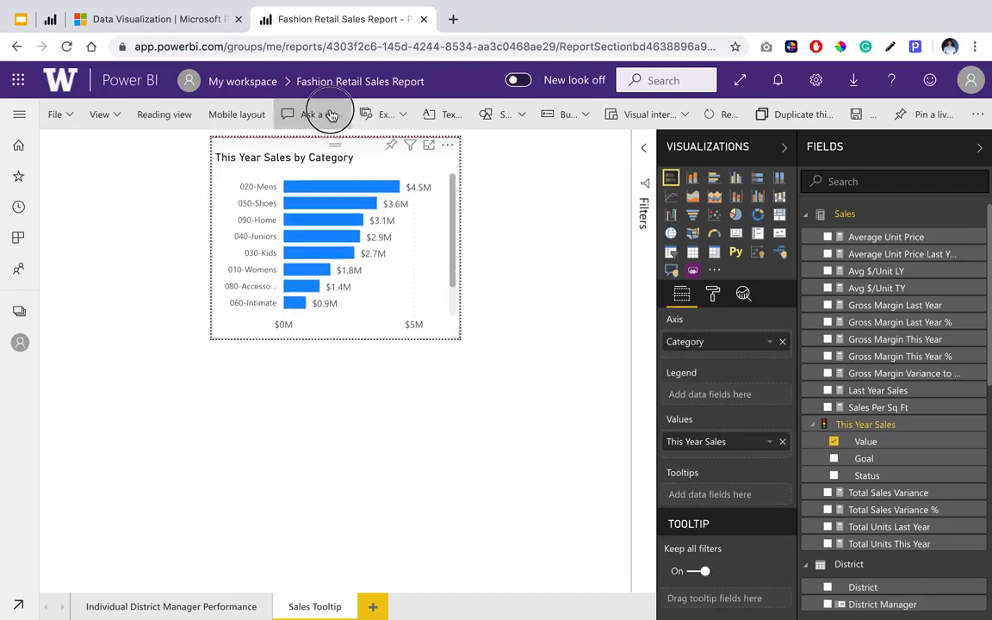
left_click(514, 171)
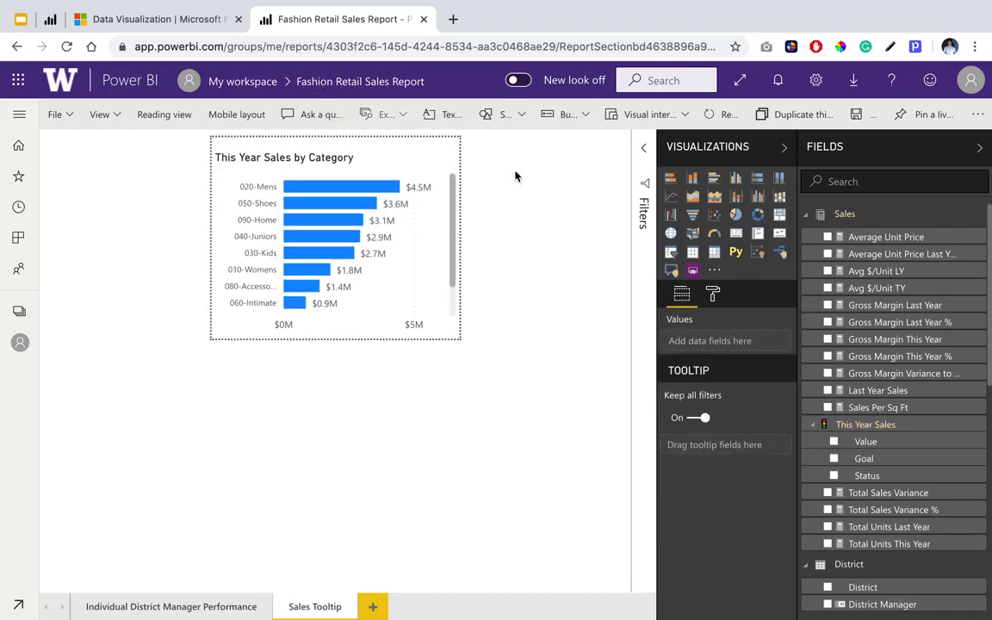
key("ctrl+s")
Check the sales map's tooltip on the Individual District Manager Performance page, and return to the Sales Tooltip page.
left_click(213, 607)
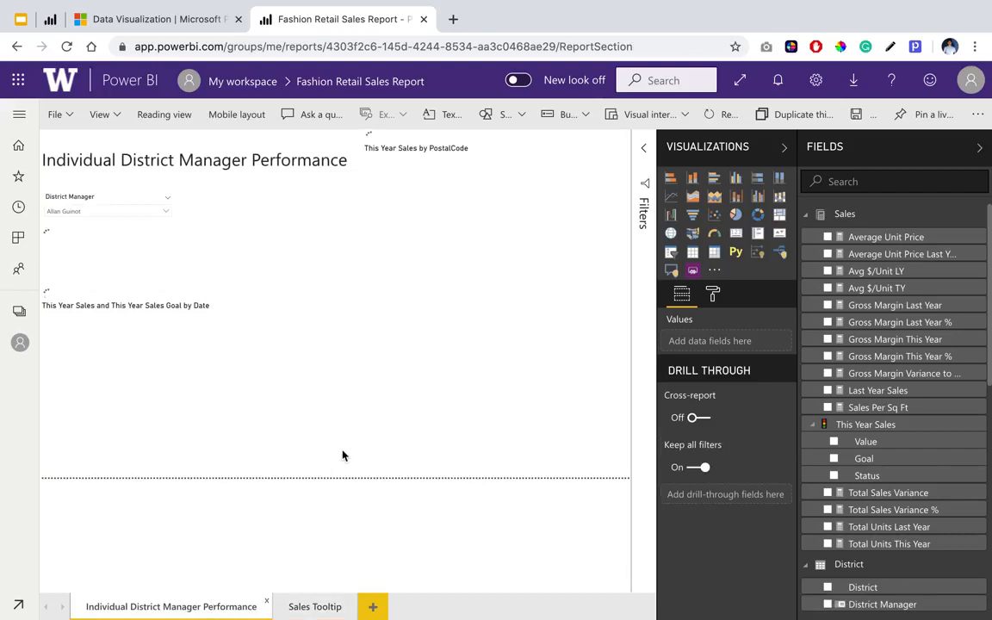
mouse_move(452, 349)
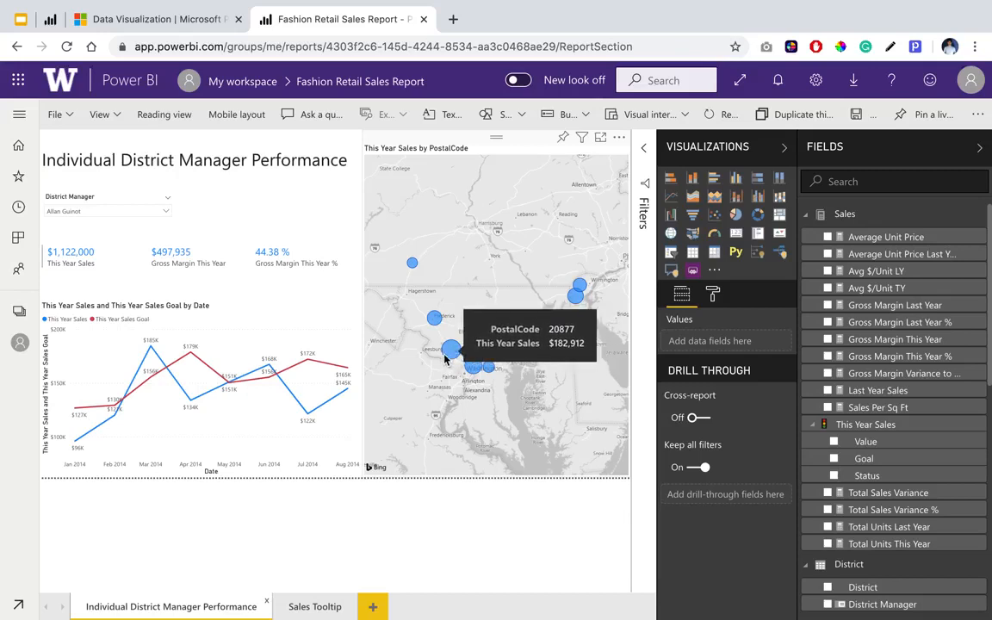
left_click(295, 608)
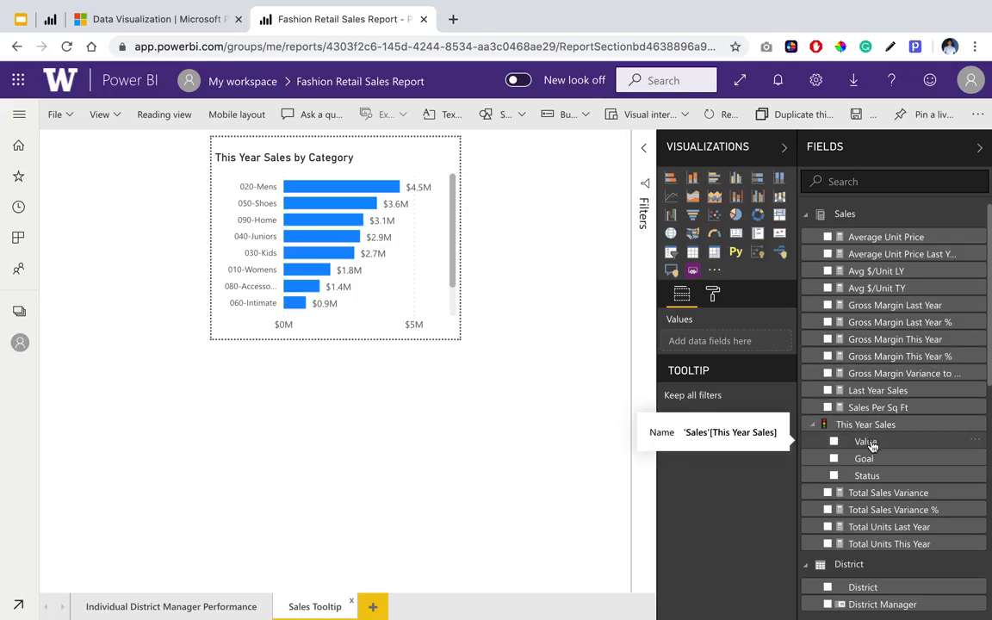
Add This Year Sales Value as the Sales Tooltip page's tooltip field and save the report.
left_click_drag(877, 448, 725, 452)
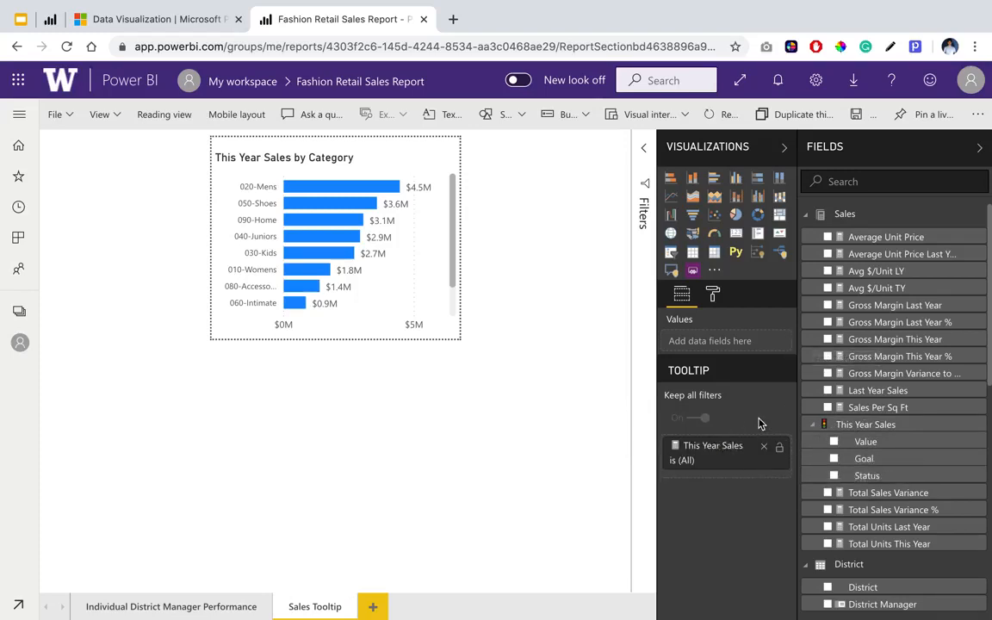
mouse_move(760, 422)
key("ctrl+s")
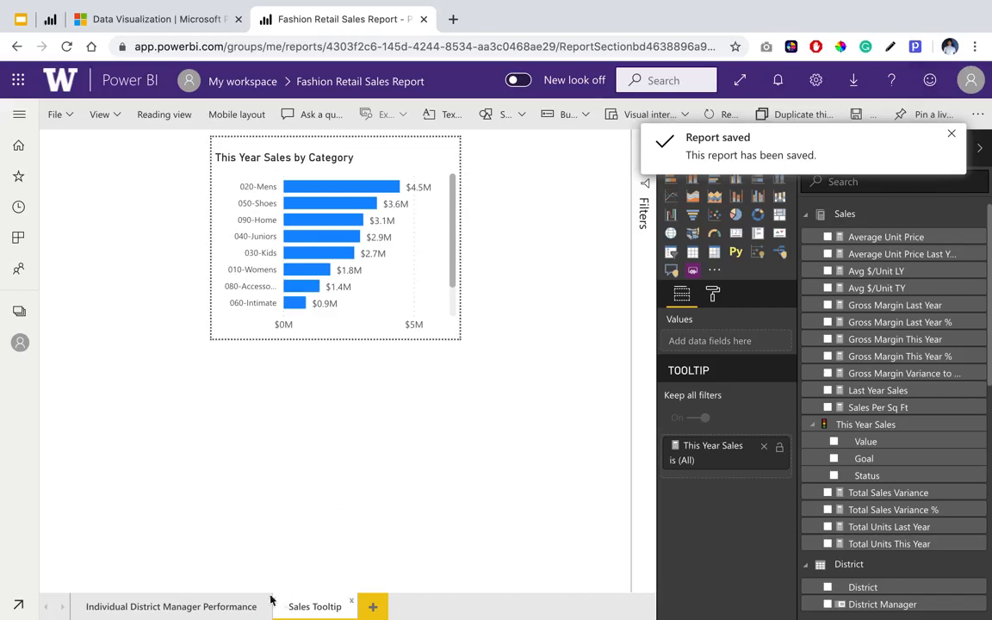
Examine the category sales tooltip on the sales map's bubbles on the Individual District Manager Performance page.
left_click(229, 607)
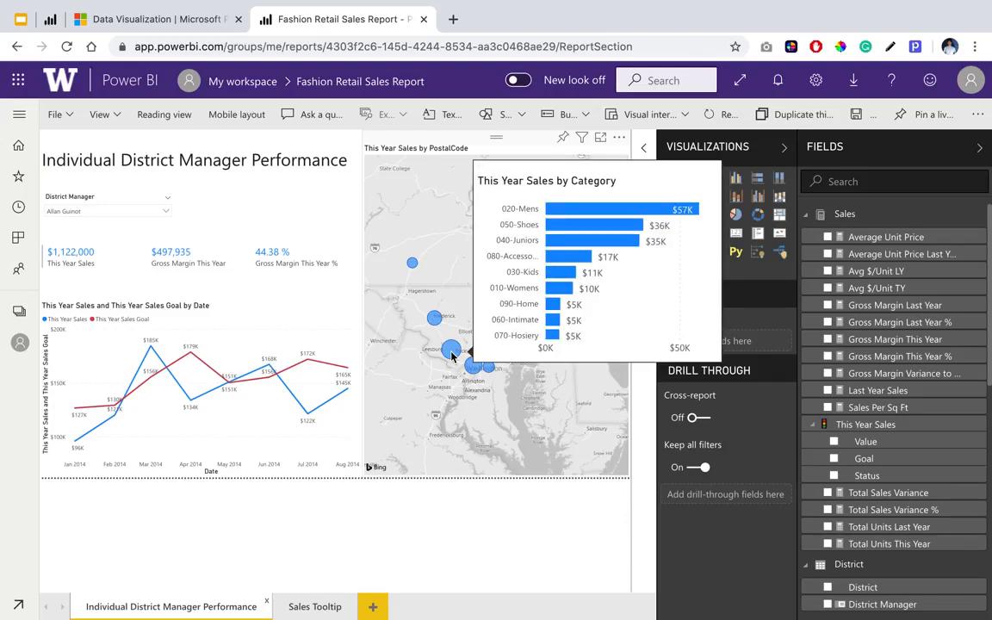
mouse_move(436, 321)
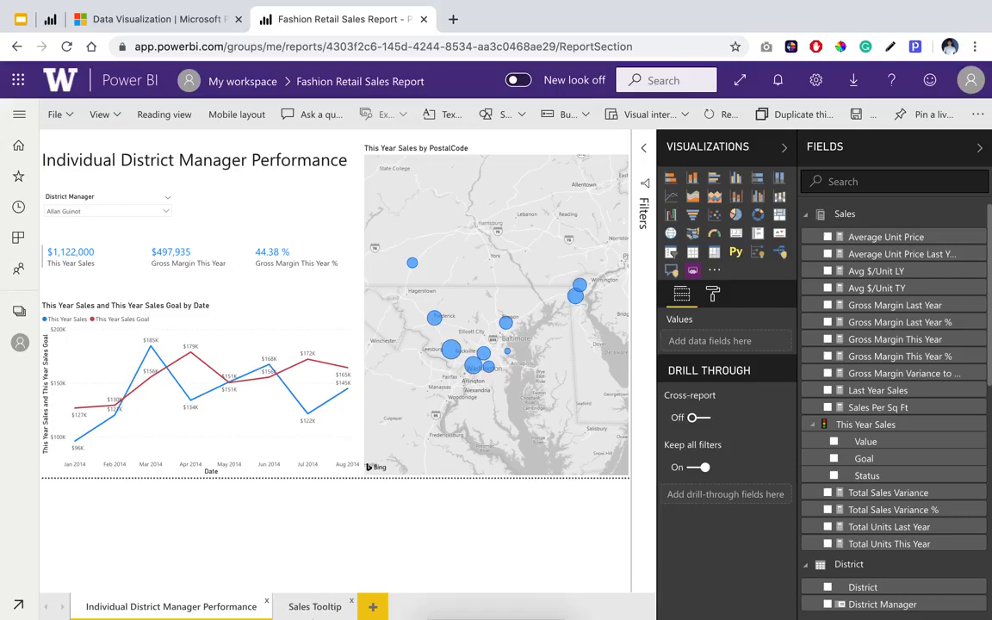
Hide the Sales Tooltip page and save the report.
right_click(315, 608)
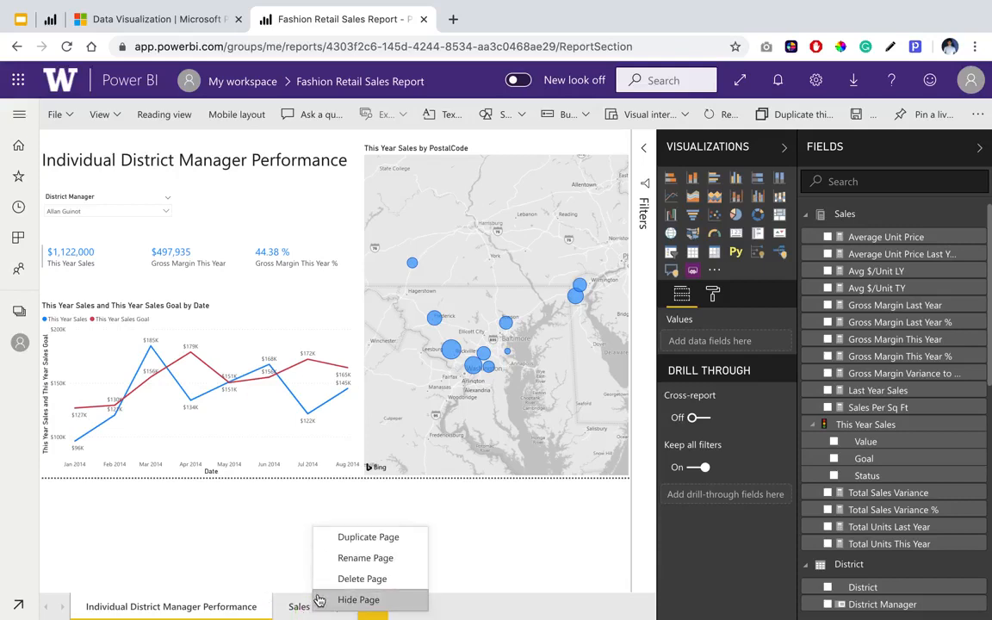
left_click(320, 601)
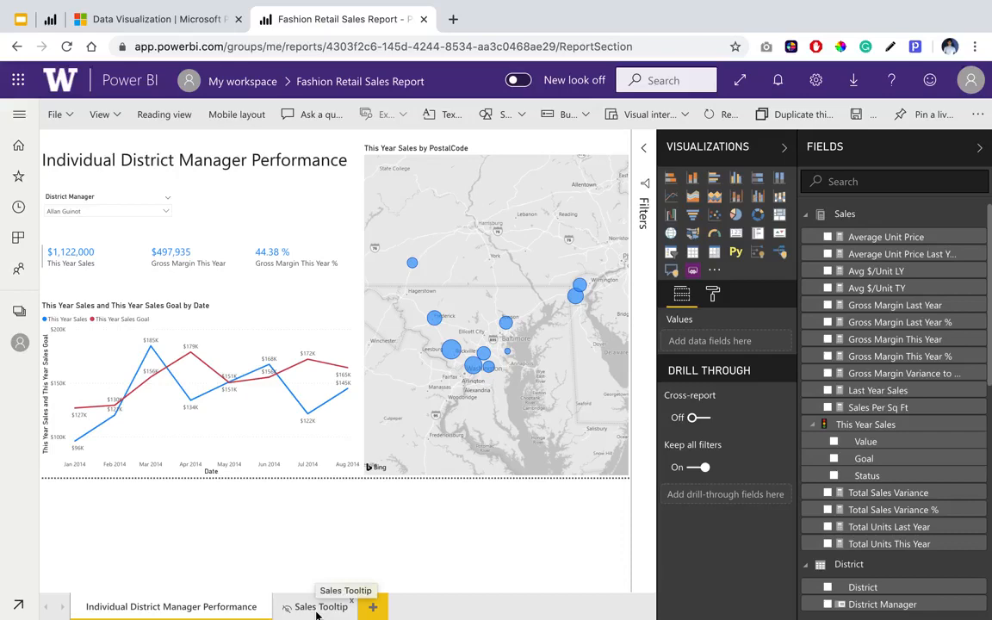
key("ctrl+s")
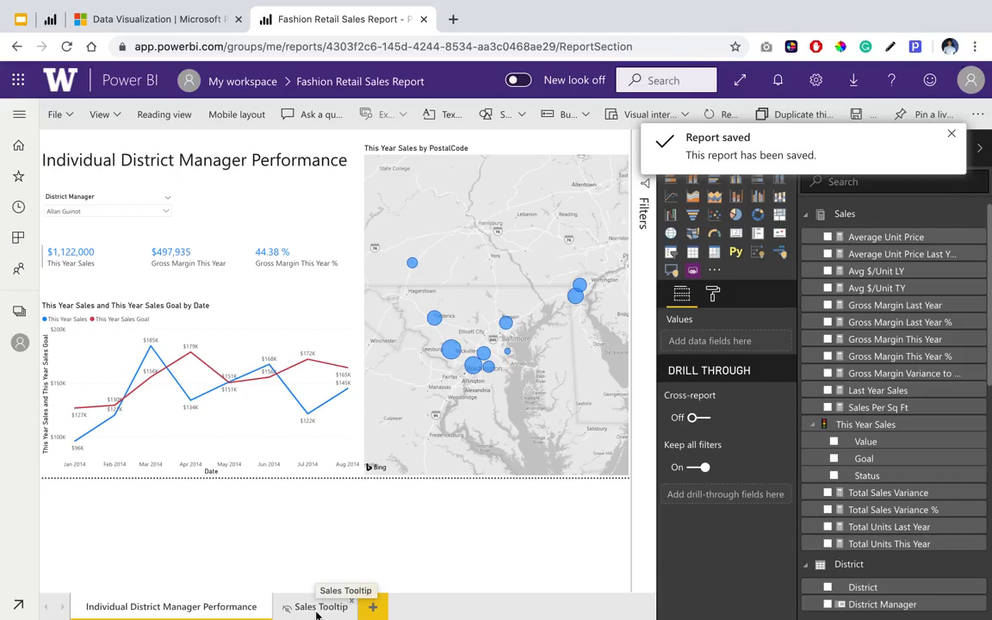
Publish the report to the web by creating an embed code for a public website.
left_click(67, 126)
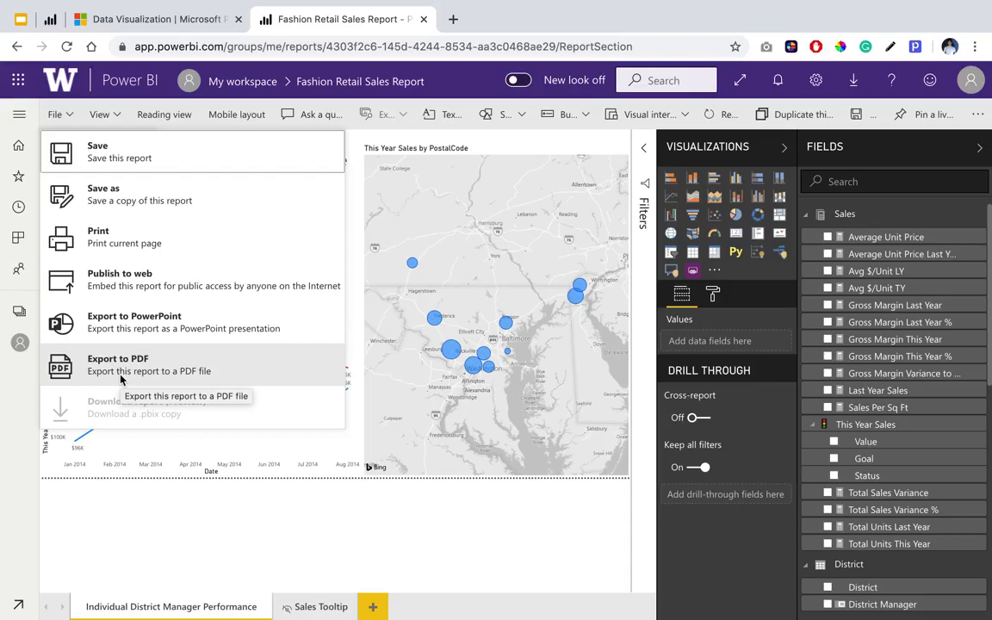
left_click(117, 293)
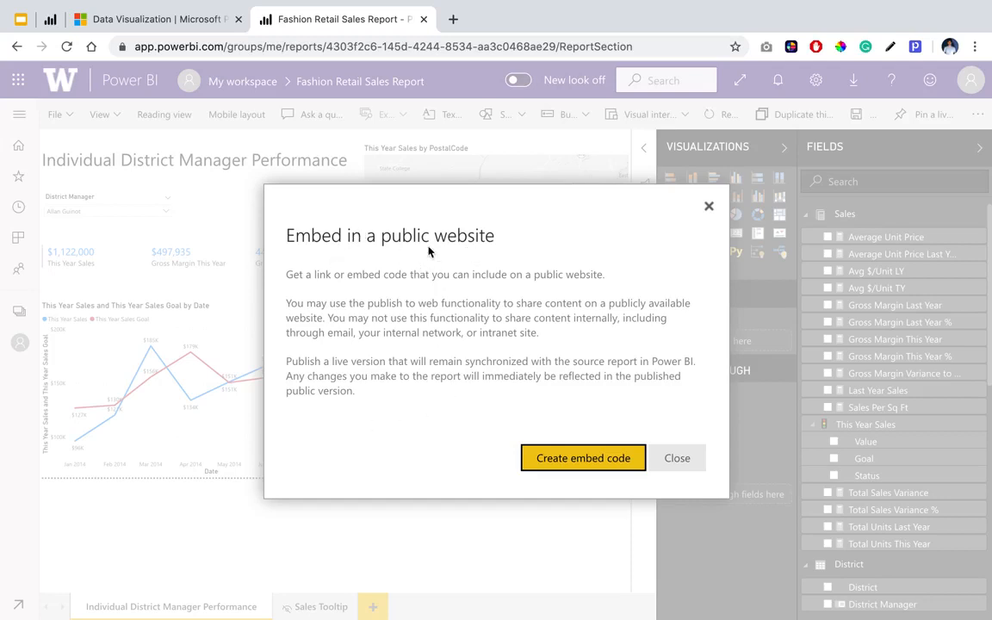
left_click(539, 458)
left_click(594, 453)
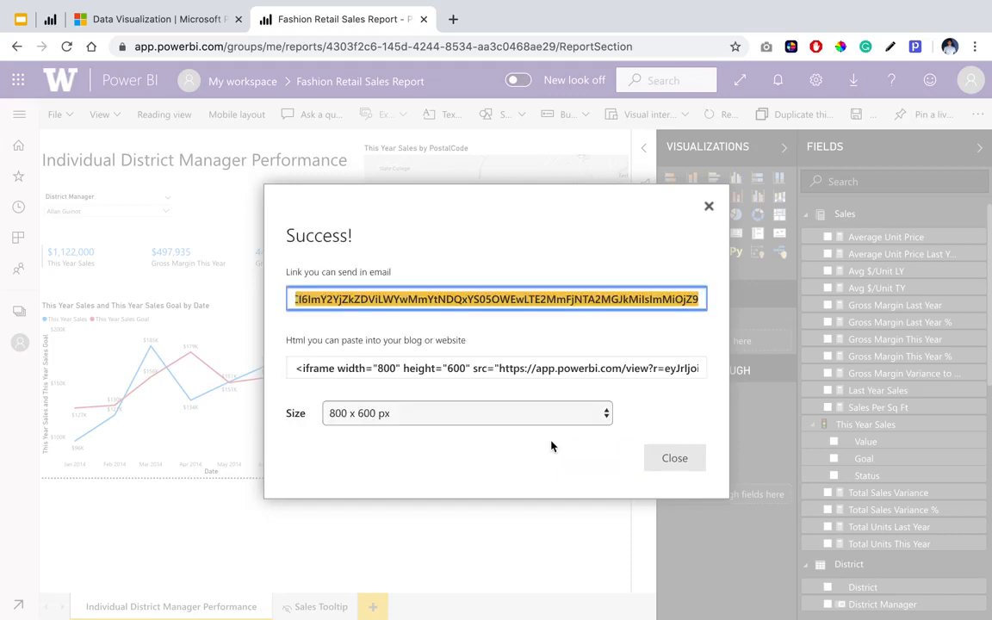
Copy the published report's email link and open it in a new browser tab.
left_click(422, 300)
right_click(420, 301)
left_click(443, 330)
left_click(453, 19)
key("super+v")
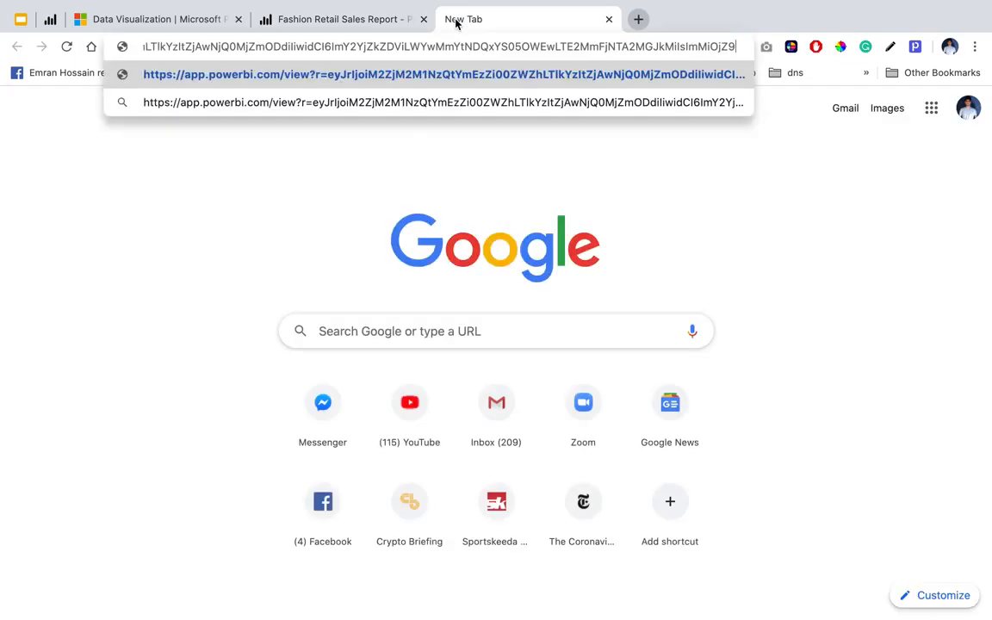
key("Return")
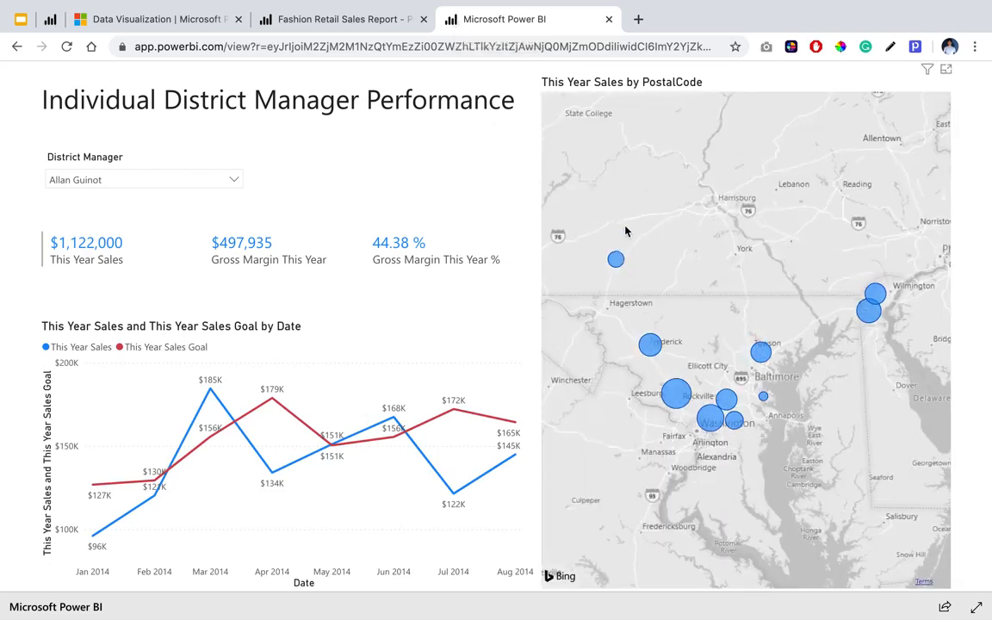
Test the public report by choosing another district manager, cross-filtering by the Asheville map bubble, and clearing that bubble selection.
left_click(168, 186)
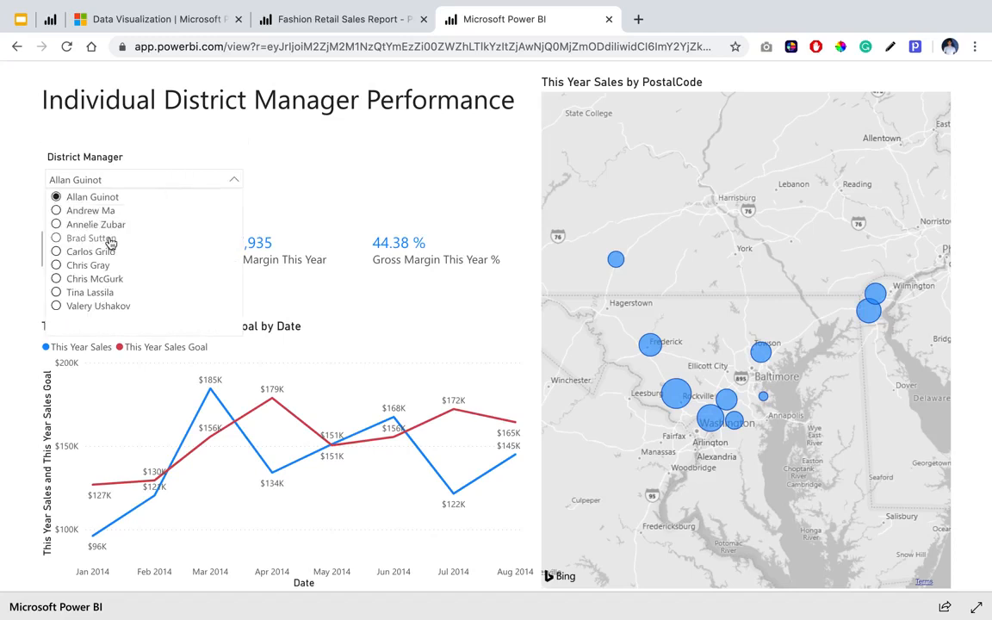
left_click(97, 223)
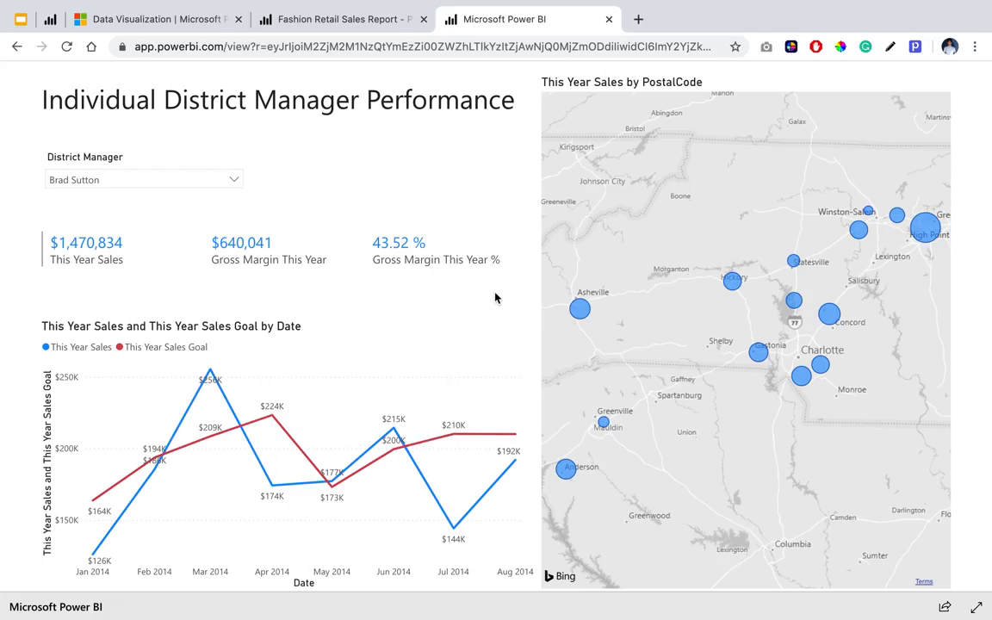
mouse_move(584, 319)
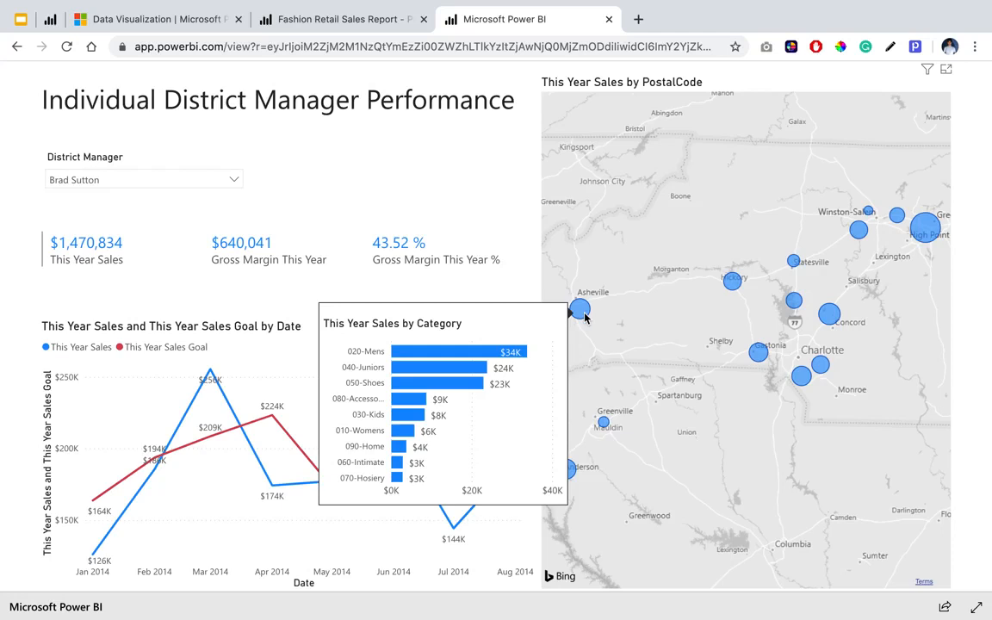
left_click(583, 312)
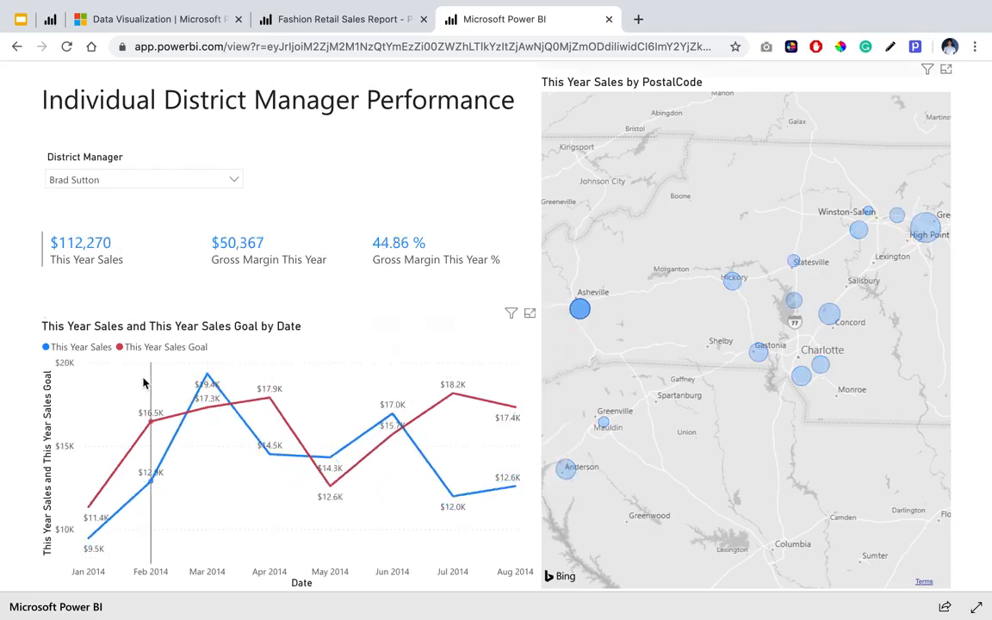
mouse_move(291, 389)
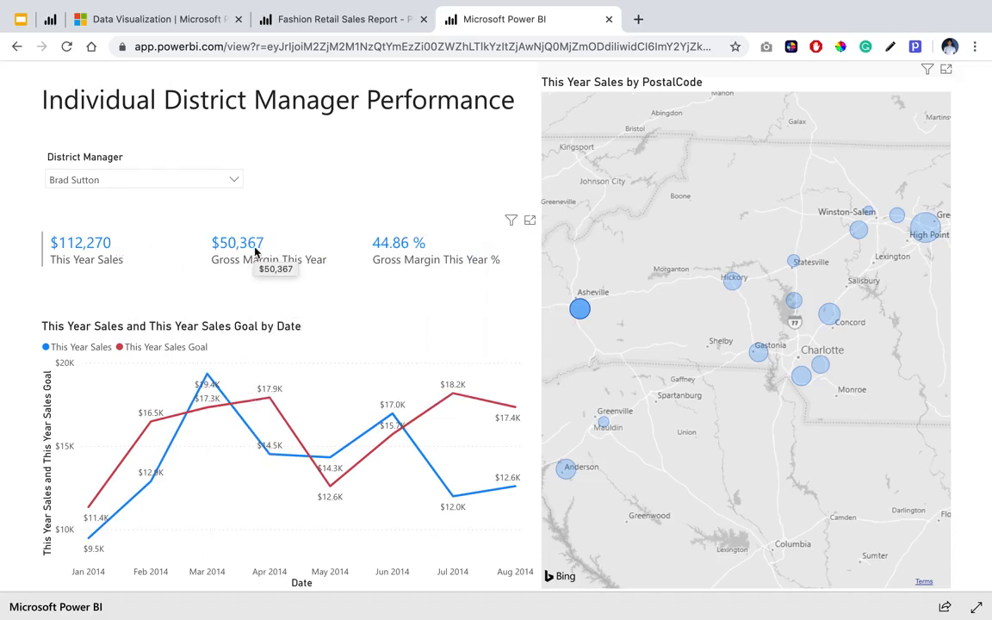
left_click(663, 332)
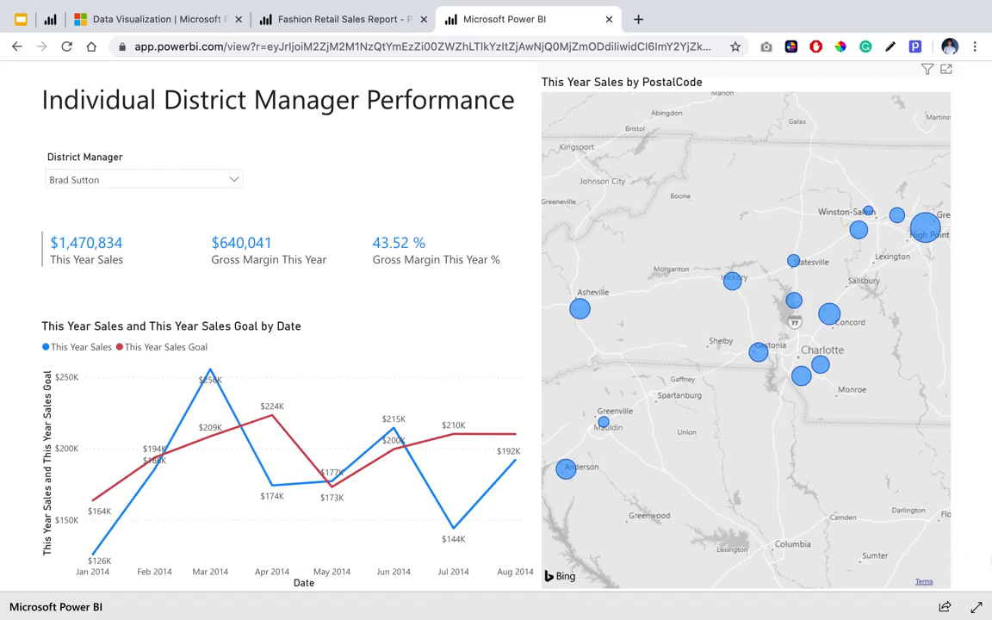
Check the public report's sharing options, and close the embed code dialog in the report editor.
left_click(945, 607)
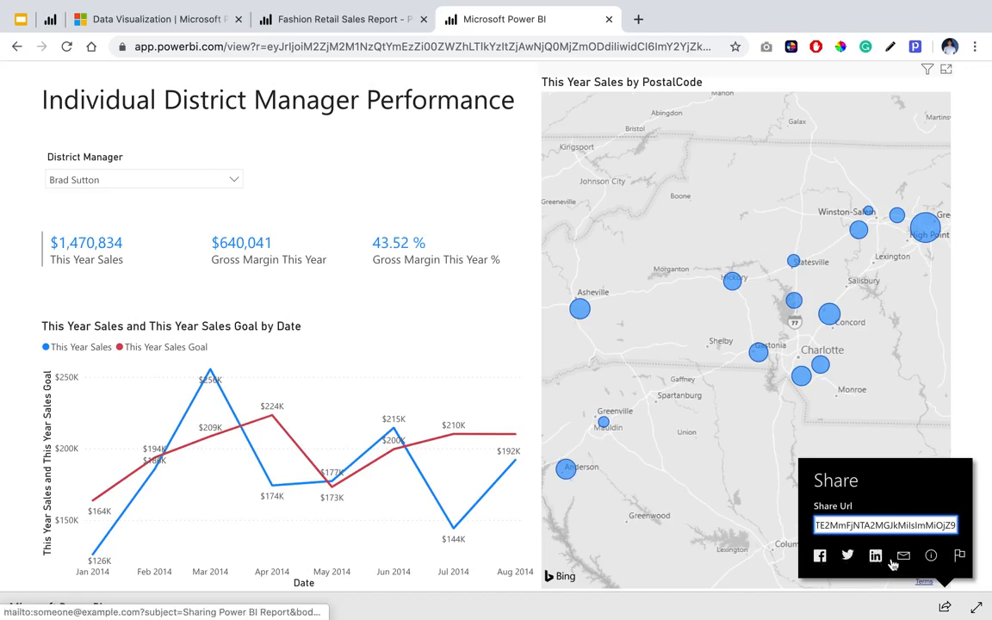
left_click(834, 611)
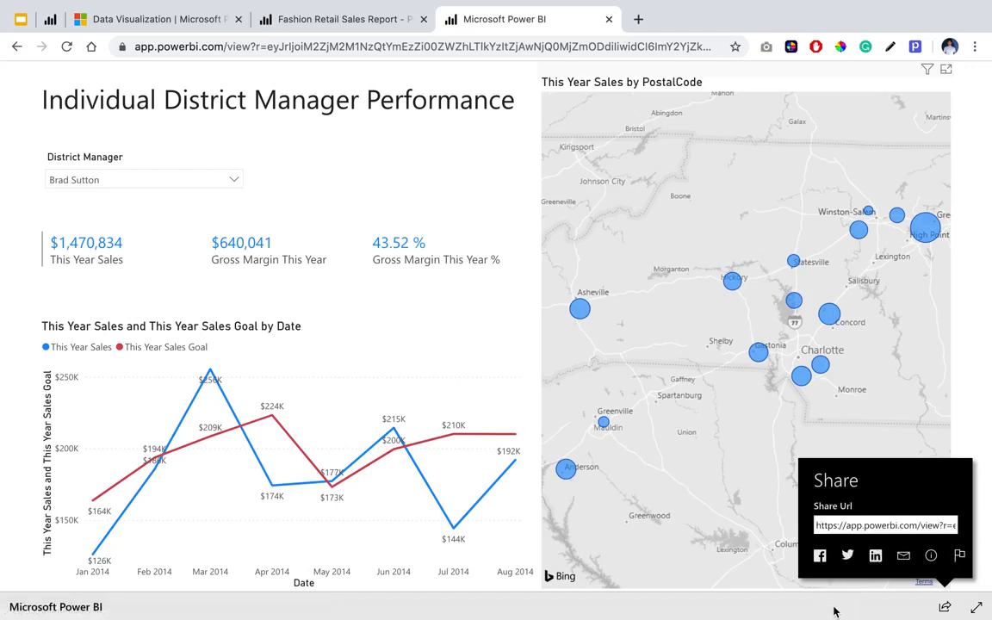
left_click(317, 26)
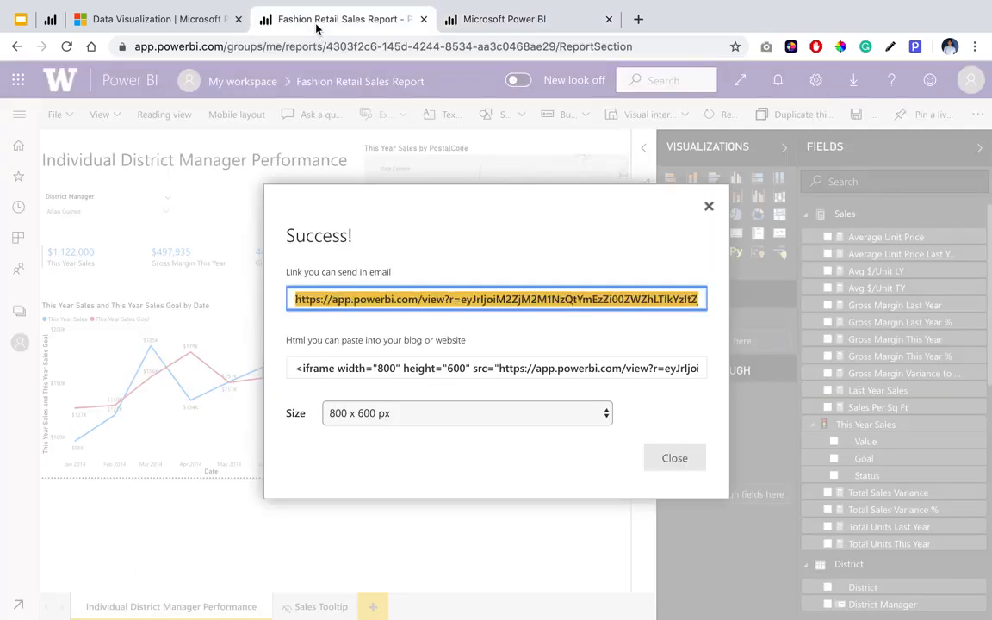
left_click(709, 206)
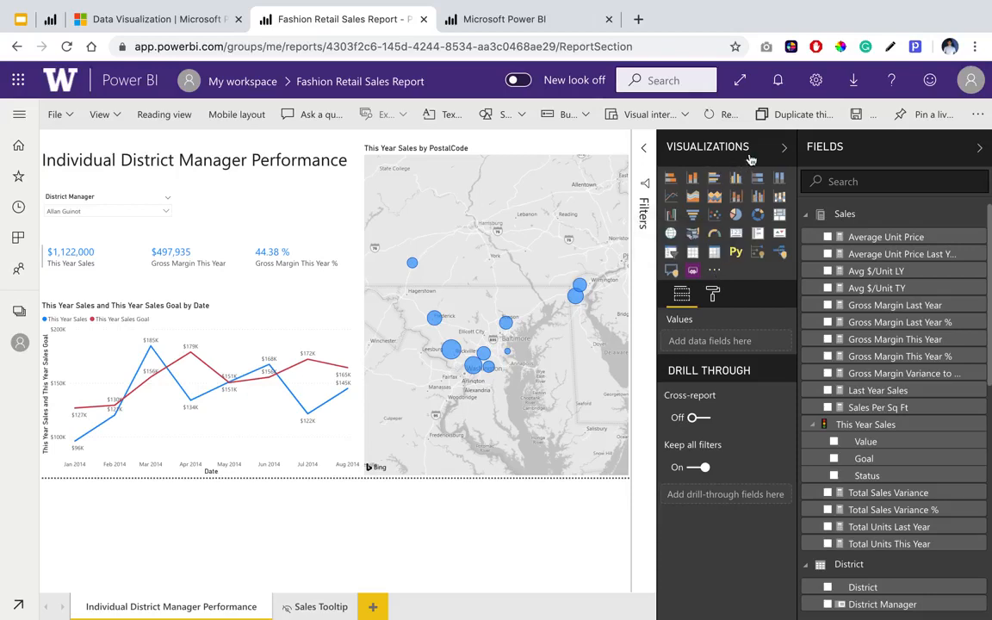
Browse the AppSource gallery of additional Power BI visuals and search it for "starburst".
left_click(714, 274)
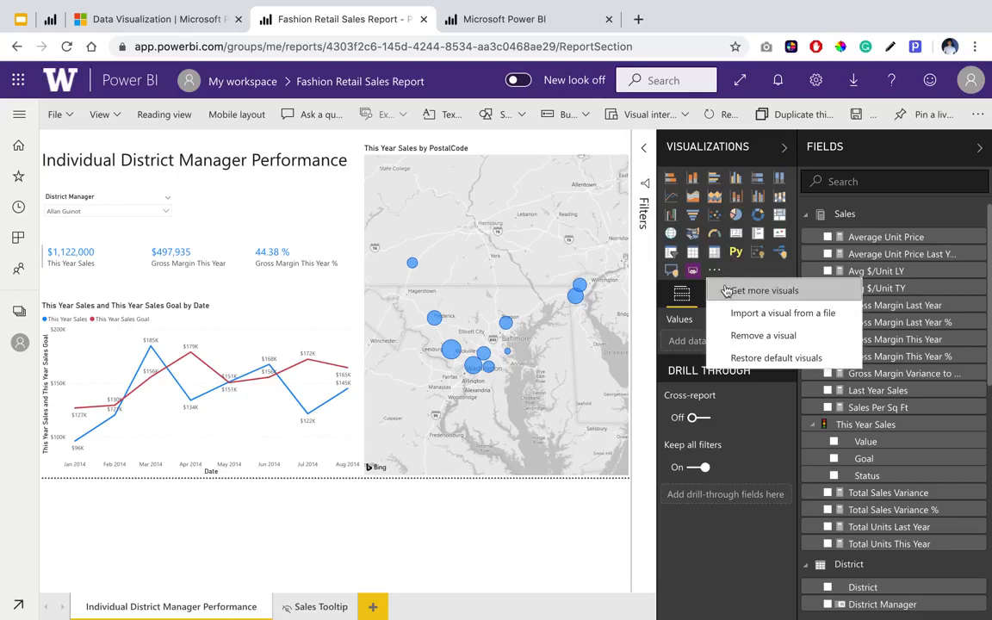
left_click(778, 293)
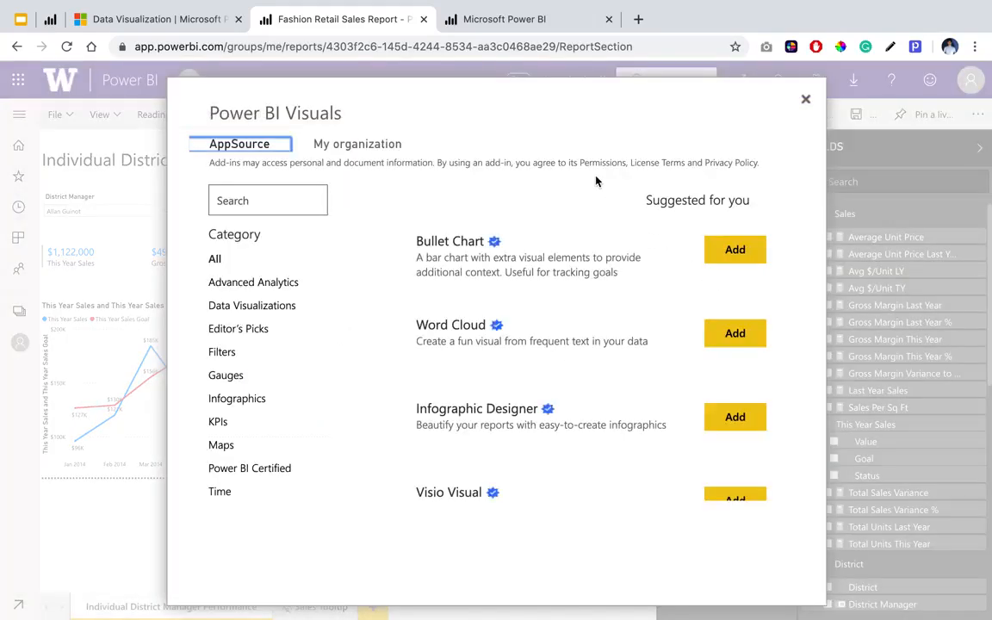
scroll(549, 404, "down", 5)
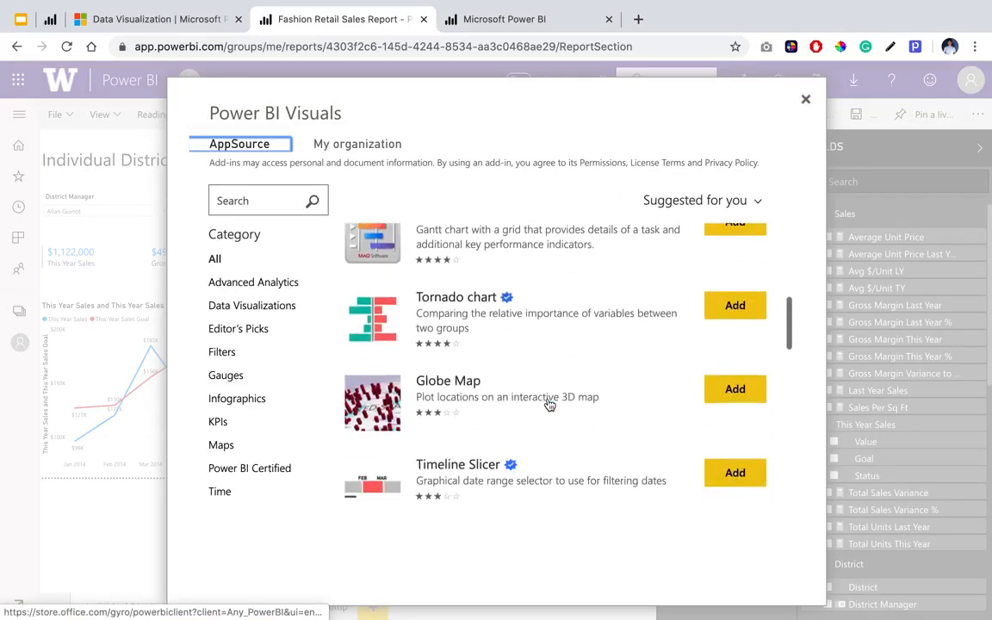
scroll(550, 404, "down", 4)
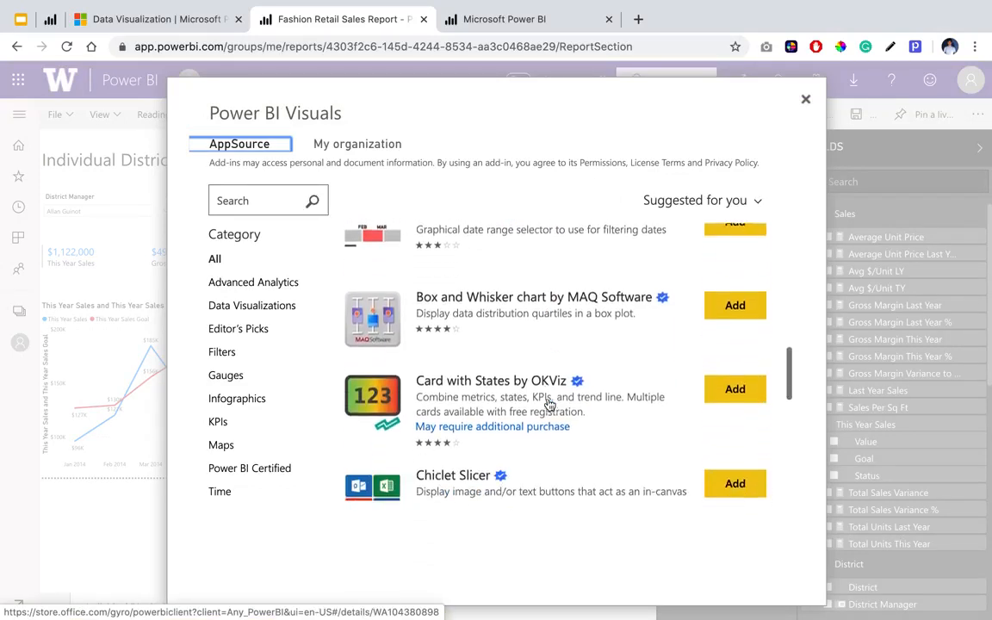
scroll(550, 405, "up", 10)
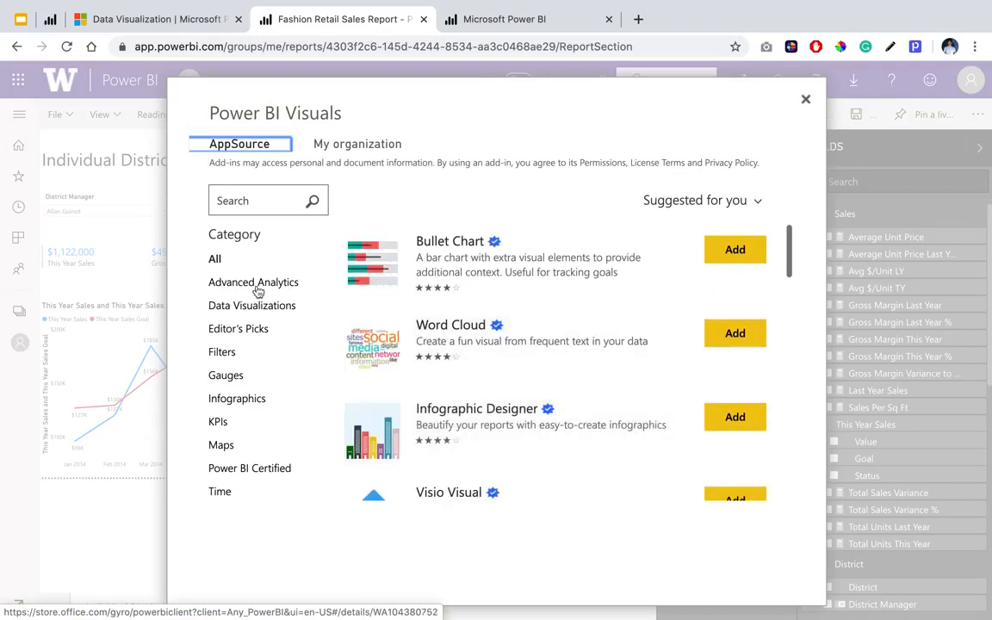
left_click(252, 201)
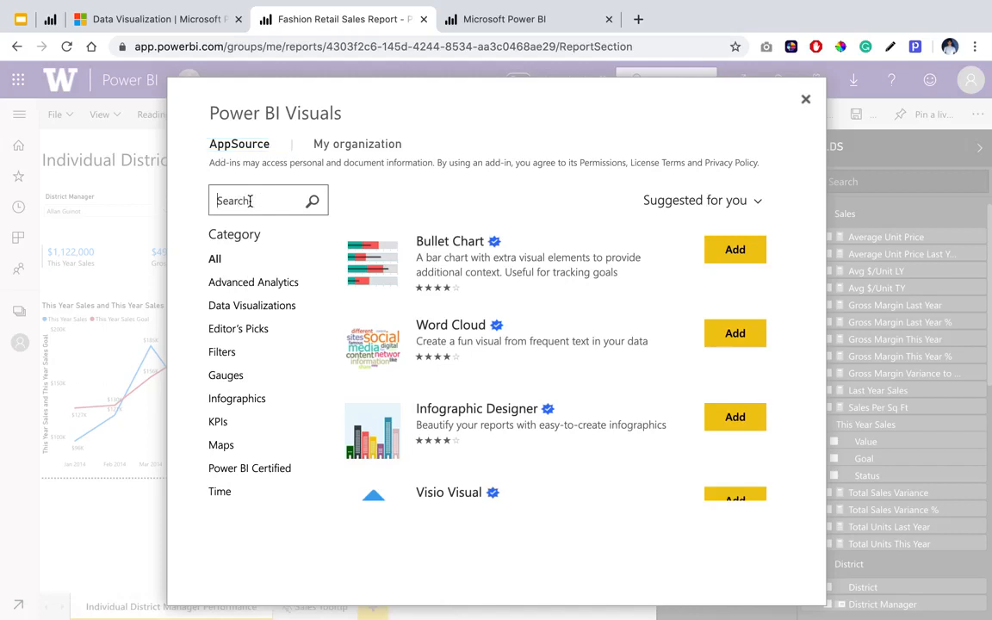
type("starburst")
key("Return")
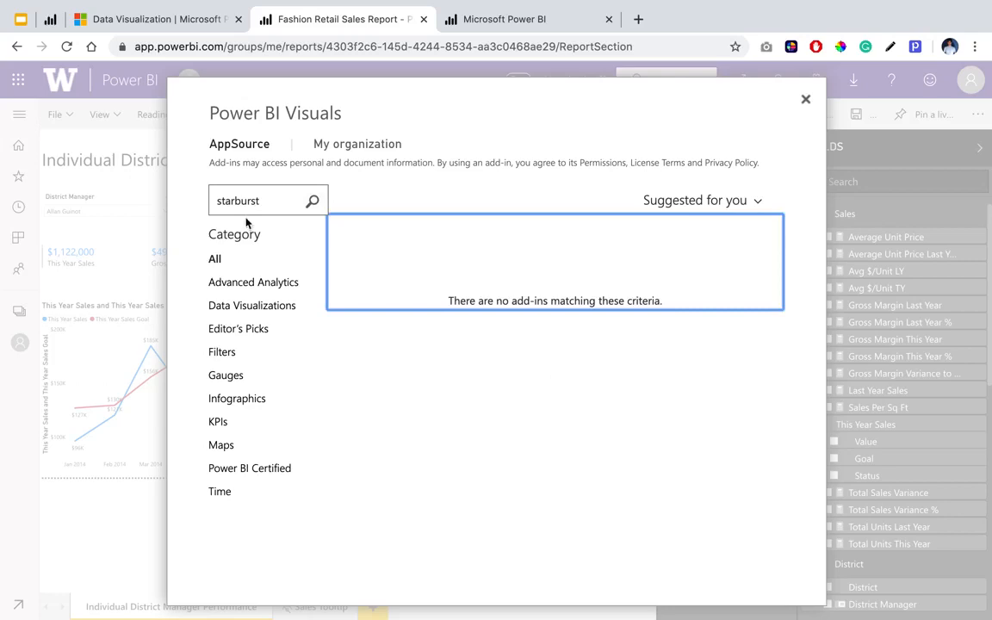
Clear the visuals search, look through the suggested visuals past the Sunburst and Sankey charts, and close the gallery.
double_click(271, 200)
key("BackSpace")
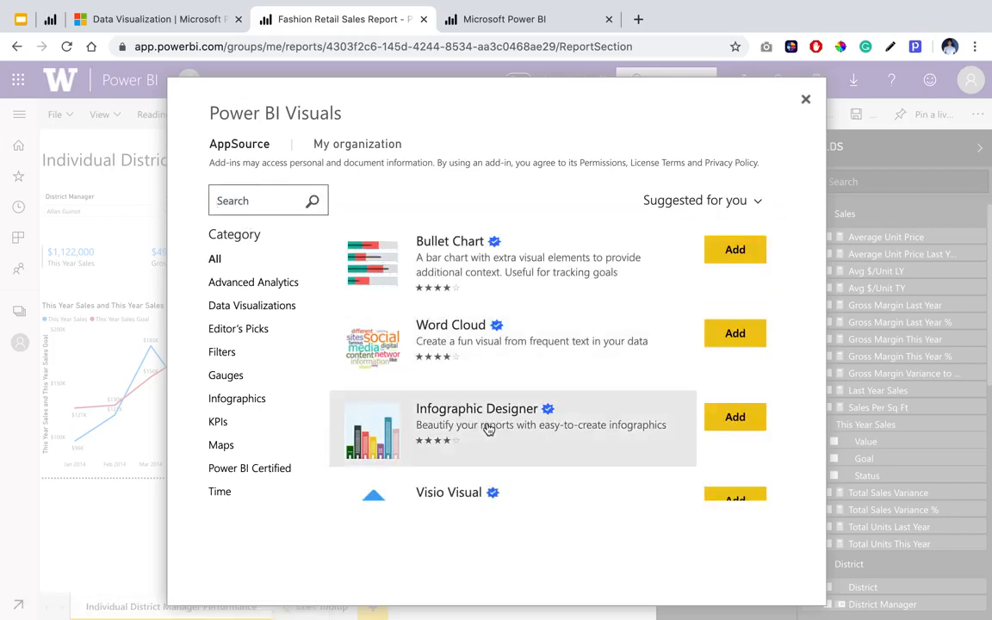
scroll(487, 426, "down", 10)
scroll(488, 428, "down", 4)
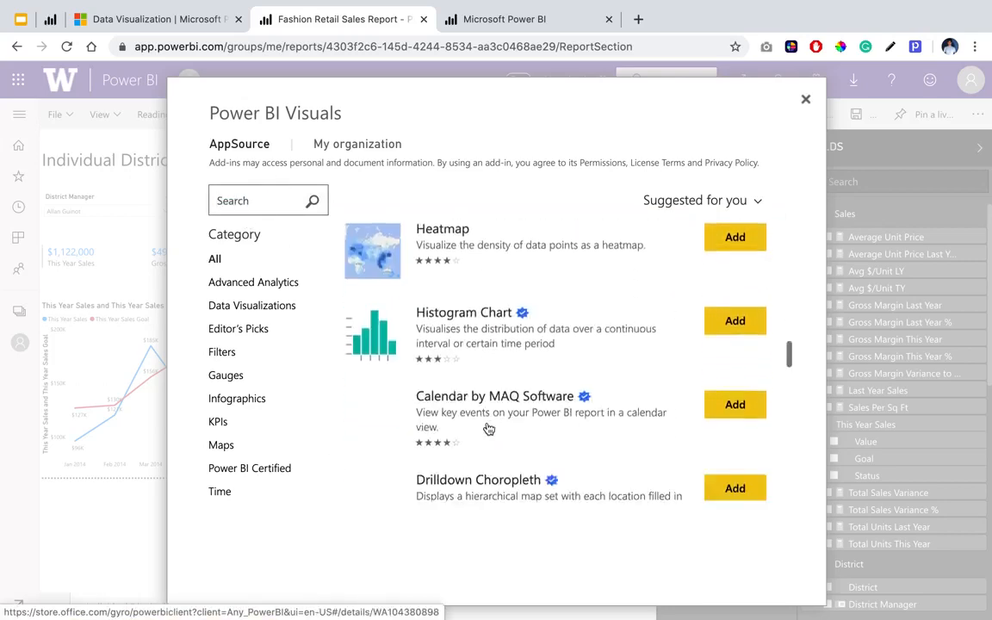
scroll(487, 428, "down", 5)
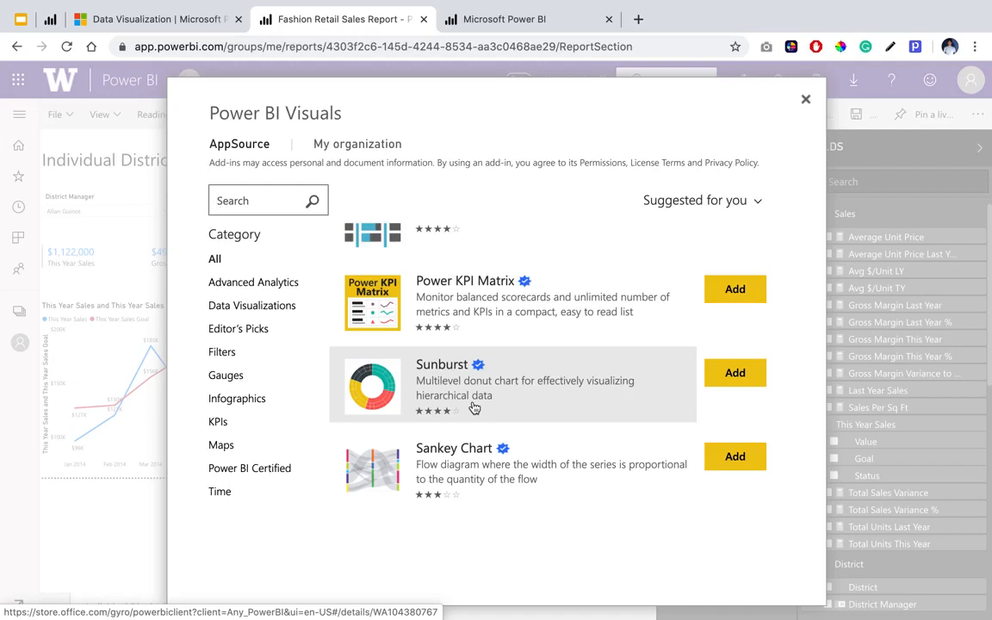
scroll(473, 407, "down", 3)
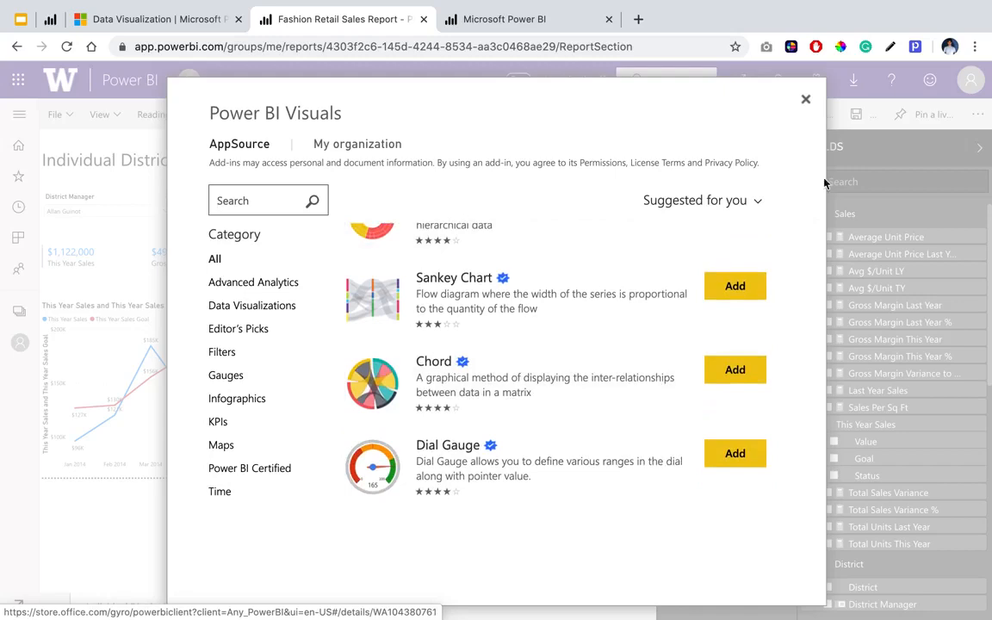
left_click(805, 98)
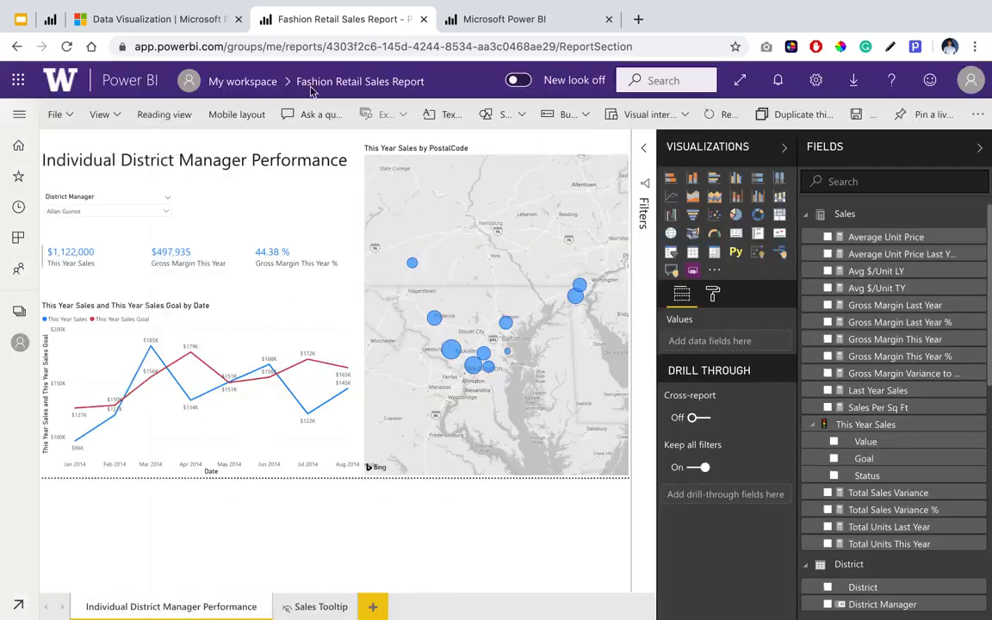
Switch to the MS Power BI Data Visualization Workshop deck in Google Slides and display the Next Steps slide.
left_click(21, 18)
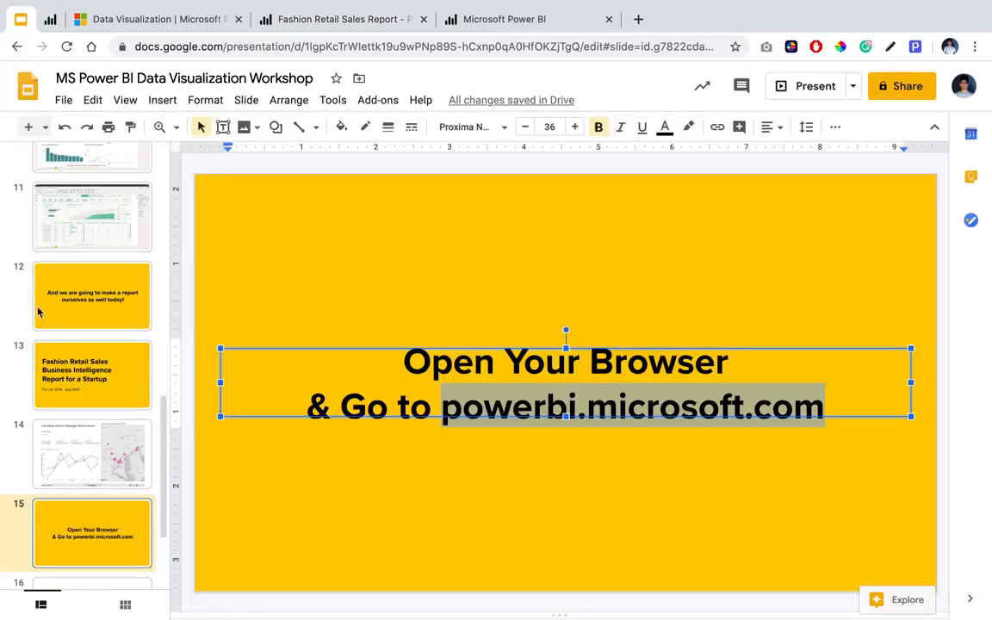
scroll(73, 440, "down", 2)
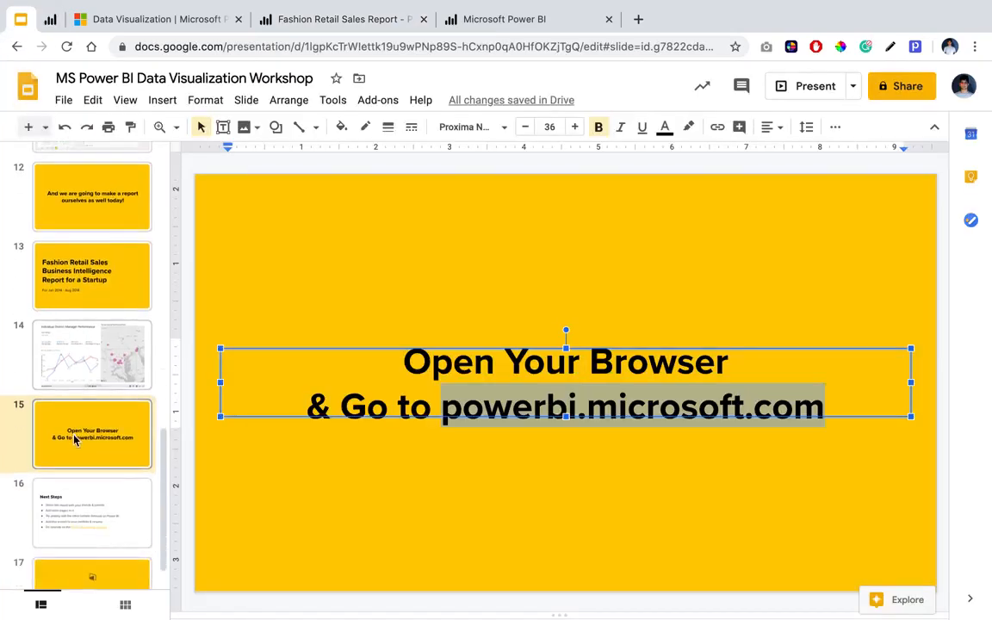
left_click(150, 509)
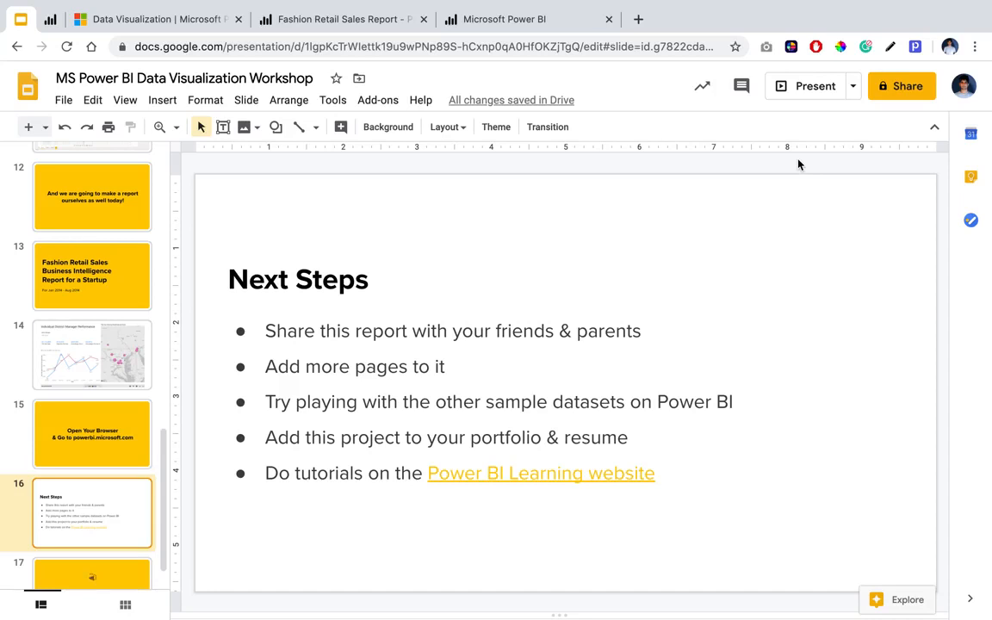
Return to Power BI and open the sample datasets from Get Data, dismissing the save error.
left_click(473, 16)
left_click(293, 25)
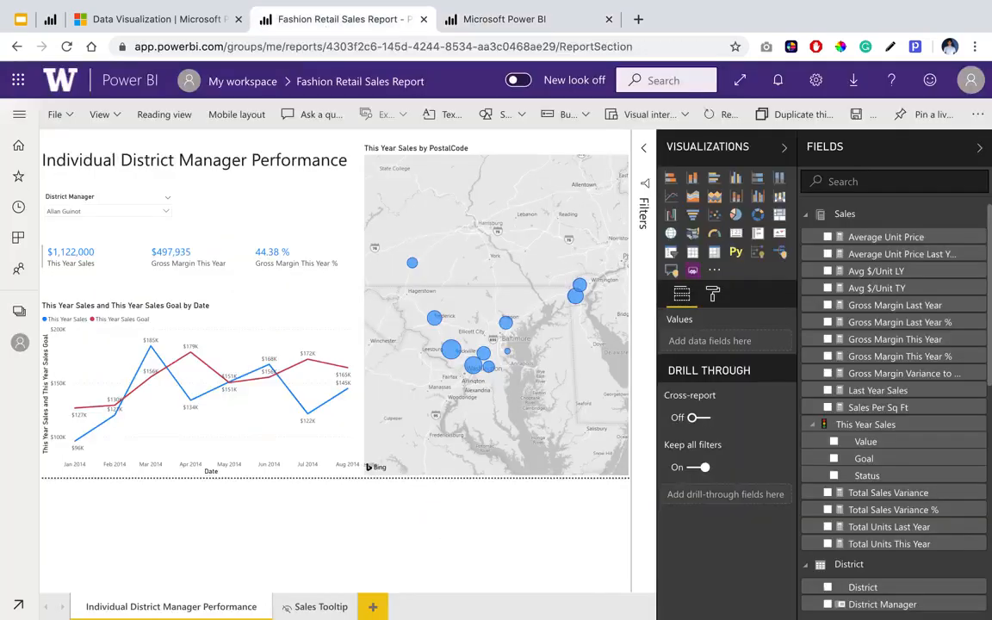
left_click(18, 607)
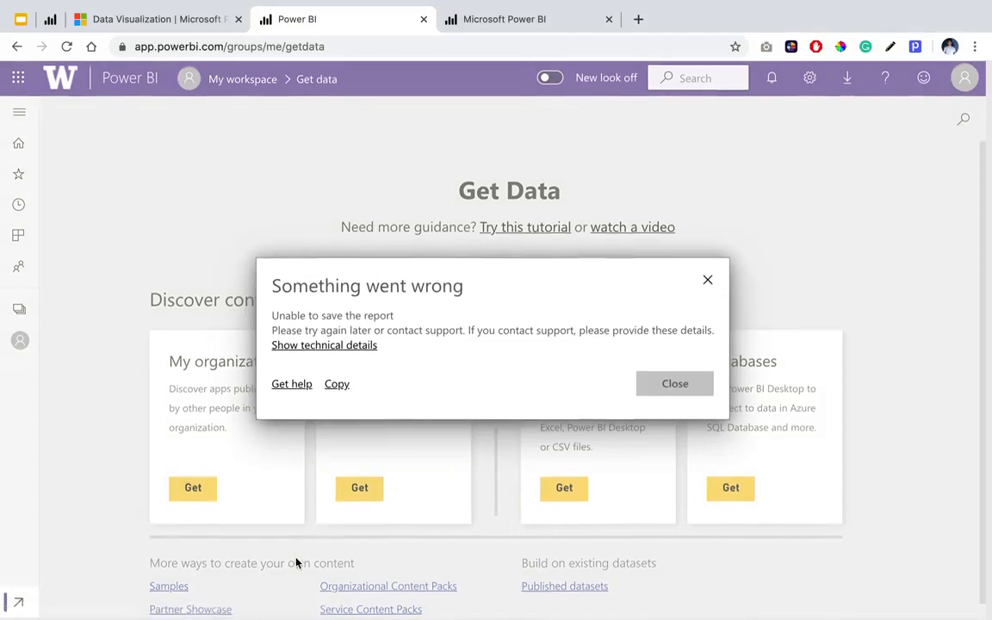
left_click(706, 282)
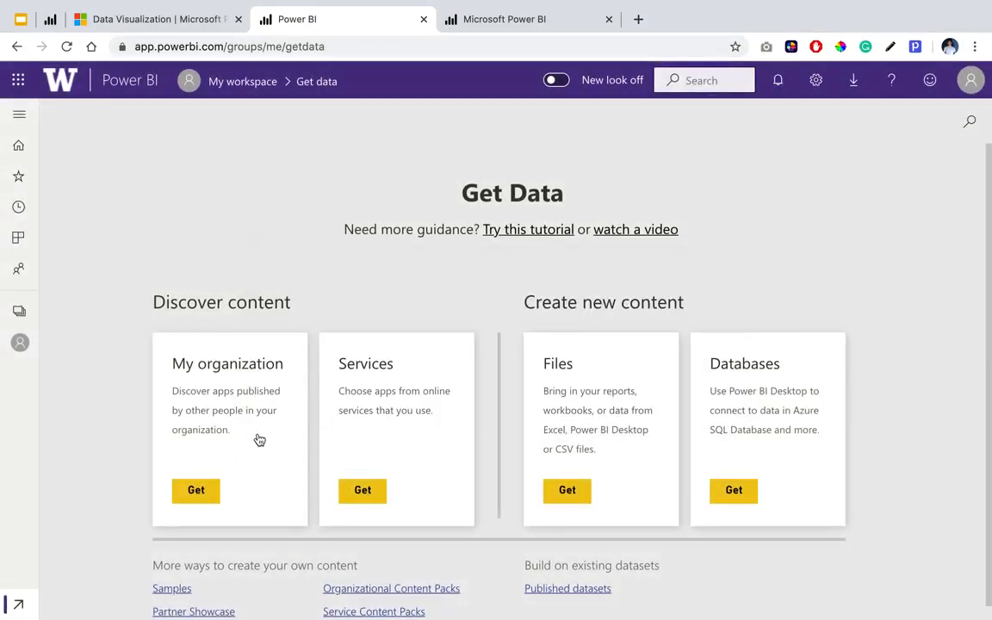
left_click(176, 578)
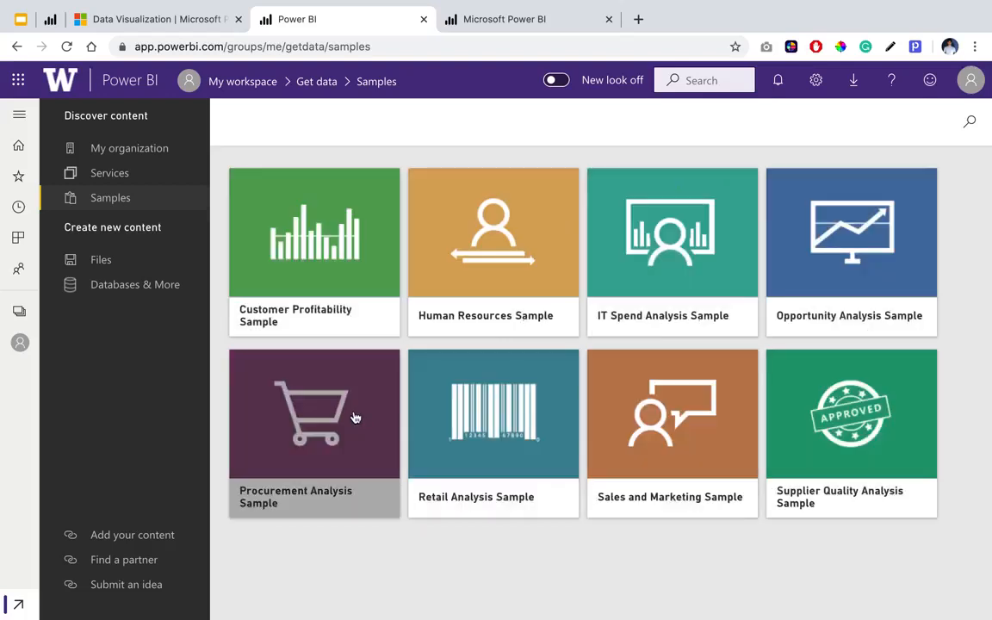
Switch back to Google Slides and review the Next Steps list.
left_click(12, 26)
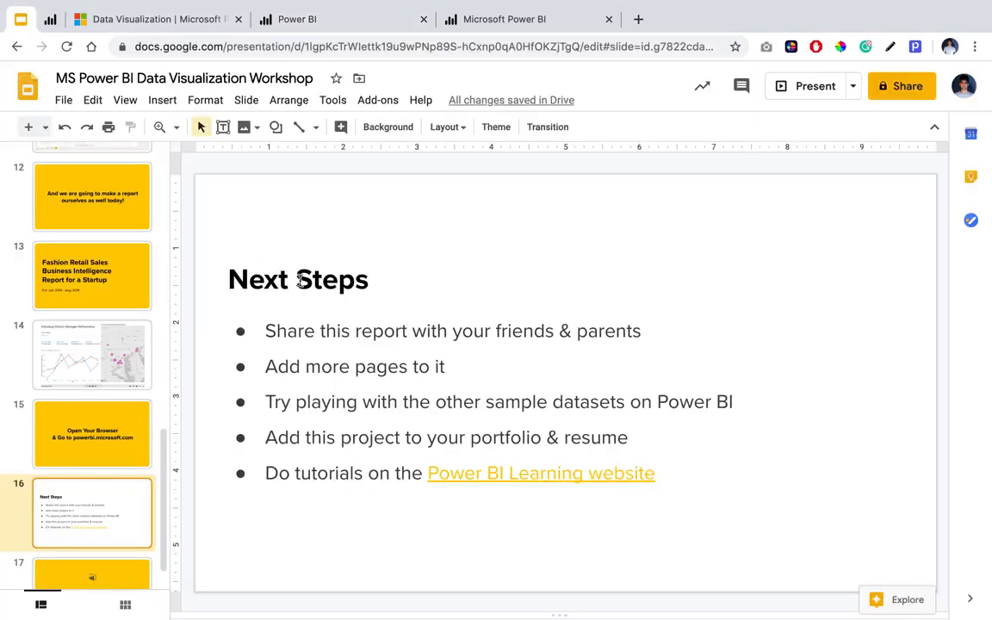
left_click(483, 419)
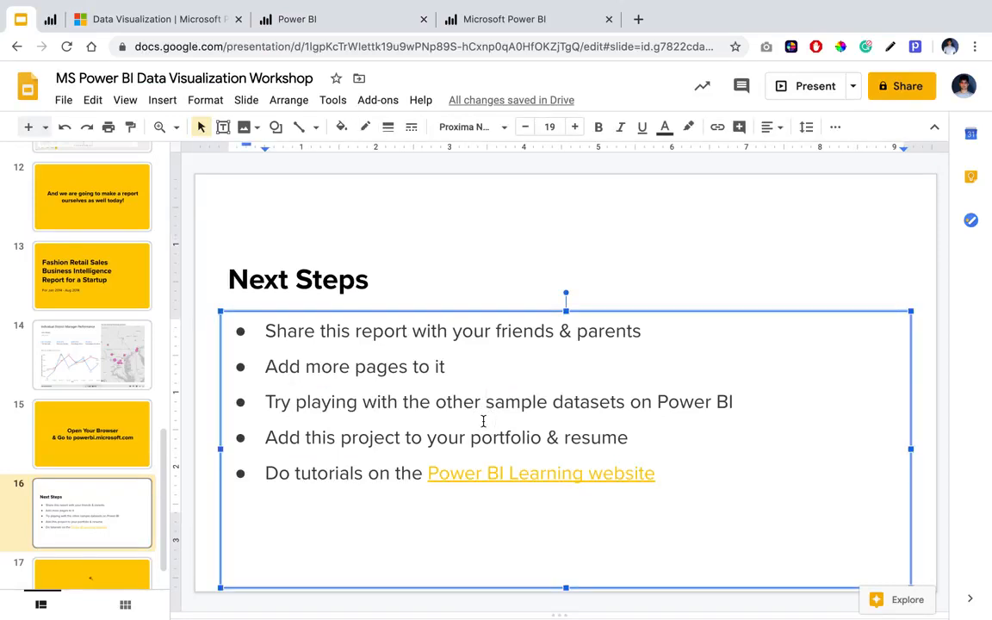
left_click(679, 203)
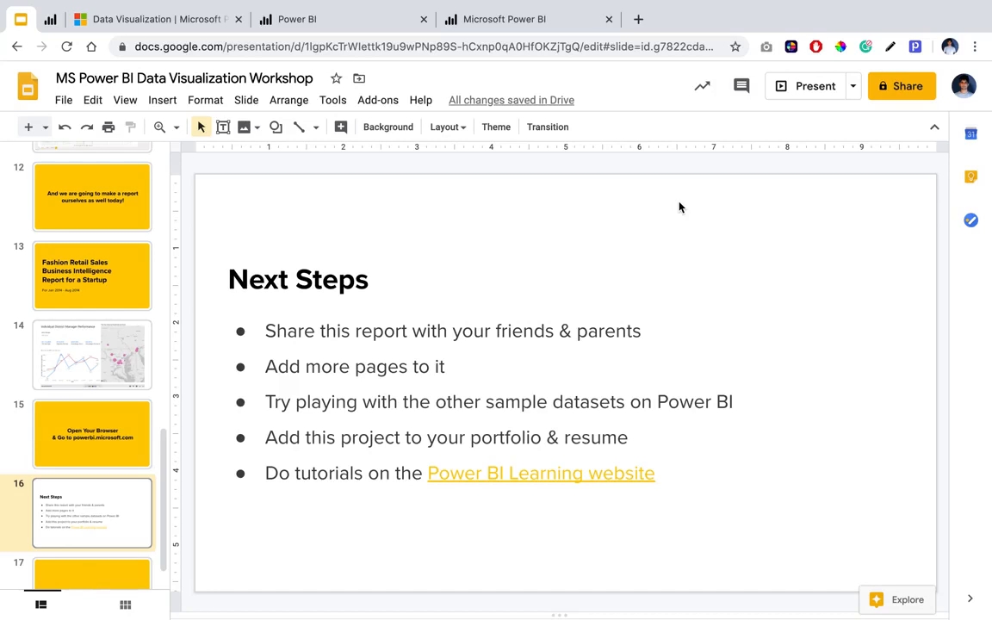
Switch to the Microsoft Power BI website and open its Learn Power BI page.
left_click(146, 17)
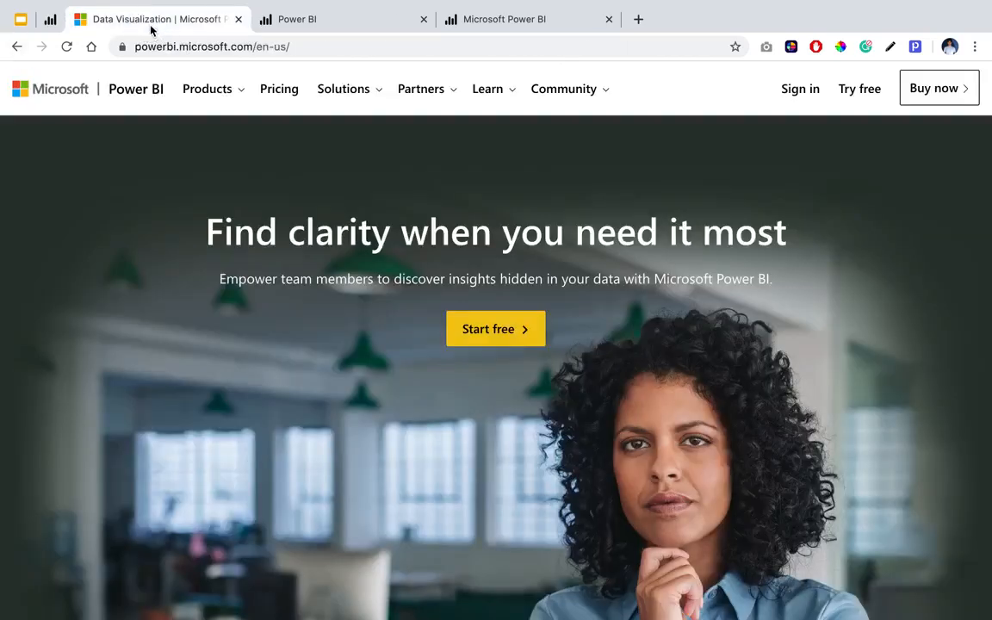
left_click(498, 91)
left_click(513, 140)
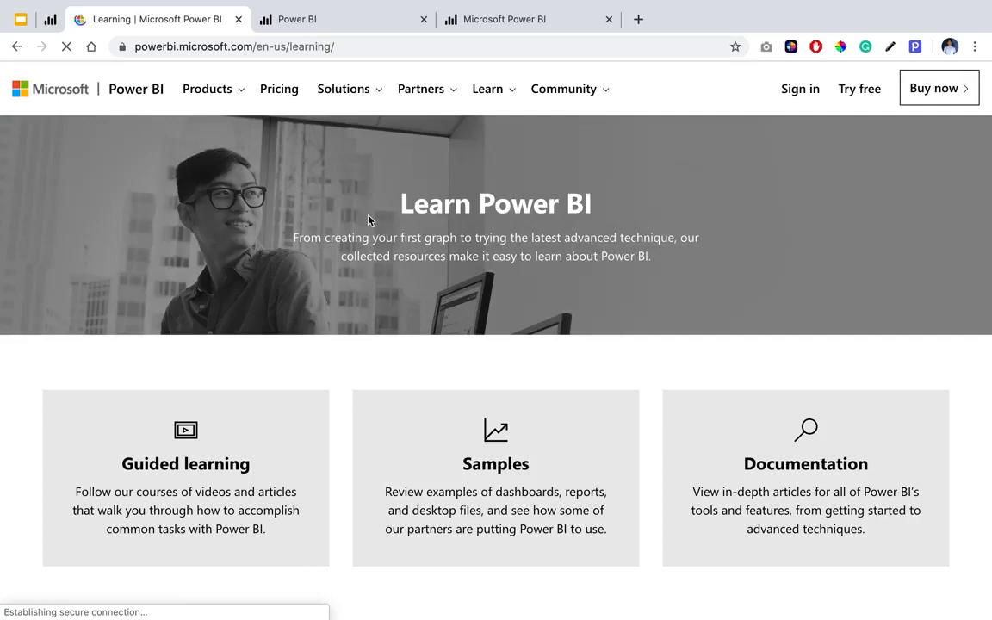
Return to Google Slides and start presenting from the closing Thank You! slide.
left_click(21, 19)
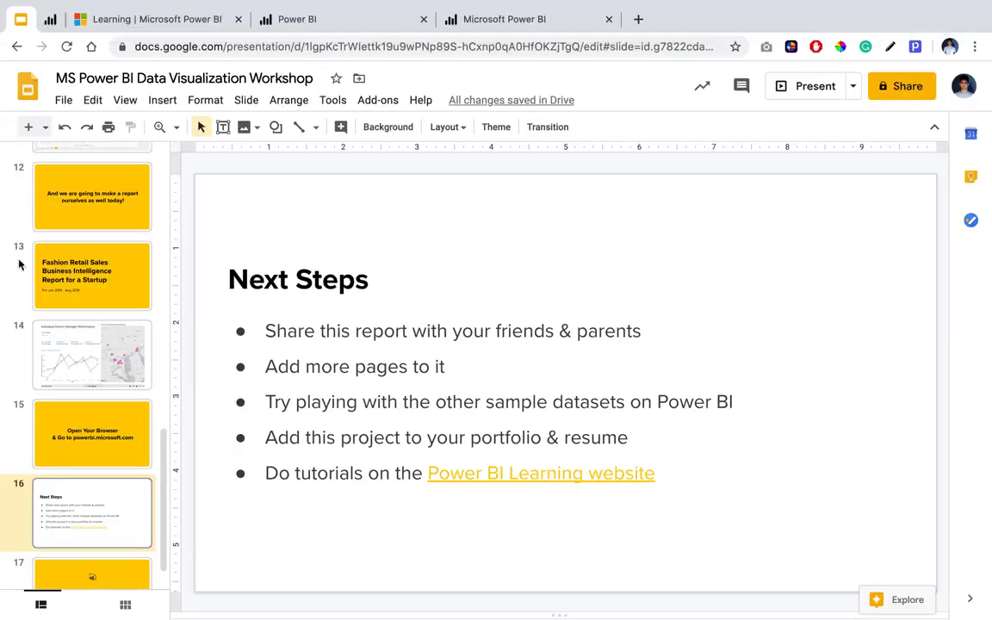
scroll(57, 484, "down", 1)
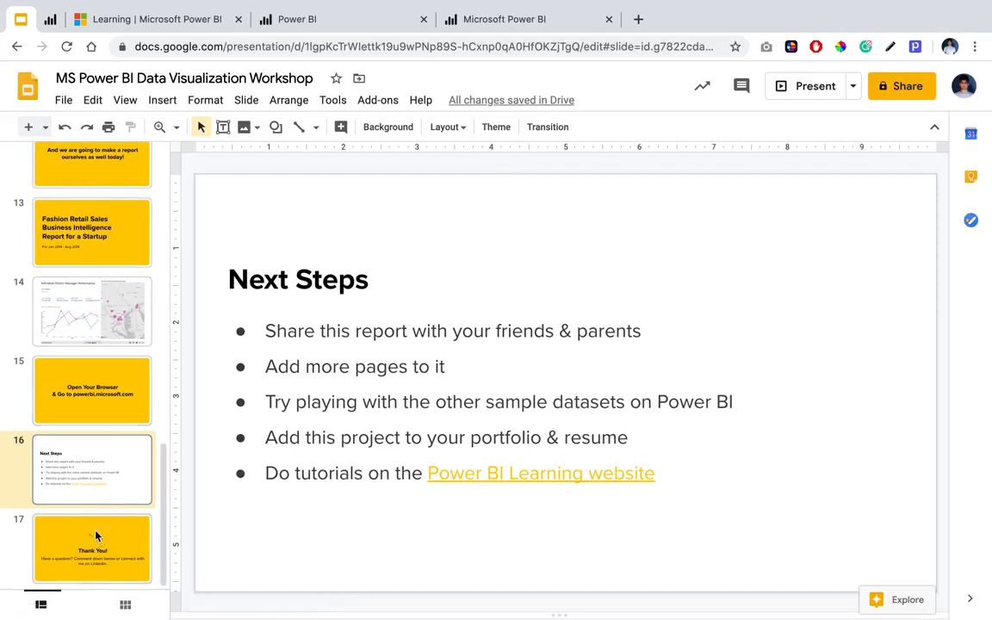
left_click(86, 544)
left_click(818, 96)
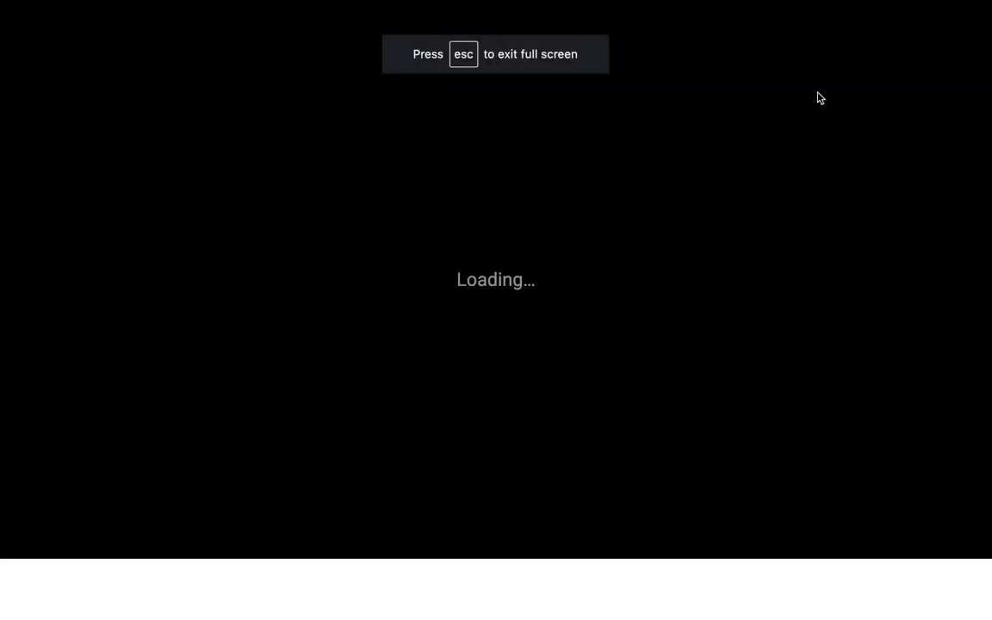